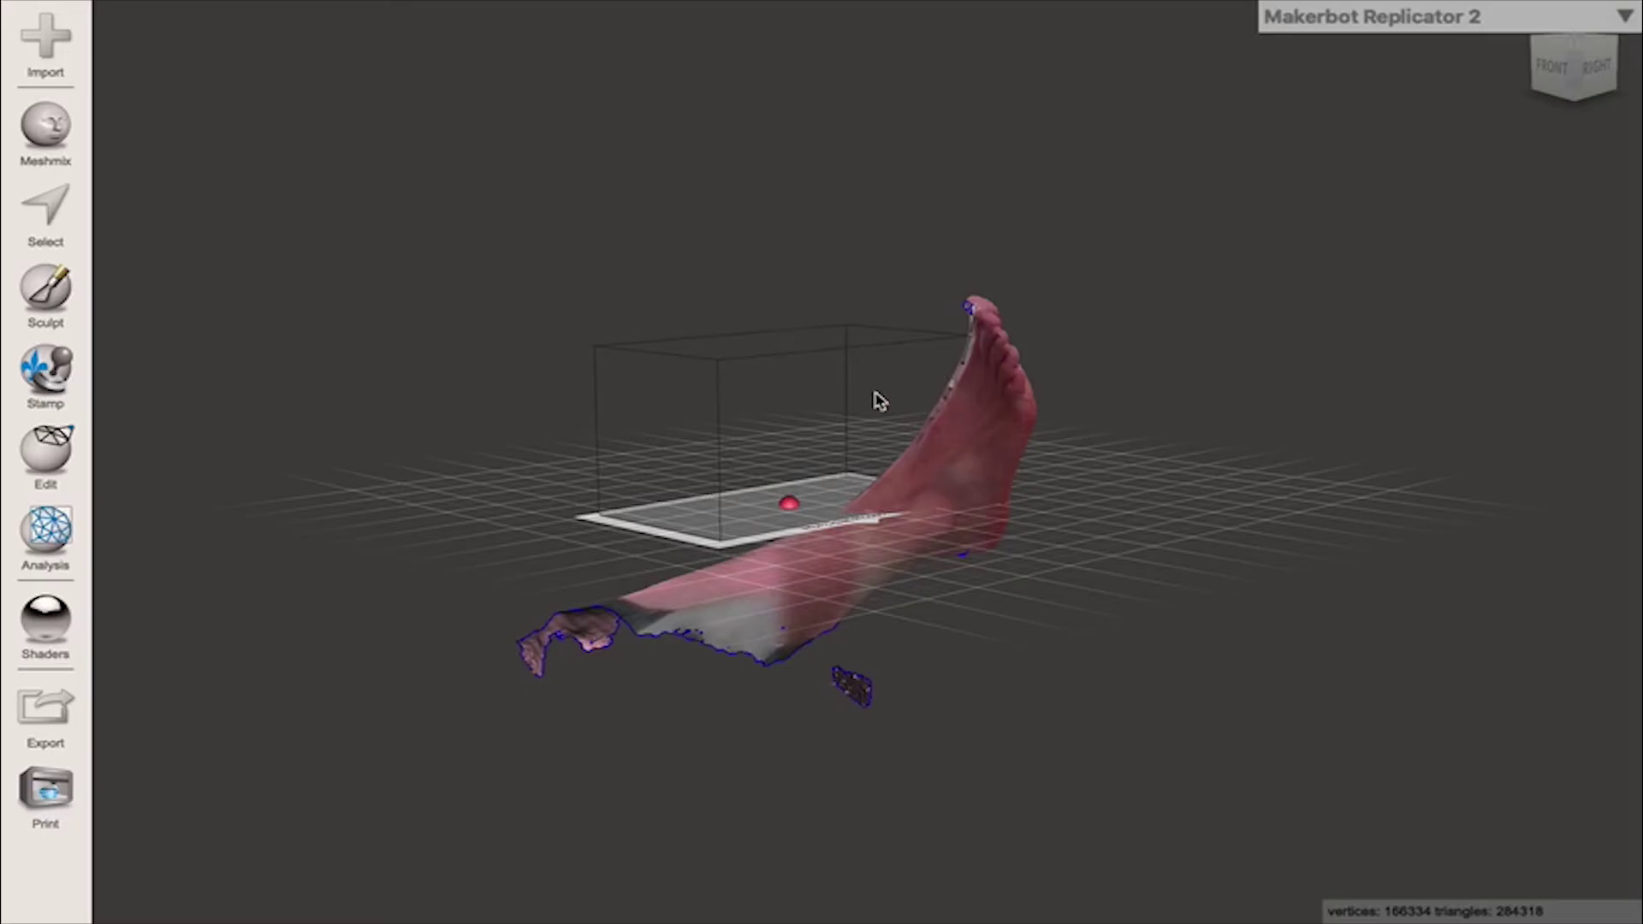
Orbit and zoom around the foot scan and plate to inspect it from every side, including the sole
{"action": "right_click_drag", "start_coordinate": [841, 419], "coordinate": [768, 459]}
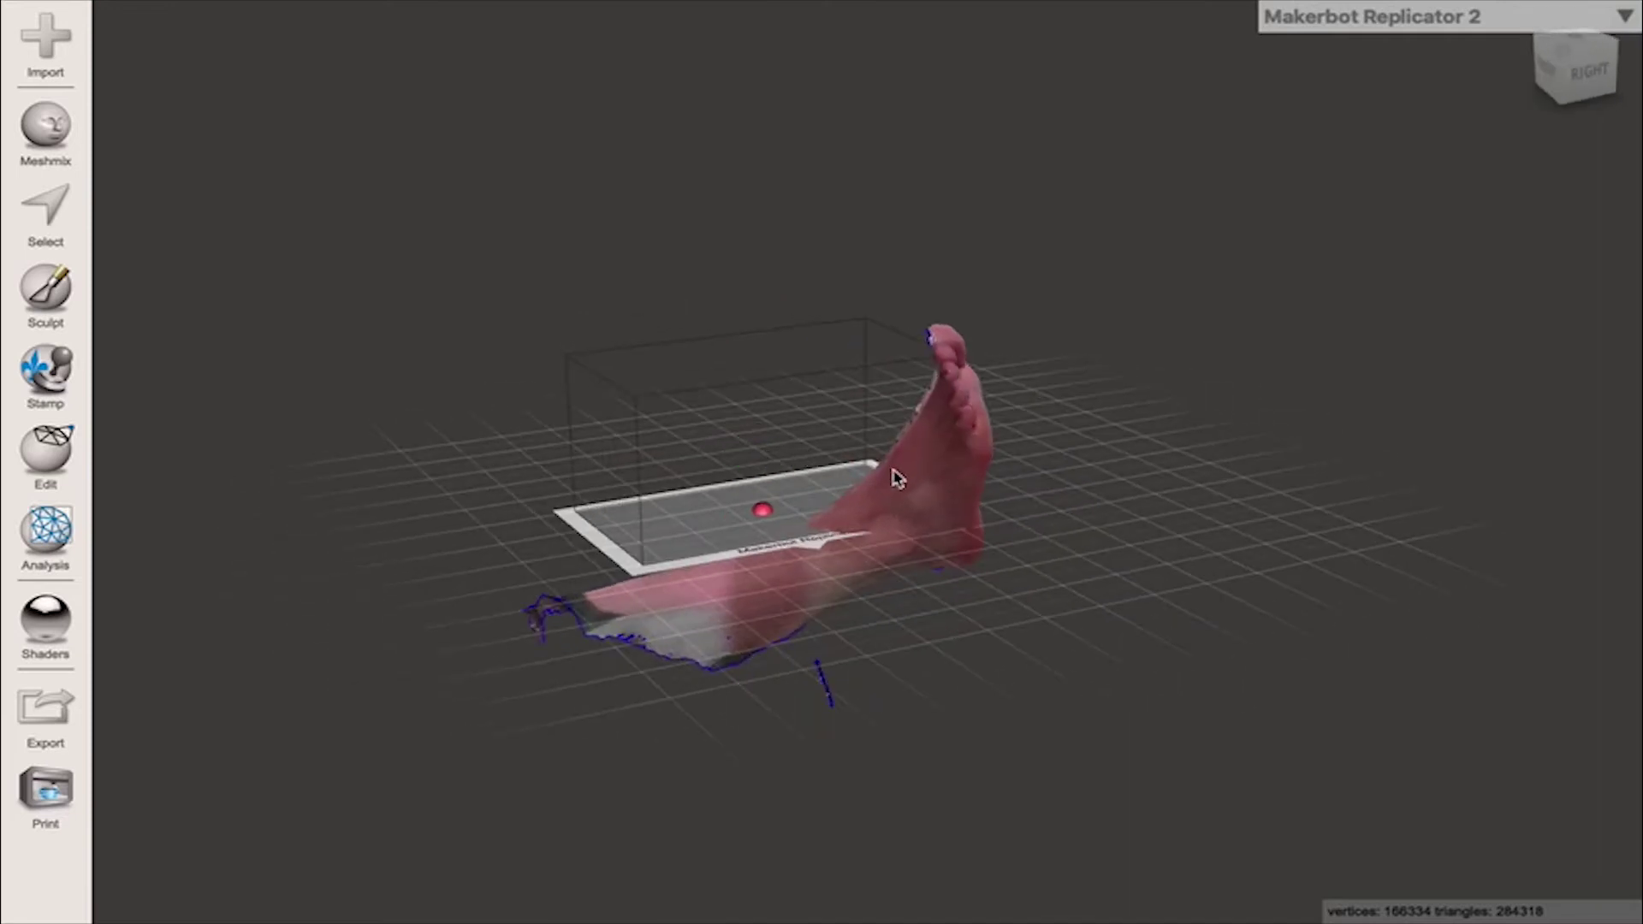
{"action": "right_click_drag", "start_coordinate": [880, 530], "coordinate": [607, 473]}
{"action": "scroll", "coordinate": [795, 500], "scroll_direction": "down", "scroll_amount": 2}
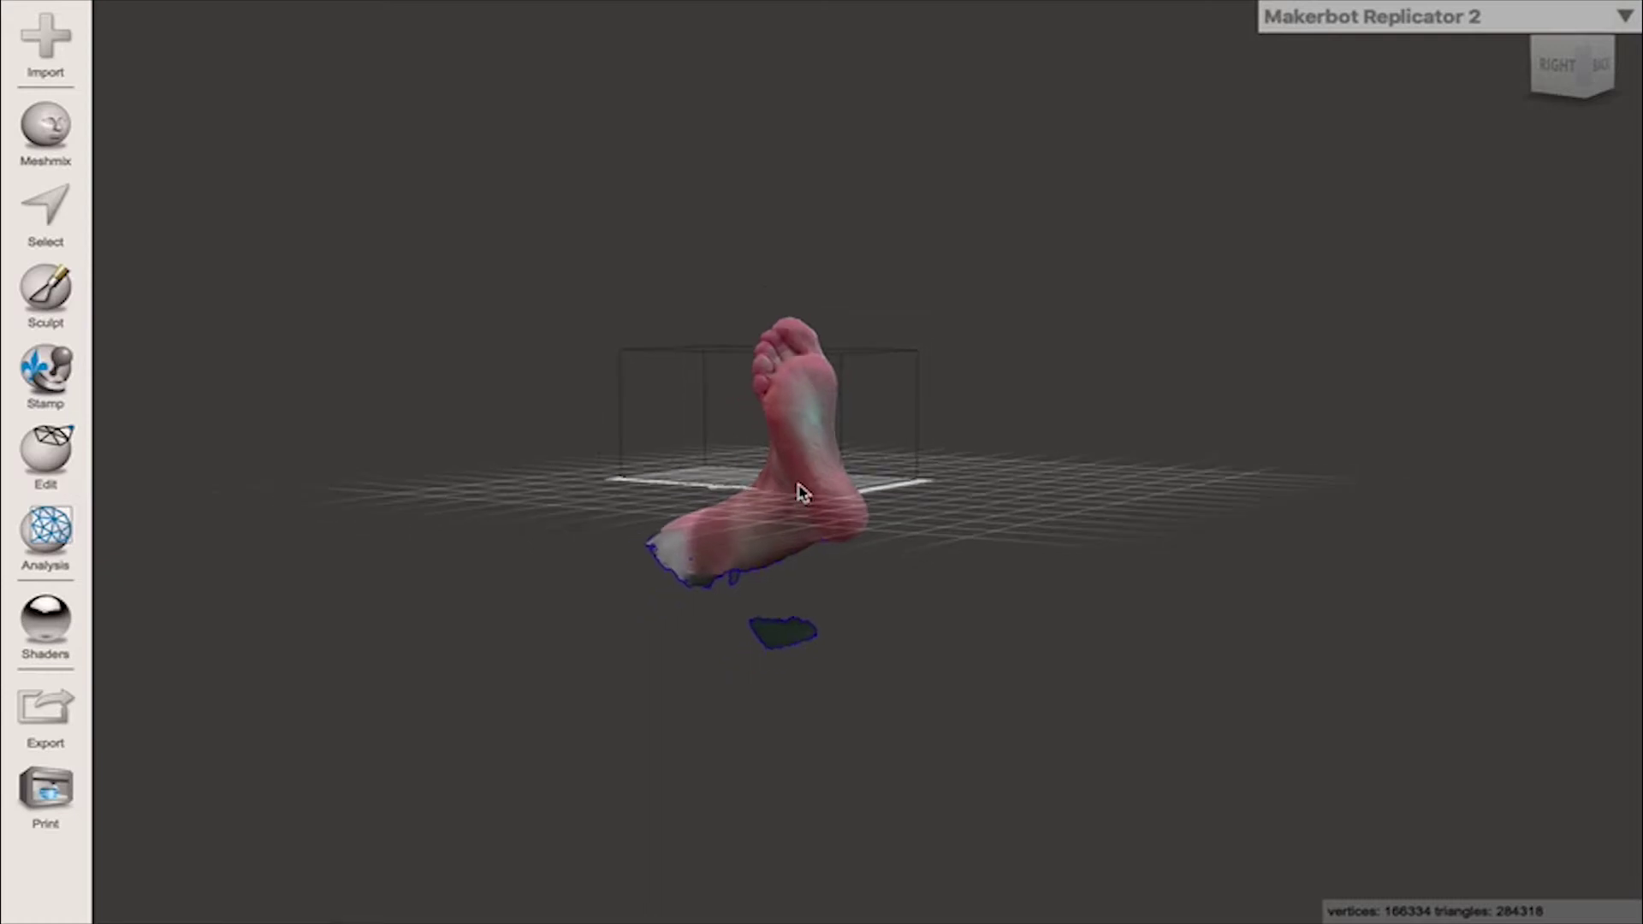
{"action": "scroll", "coordinate": [791, 475], "scroll_direction": "up", "scroll_amount": 4}
{"action": "scroll", "coordinate": [788, 467], "scroll_direction": "up", "scroll_amount": 2}
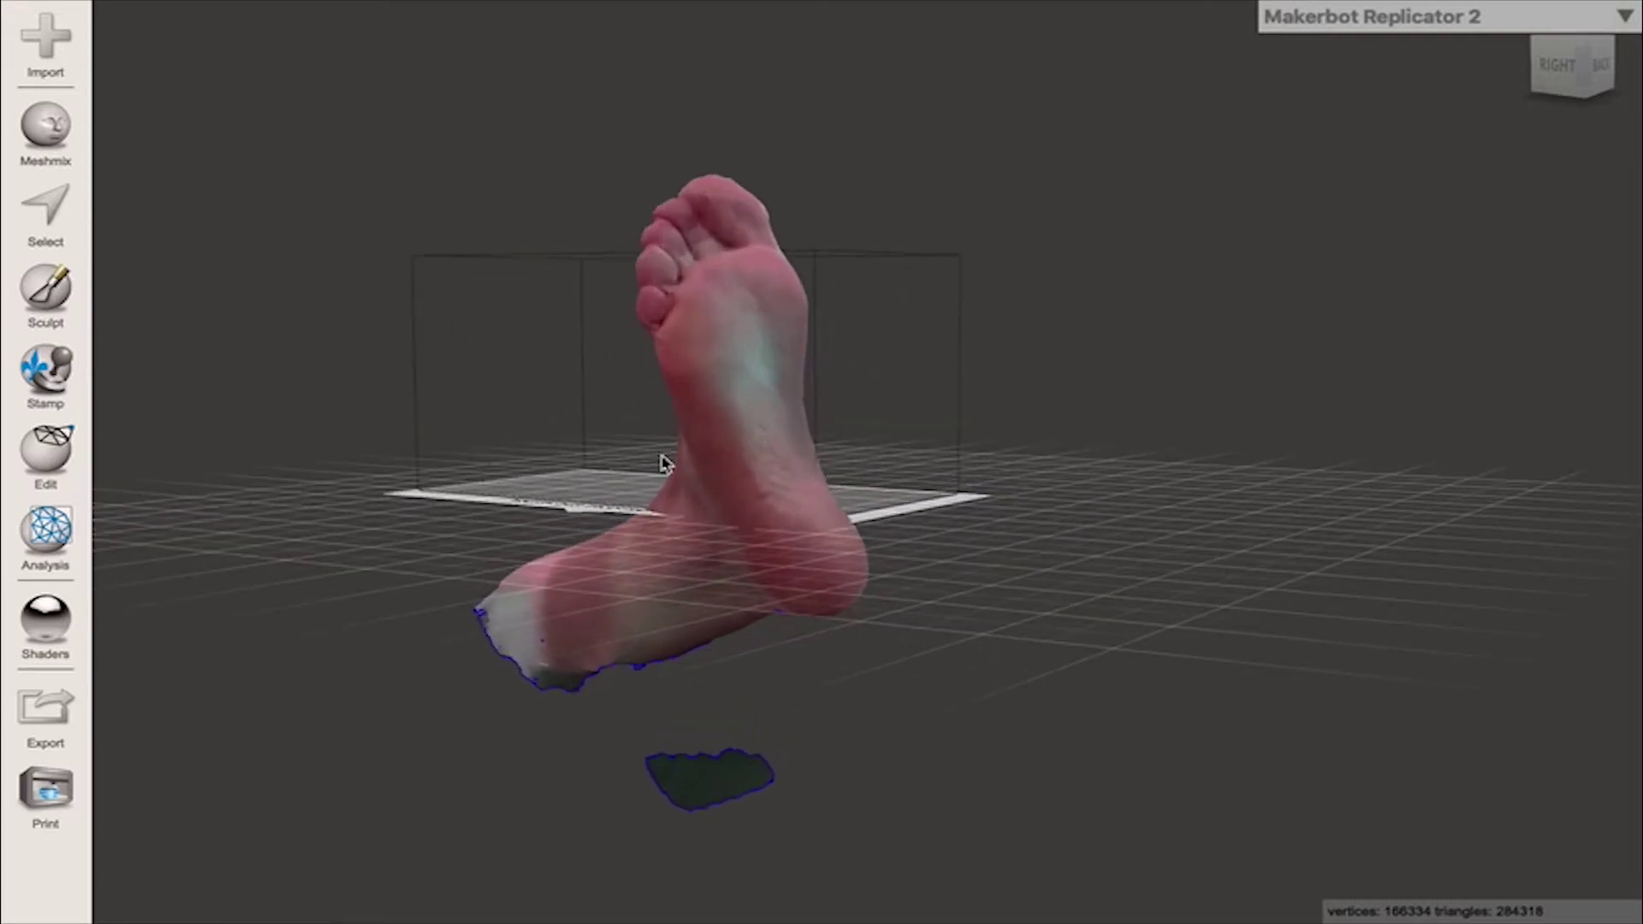
{"action": "right_click_drag", "start_coordinate": [644, 462], "coordinate": [1094, 496]}
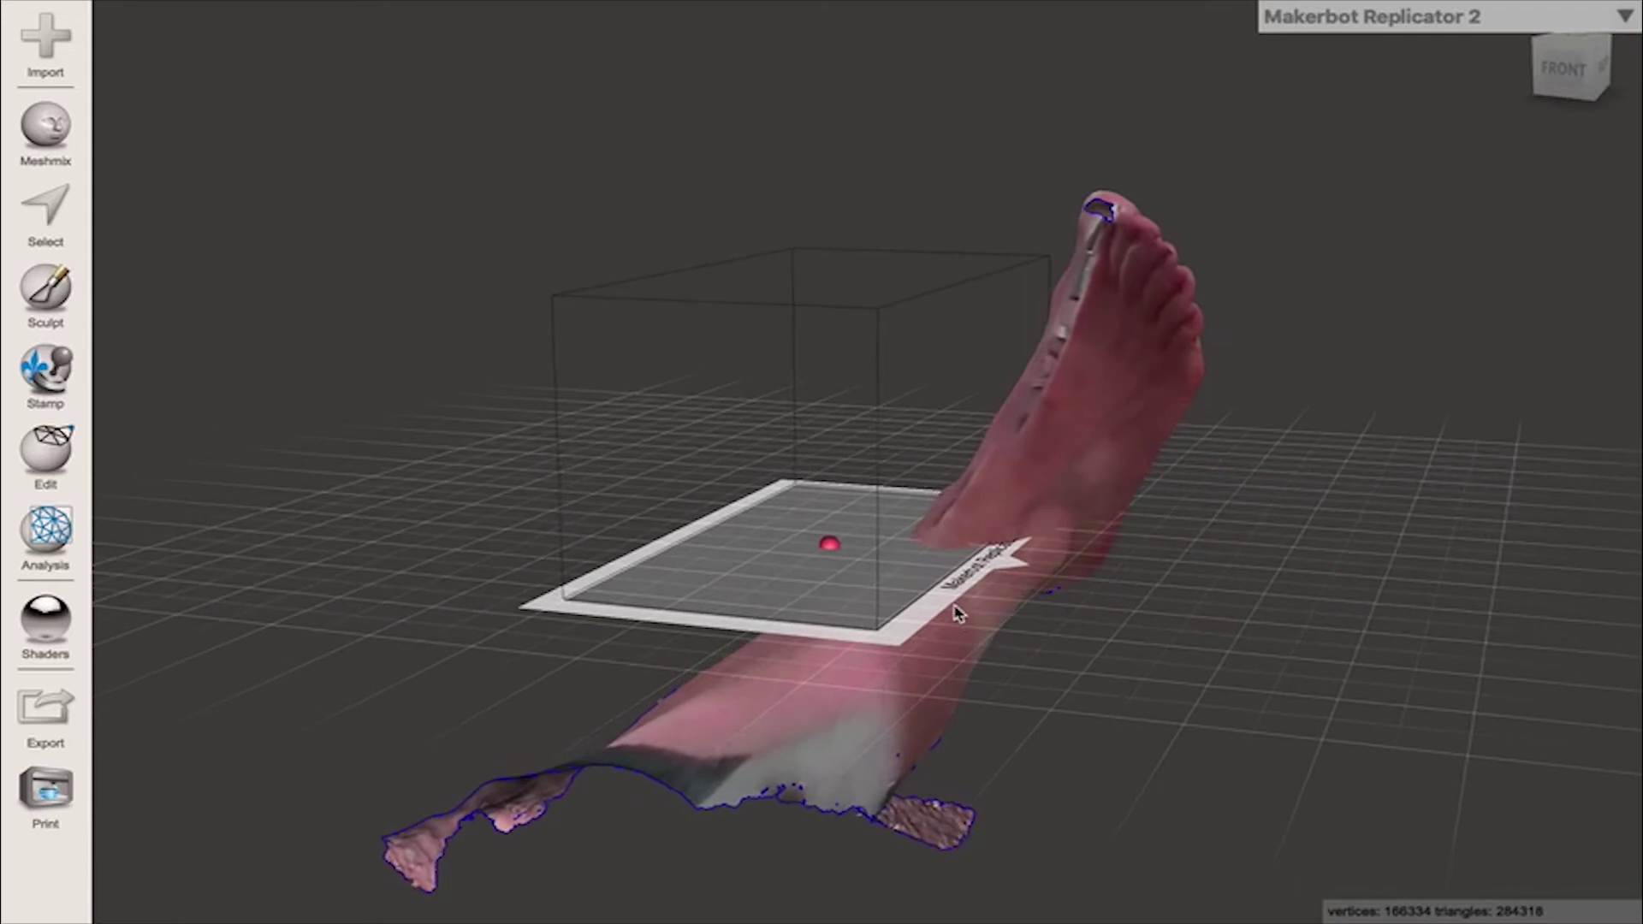
{"action": "right_click_drag", "start_coordinate": [957, 612], "coordinate": [1049, 357]}
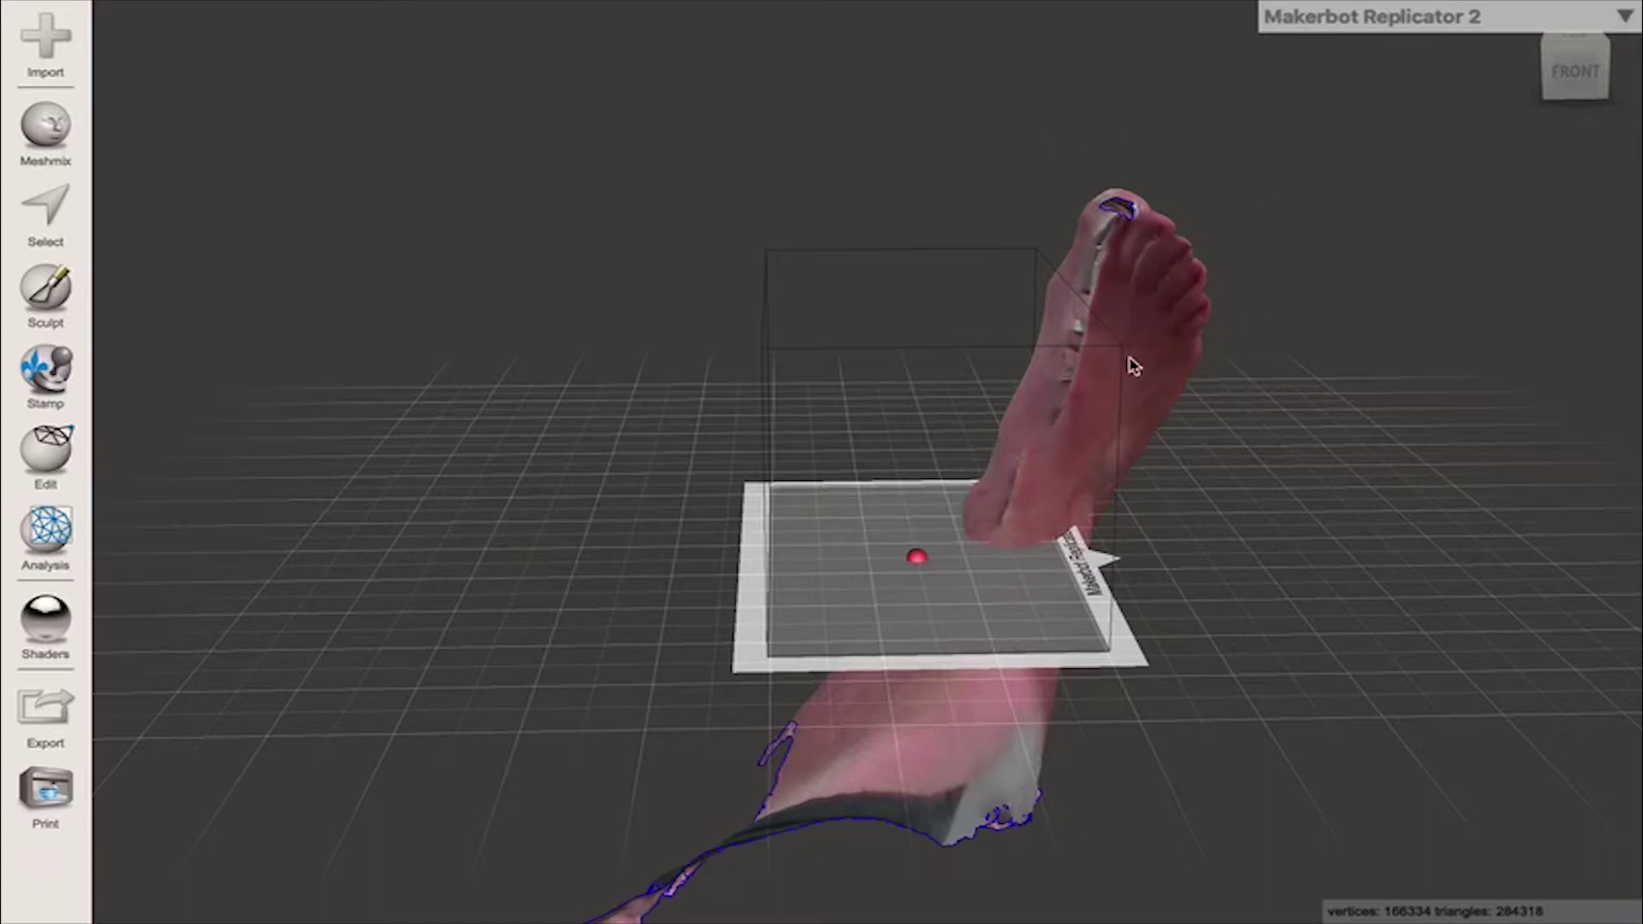
{"action": "right_click_drag", "start_coordinate": [1170, 424], "coordinate": [819, 479]}
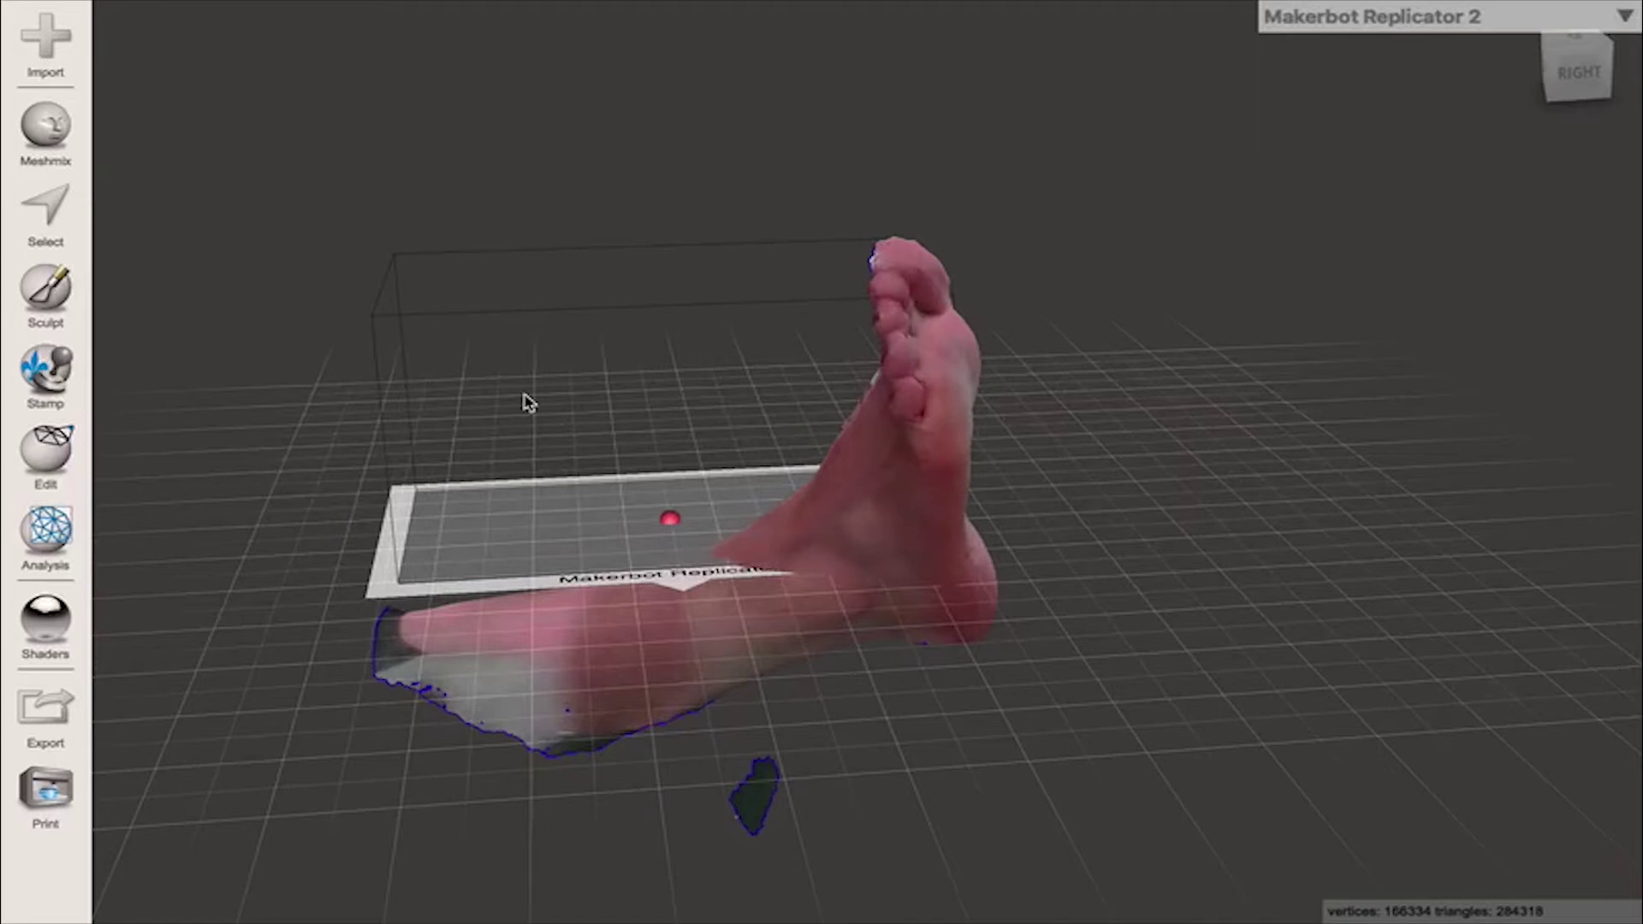
{"action": "mouse_move", "coordinate": [60, 436]}
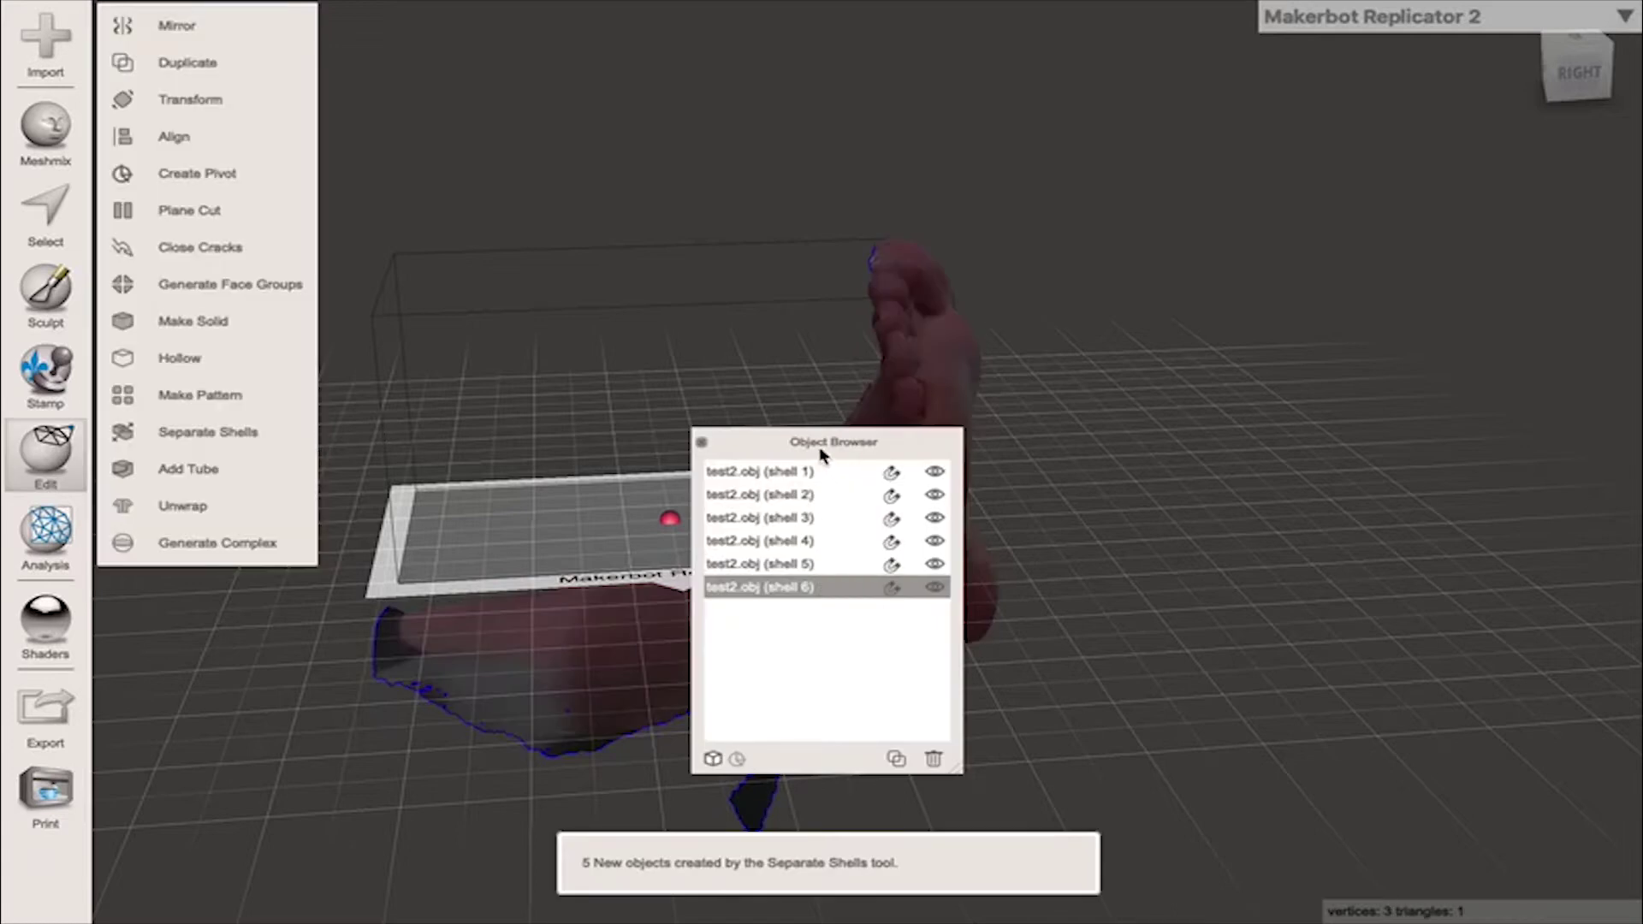
Delete stray shells 2–6, keeping only shell 1, the main foot mesh
{"action": "left_click_drag", "start_coordinate": [820, 455], "coordinate": [1496, 148]}
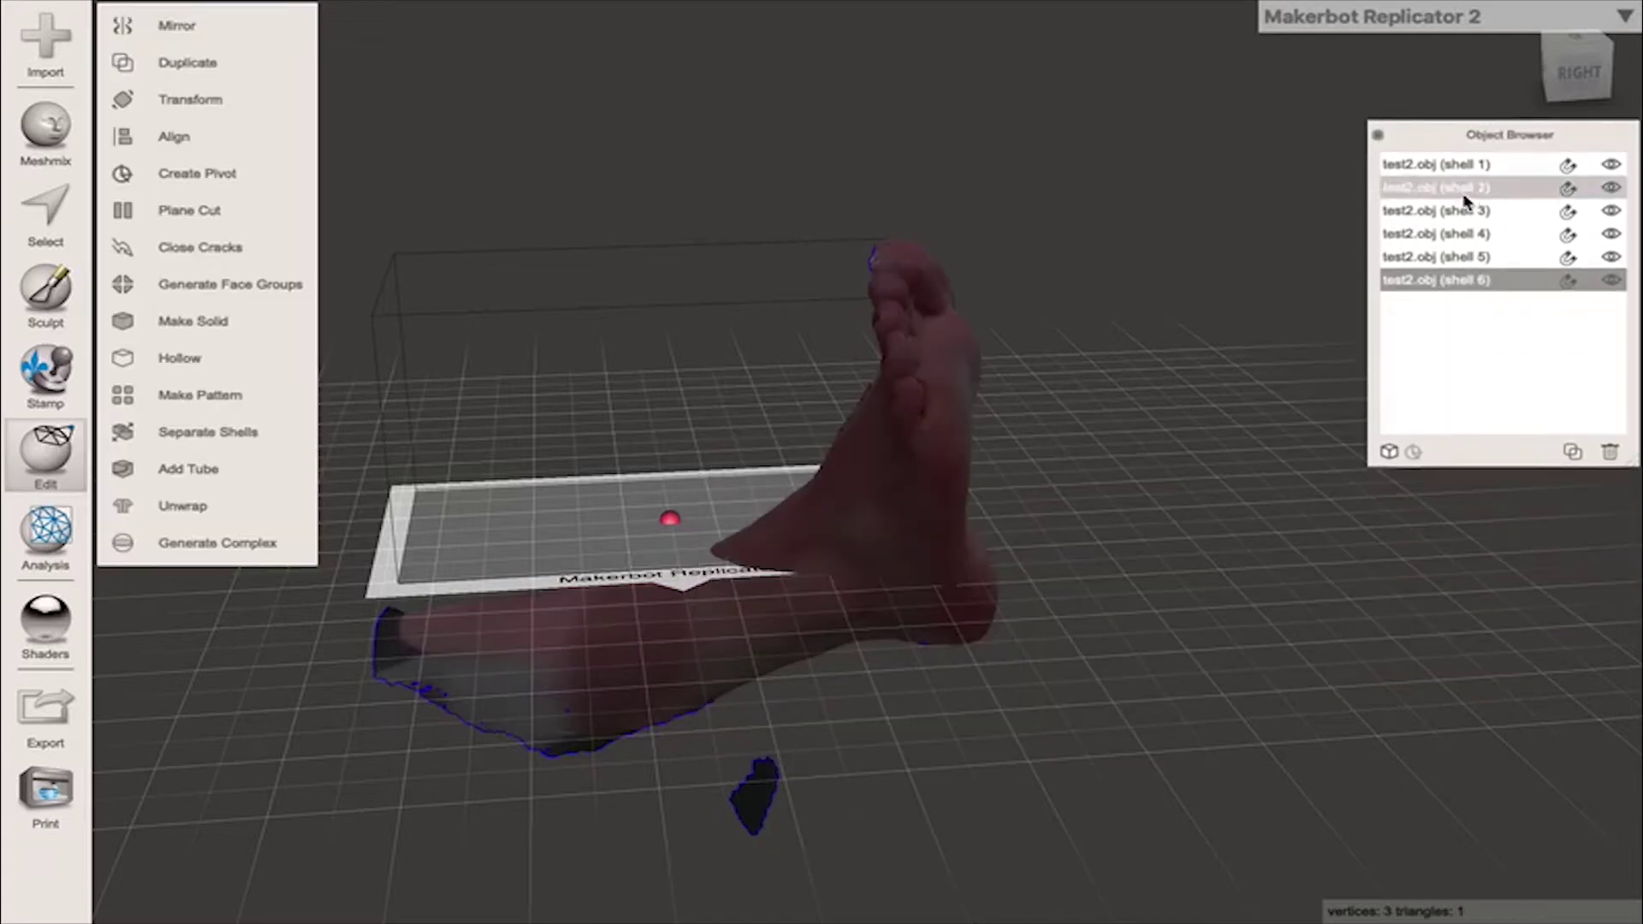
{"action": "left_click", "coordinate": [1458, 164]}
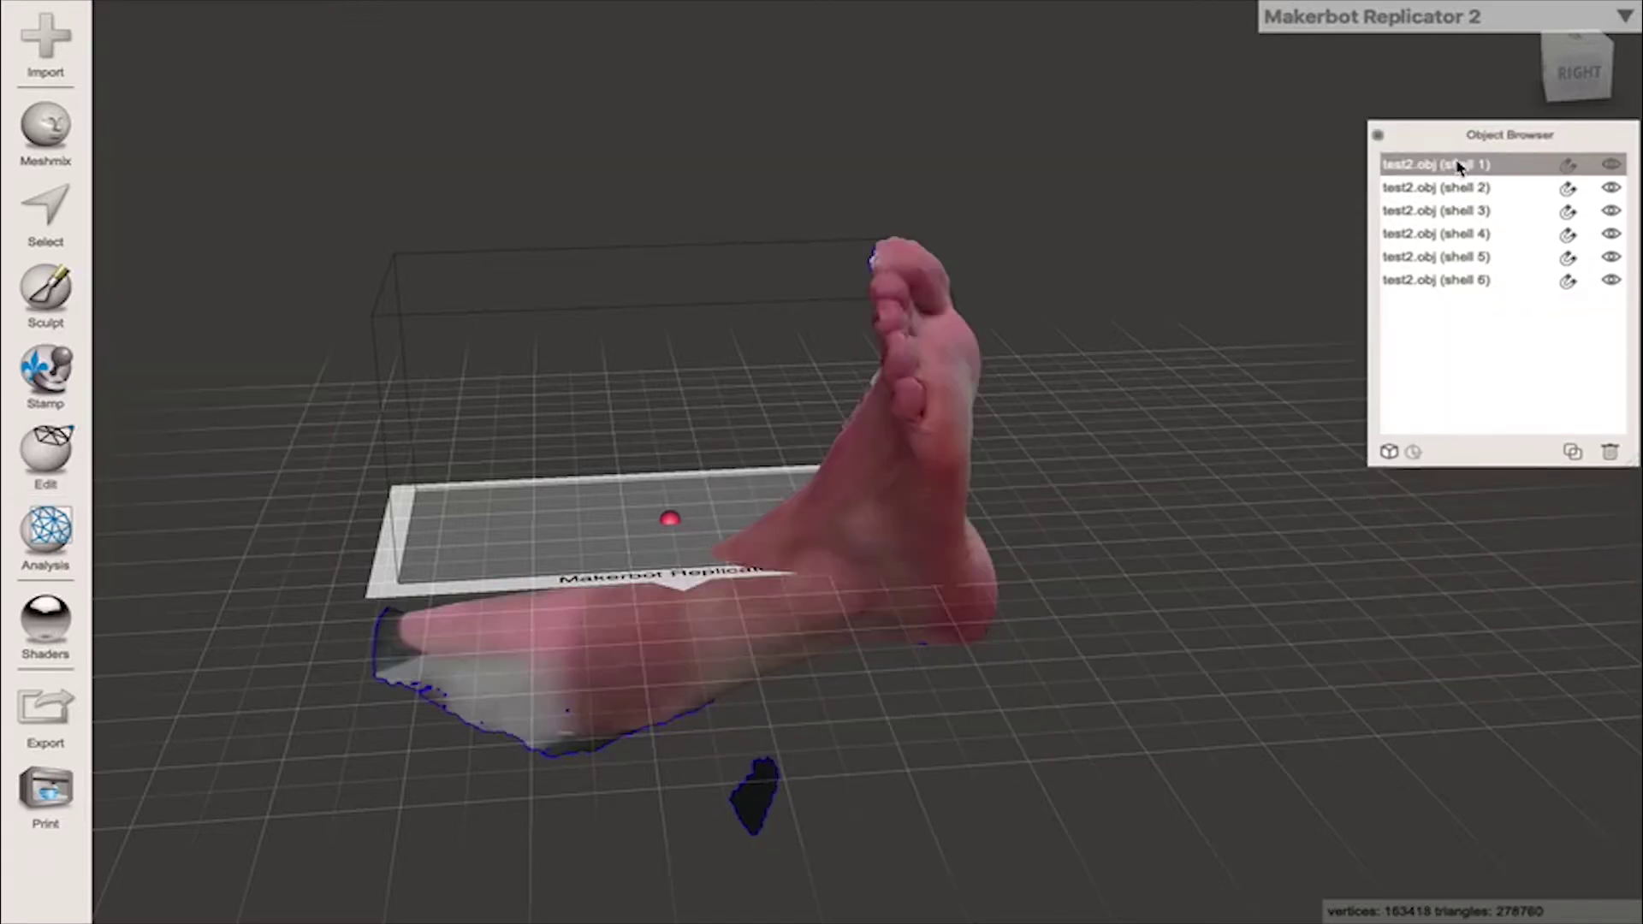
{"action": "left_click", "coordinate": [1465, 188]}
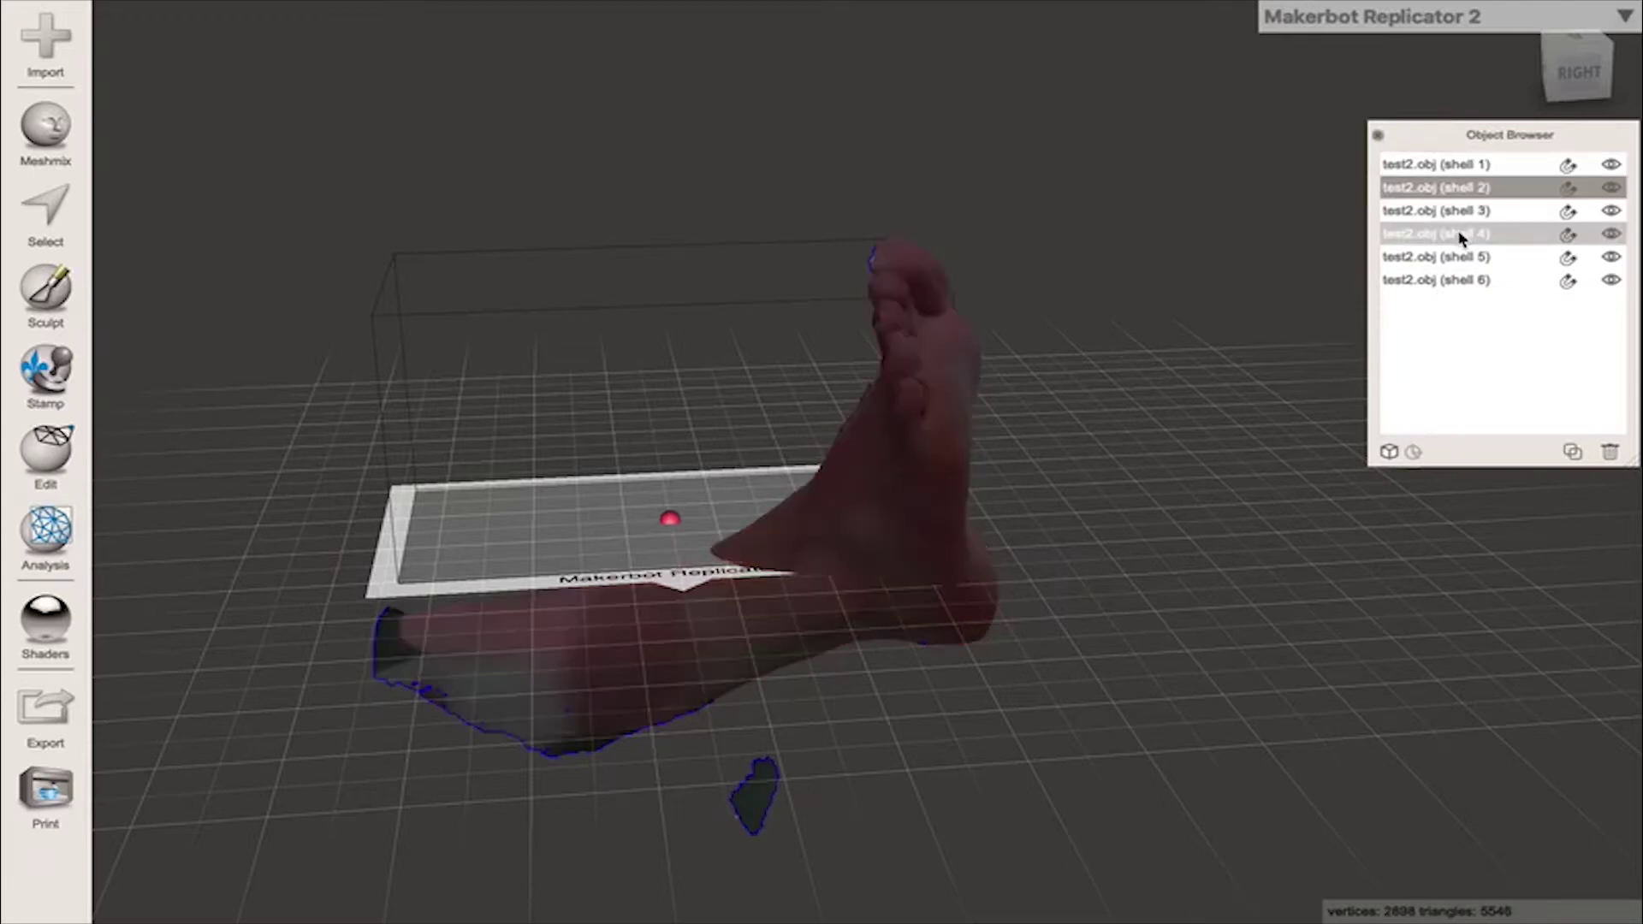
{"action": "left_click", "coordinate": [1470, 284], "text": "shift"}
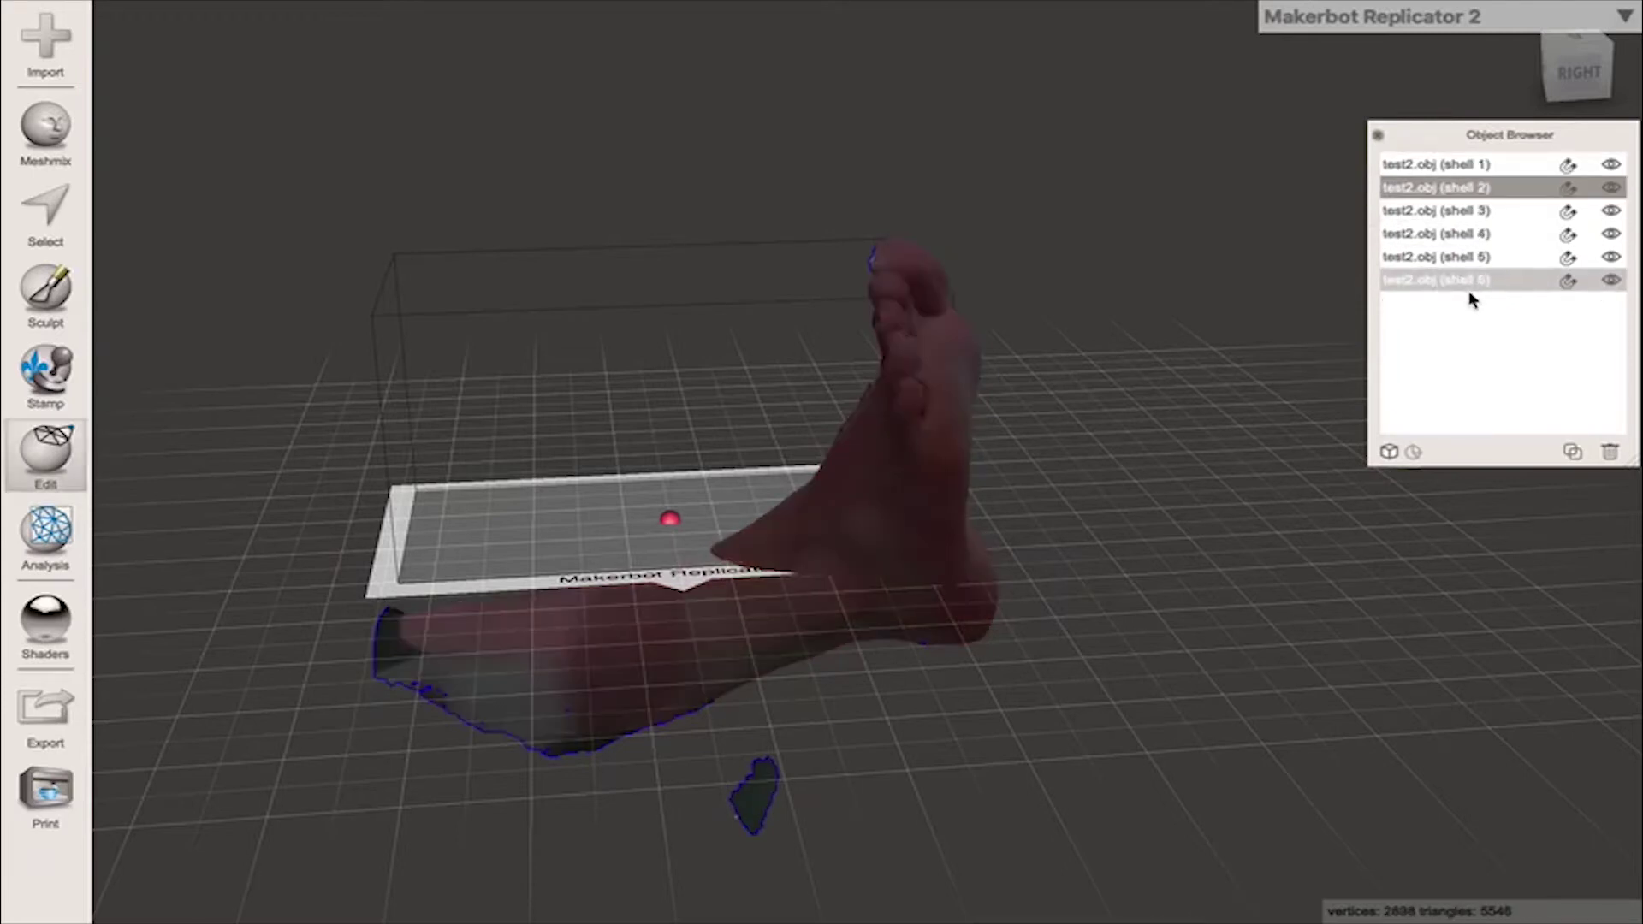
{"action": "left_click", "coordinate": [1609, 452]}
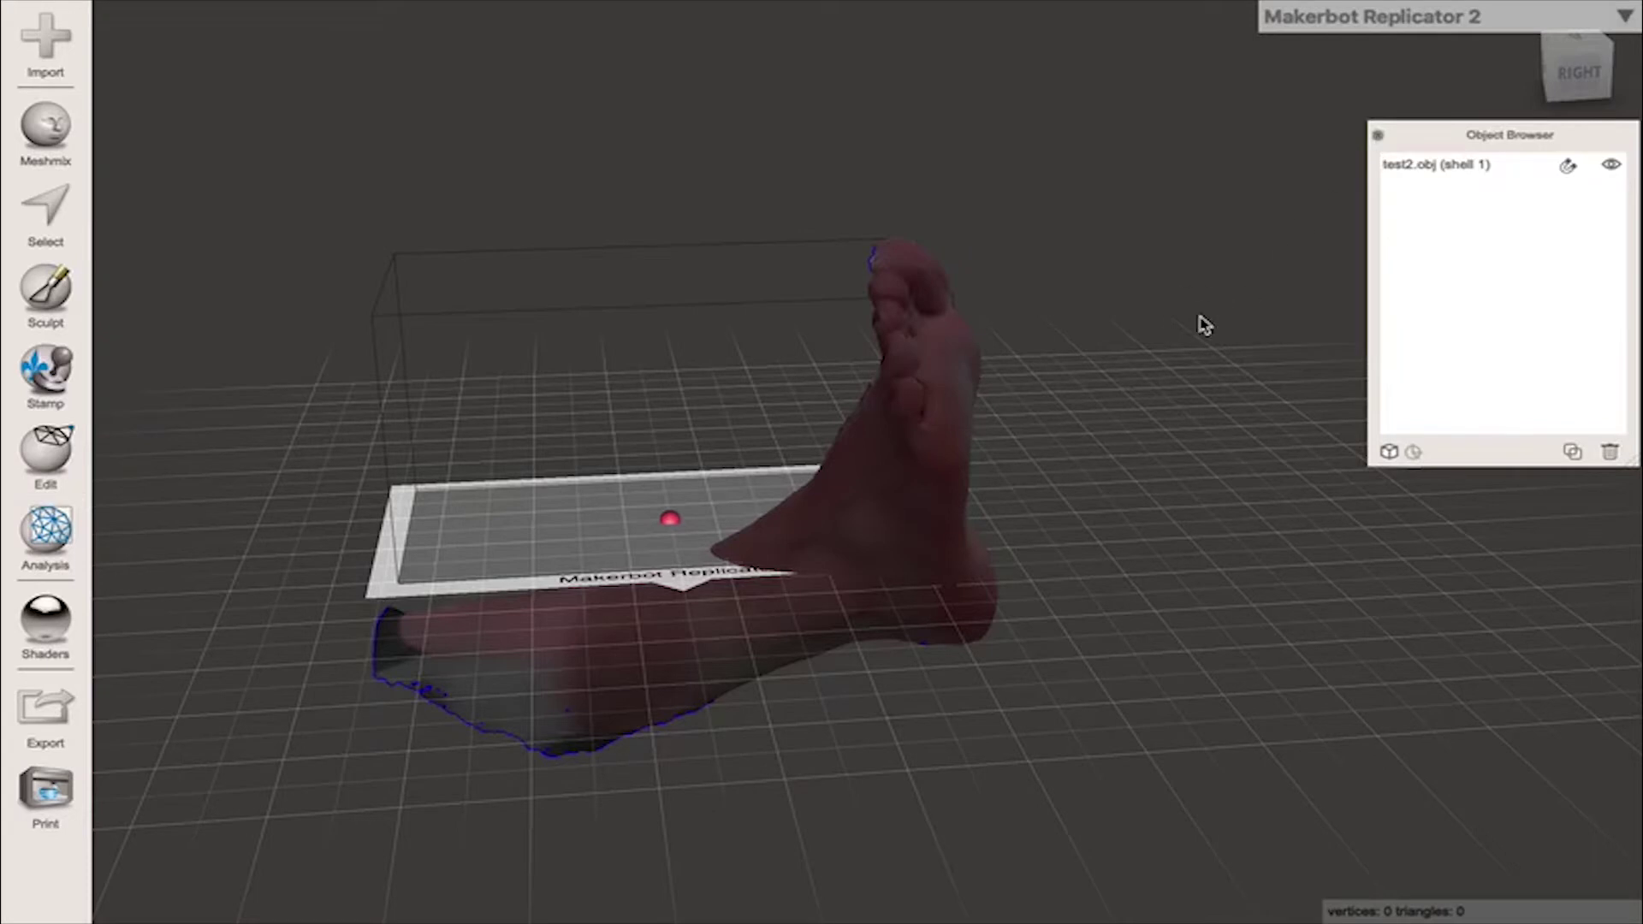
{"action": "left_click", "coordinate": [1462, 168]}
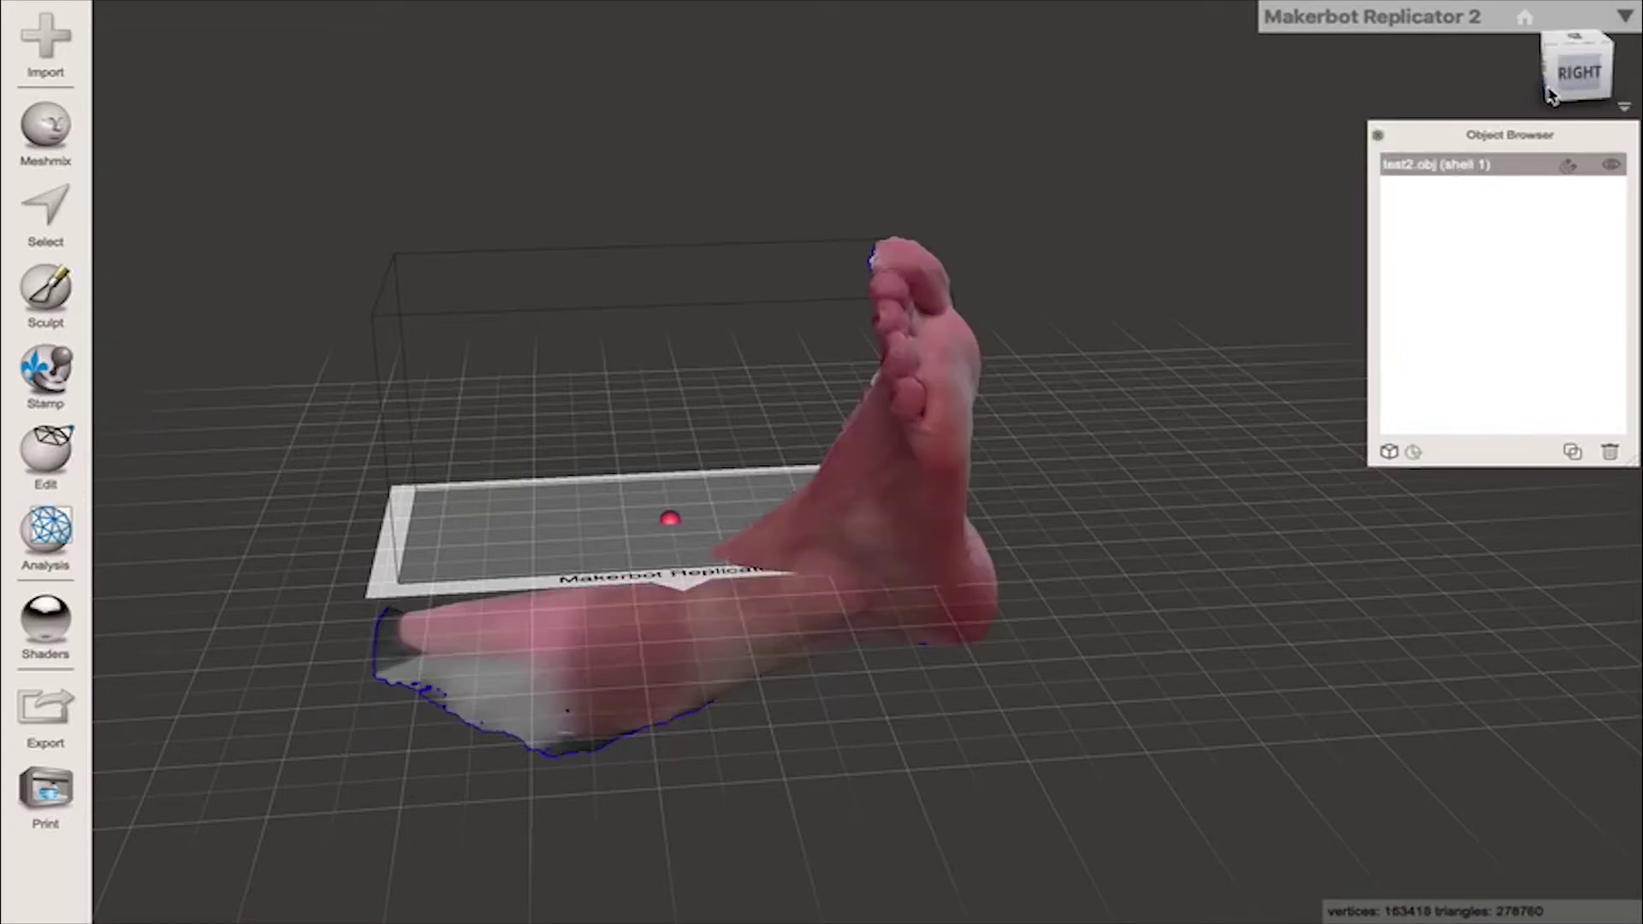
{"action": "left_click", "coordinate": [1575, 64]}
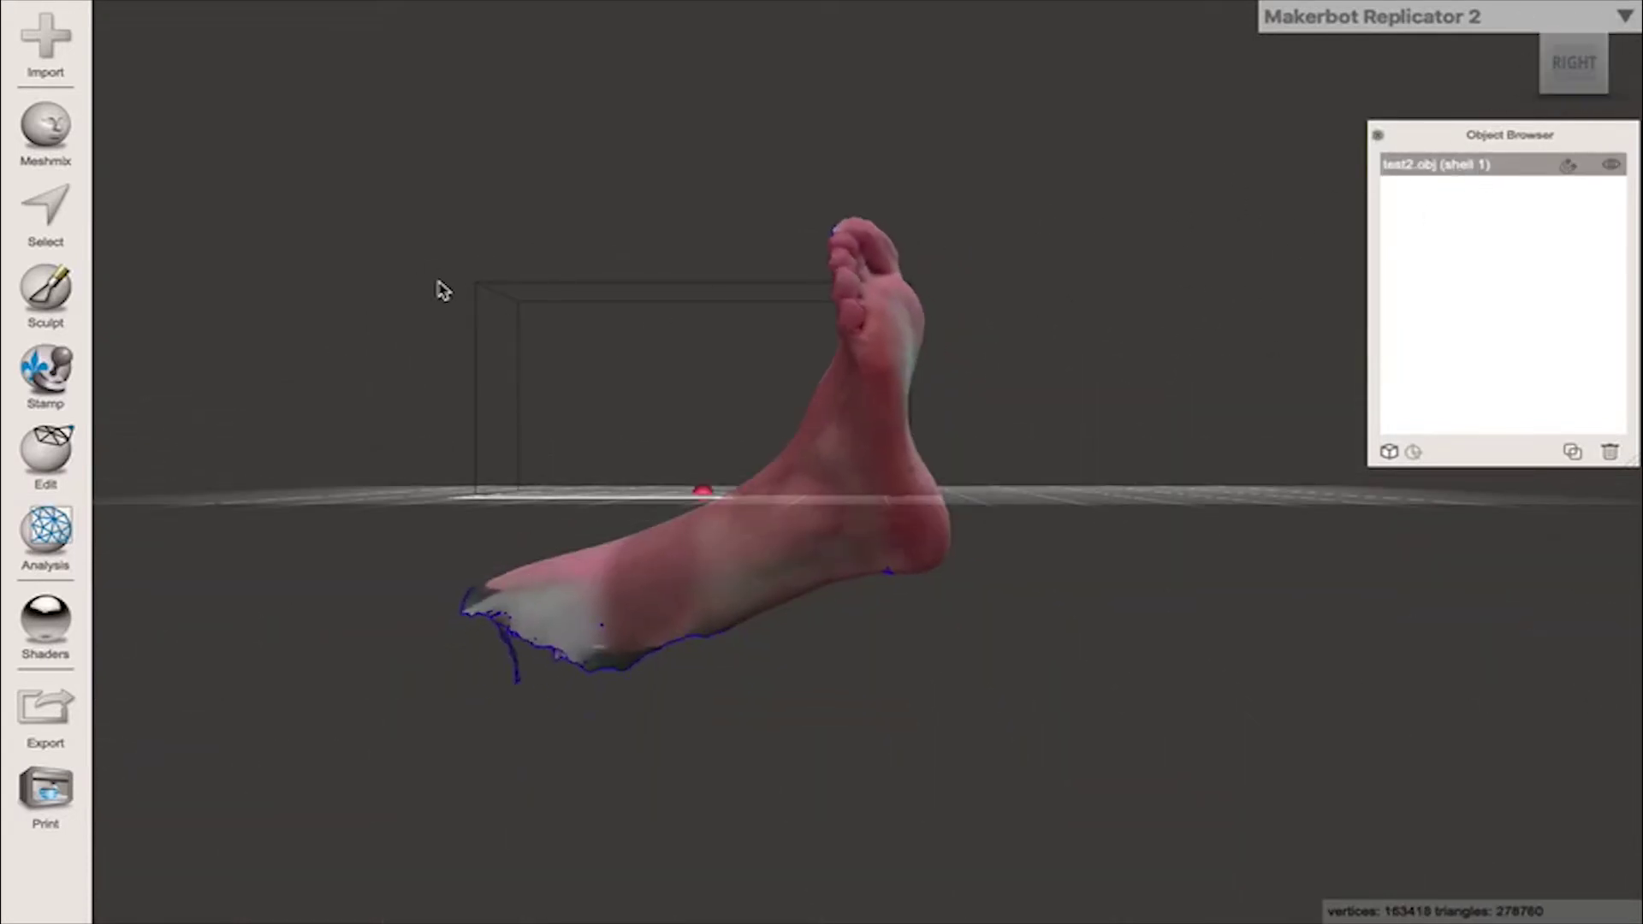
Use Edit > Transform to rotate the foot toes-right with its sole level, checking front and side views
{"action": "left_click", "coordinate": [50, 469]}
{"action": "left_click", "coordinate": [214, 93]}
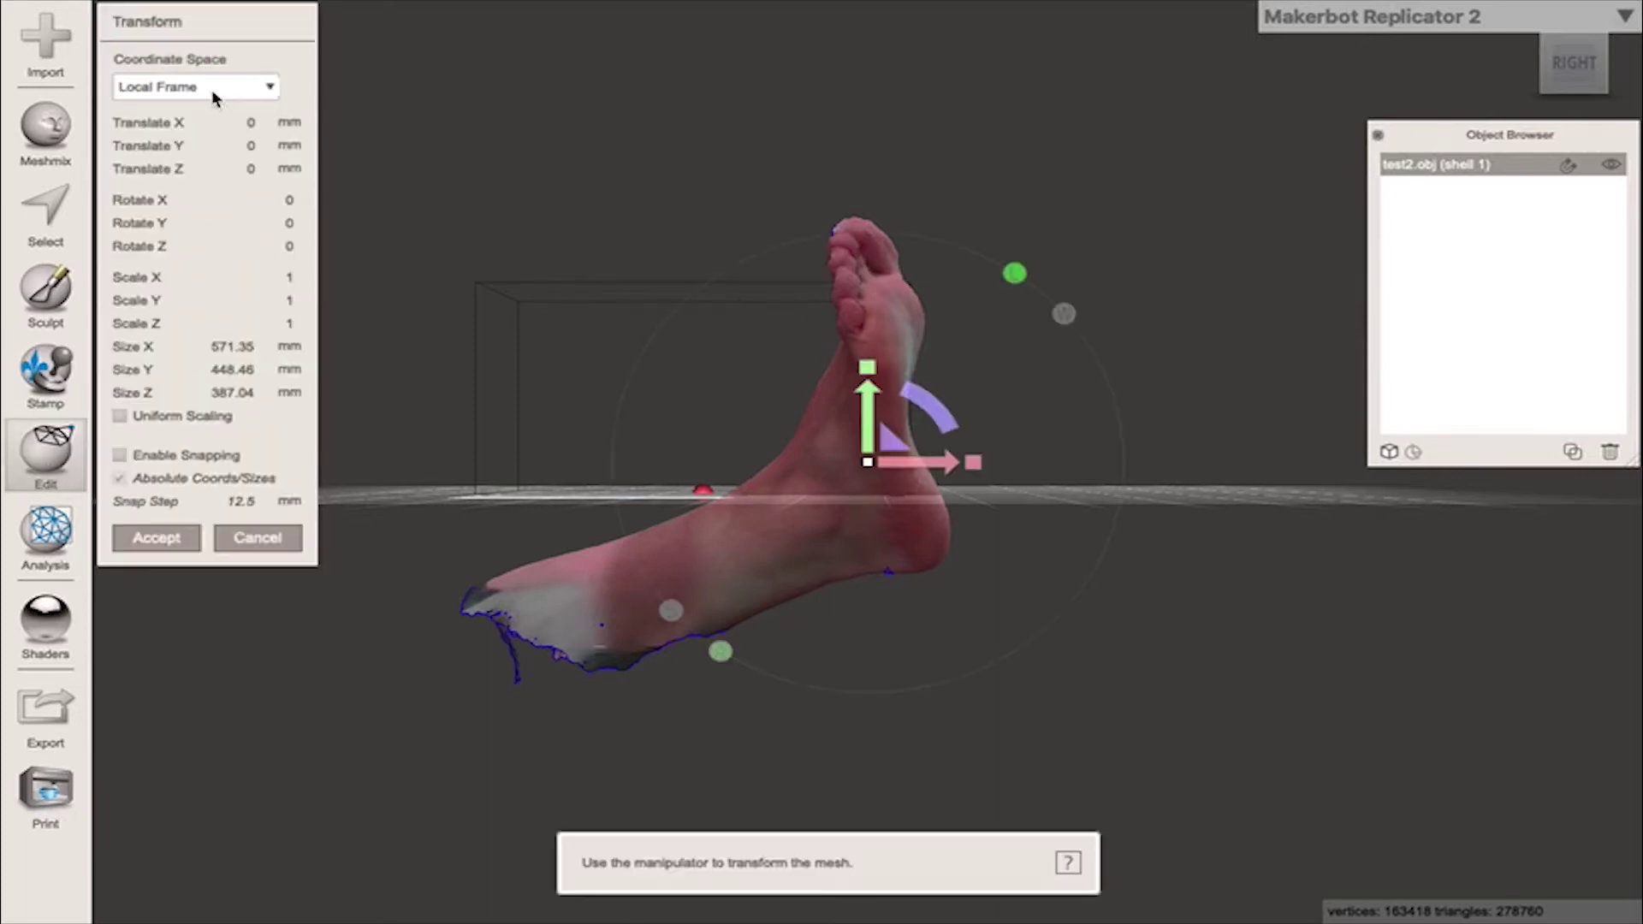
{"action": "left_click_drag", "start_coordinate": [921, 413], "coordinate": [991, 607]}
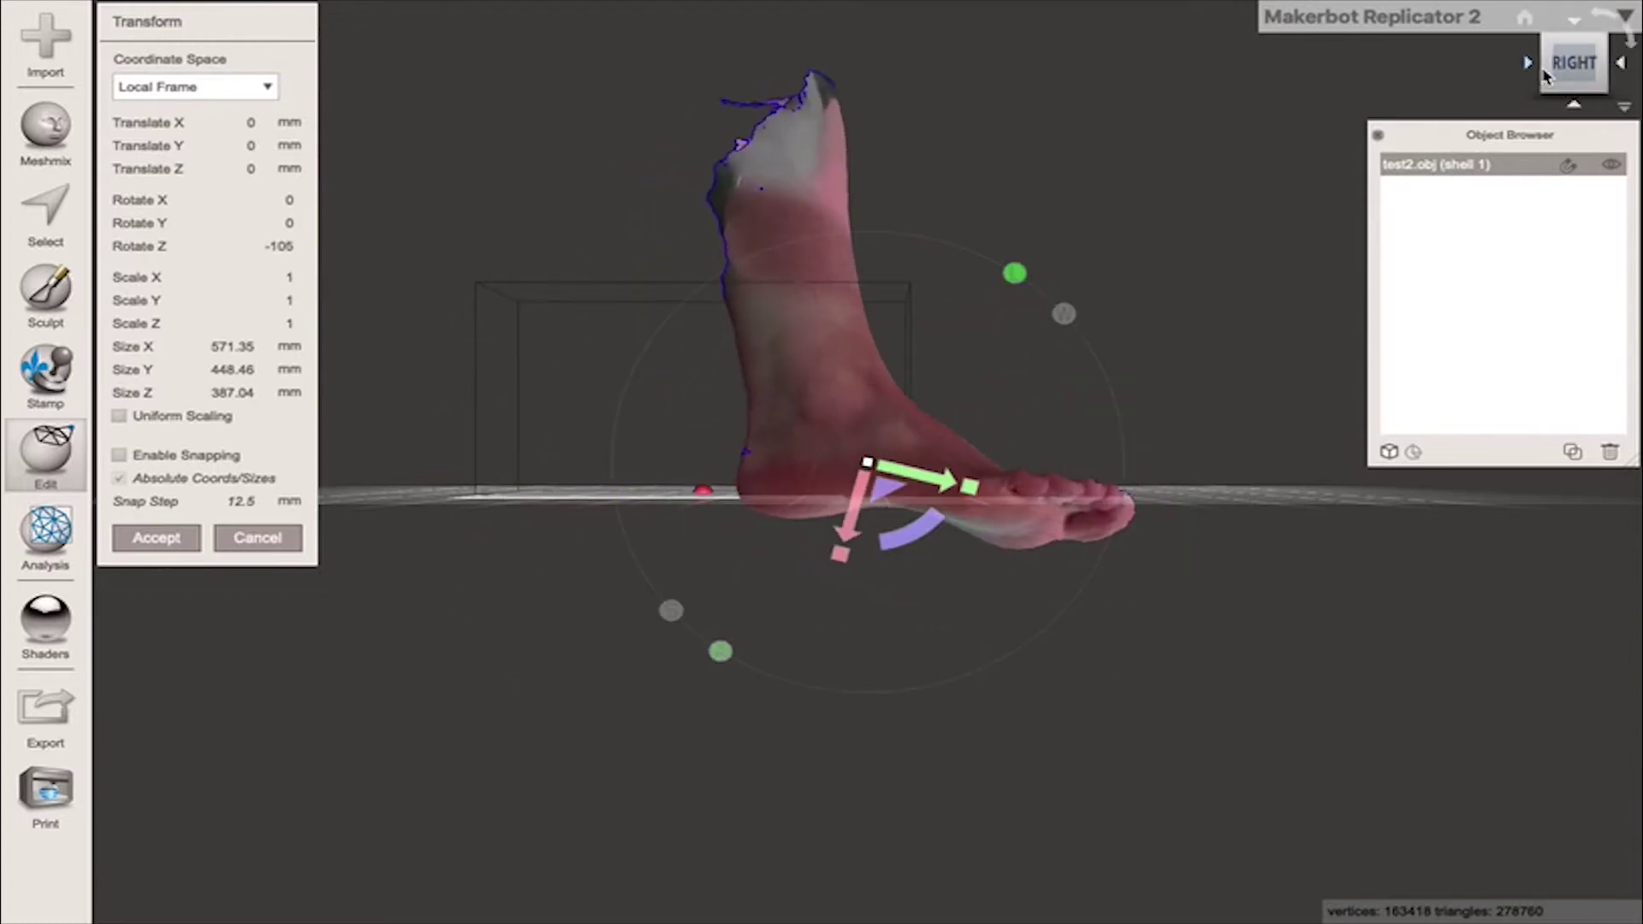
{"action": "left_click", "coordinate": [1526, 64]}
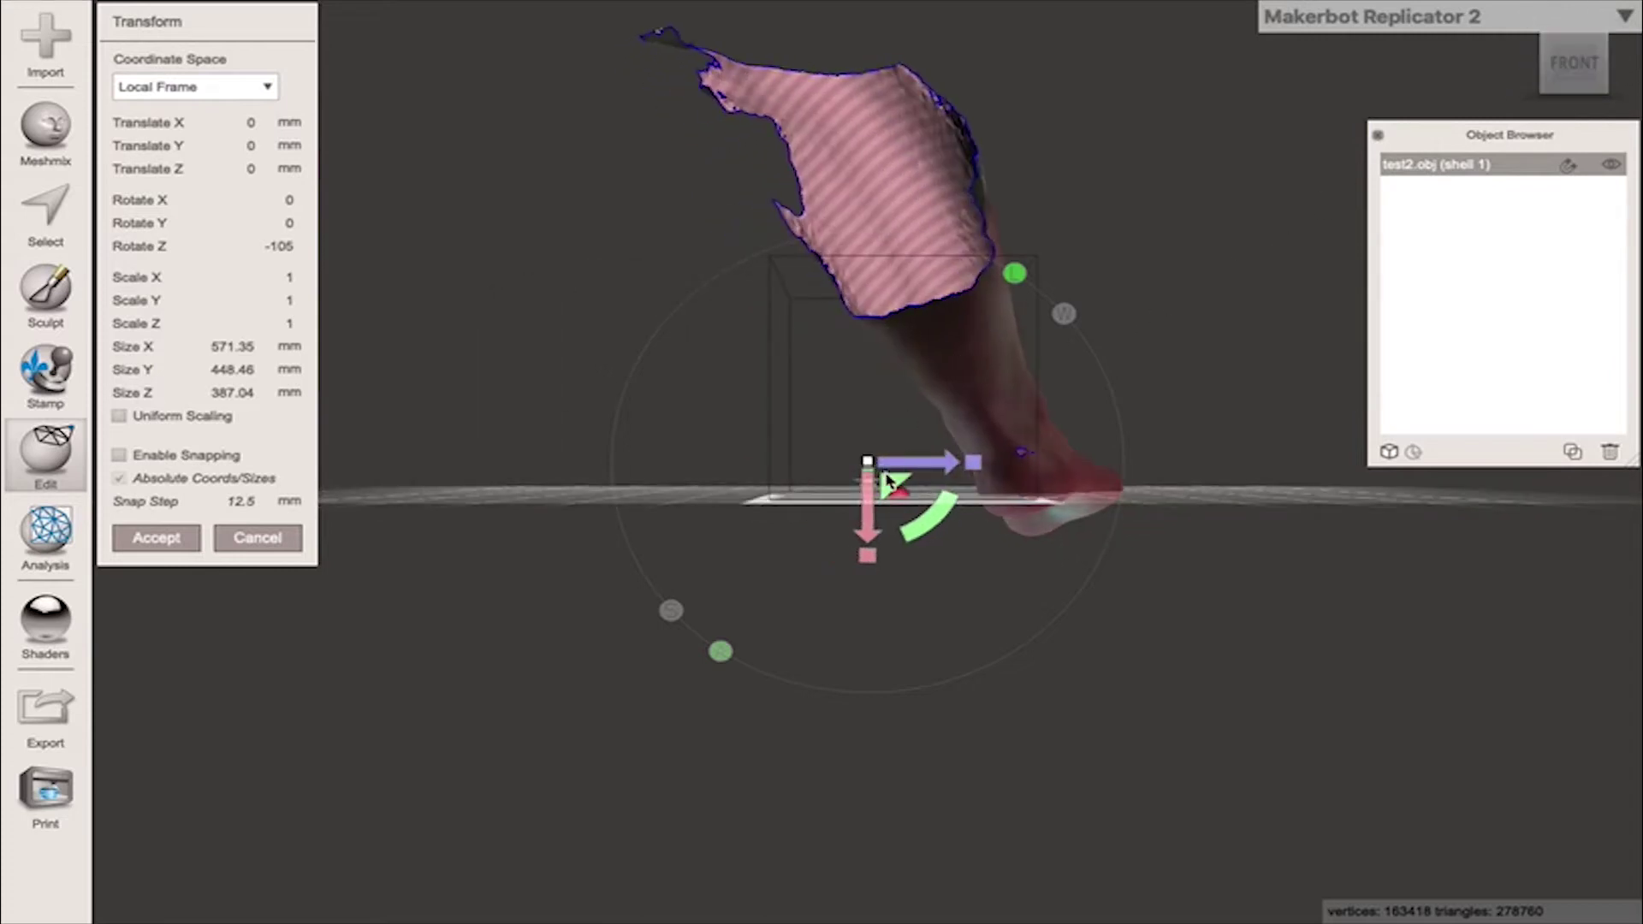
{"action": "left_click_drag", "start_coordinate": [948, 518], "coordinate": [1022, 638]}
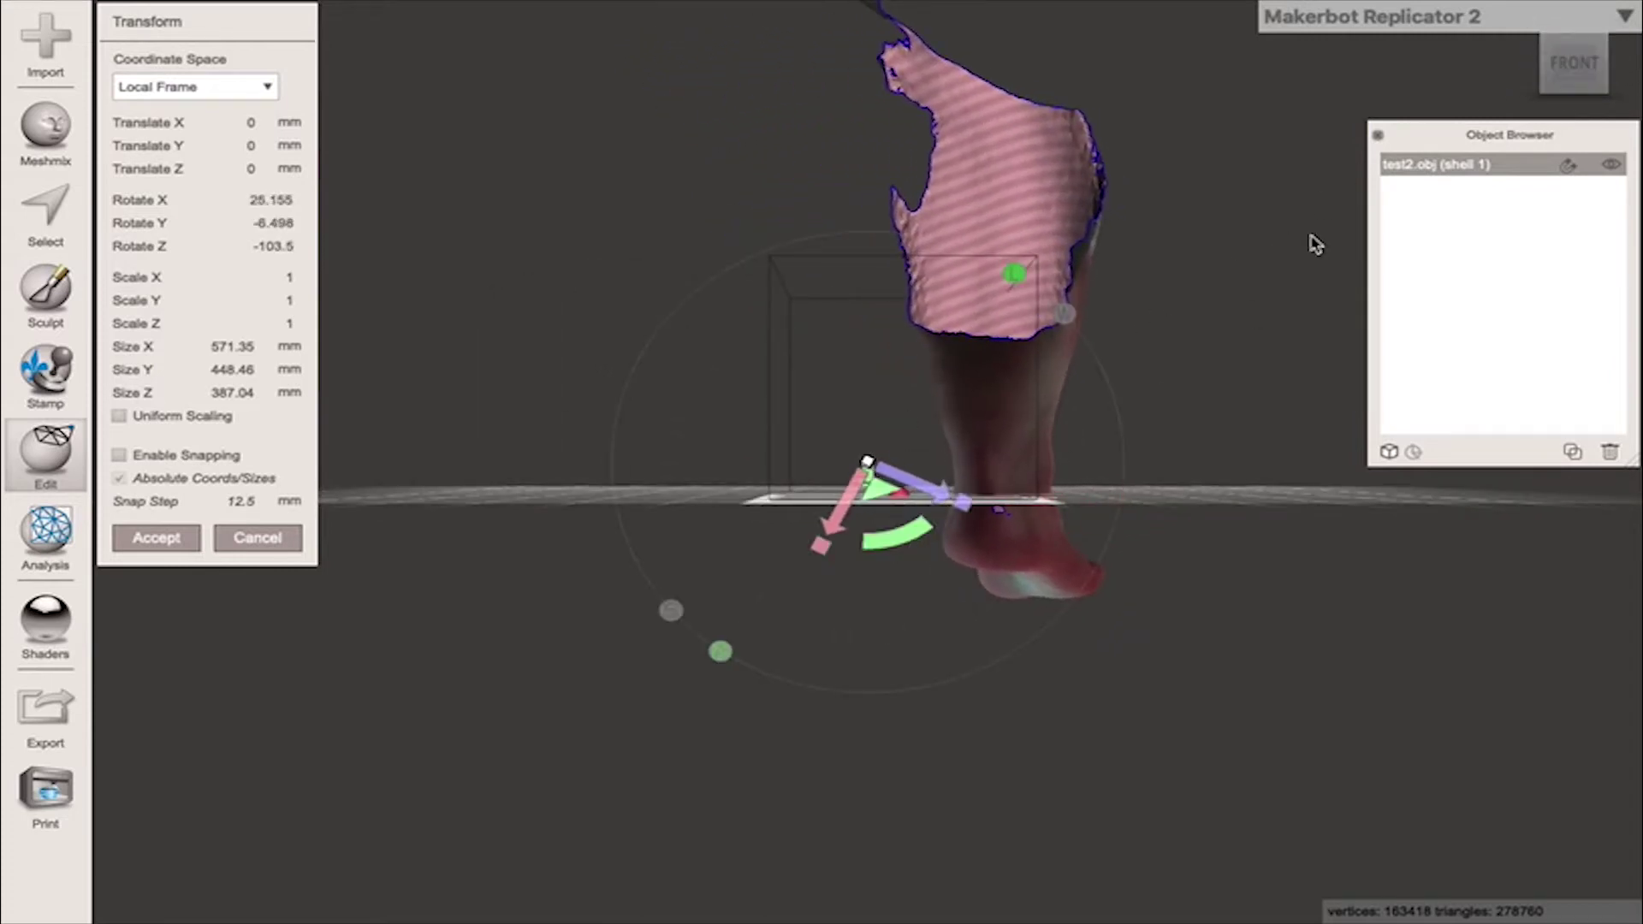
{"action": "left_click", "coordinate": [1595, 85]}
{"action": "mouse_move", "coordinate": [936, 518]}
{"action": "left_mouse_down"}
{"action": "mouse_move", "coordinate": [920, 530]}
{"action": "mouse_move", "coordinate": [938, 520]}
{"action": "left_mouse_up"}
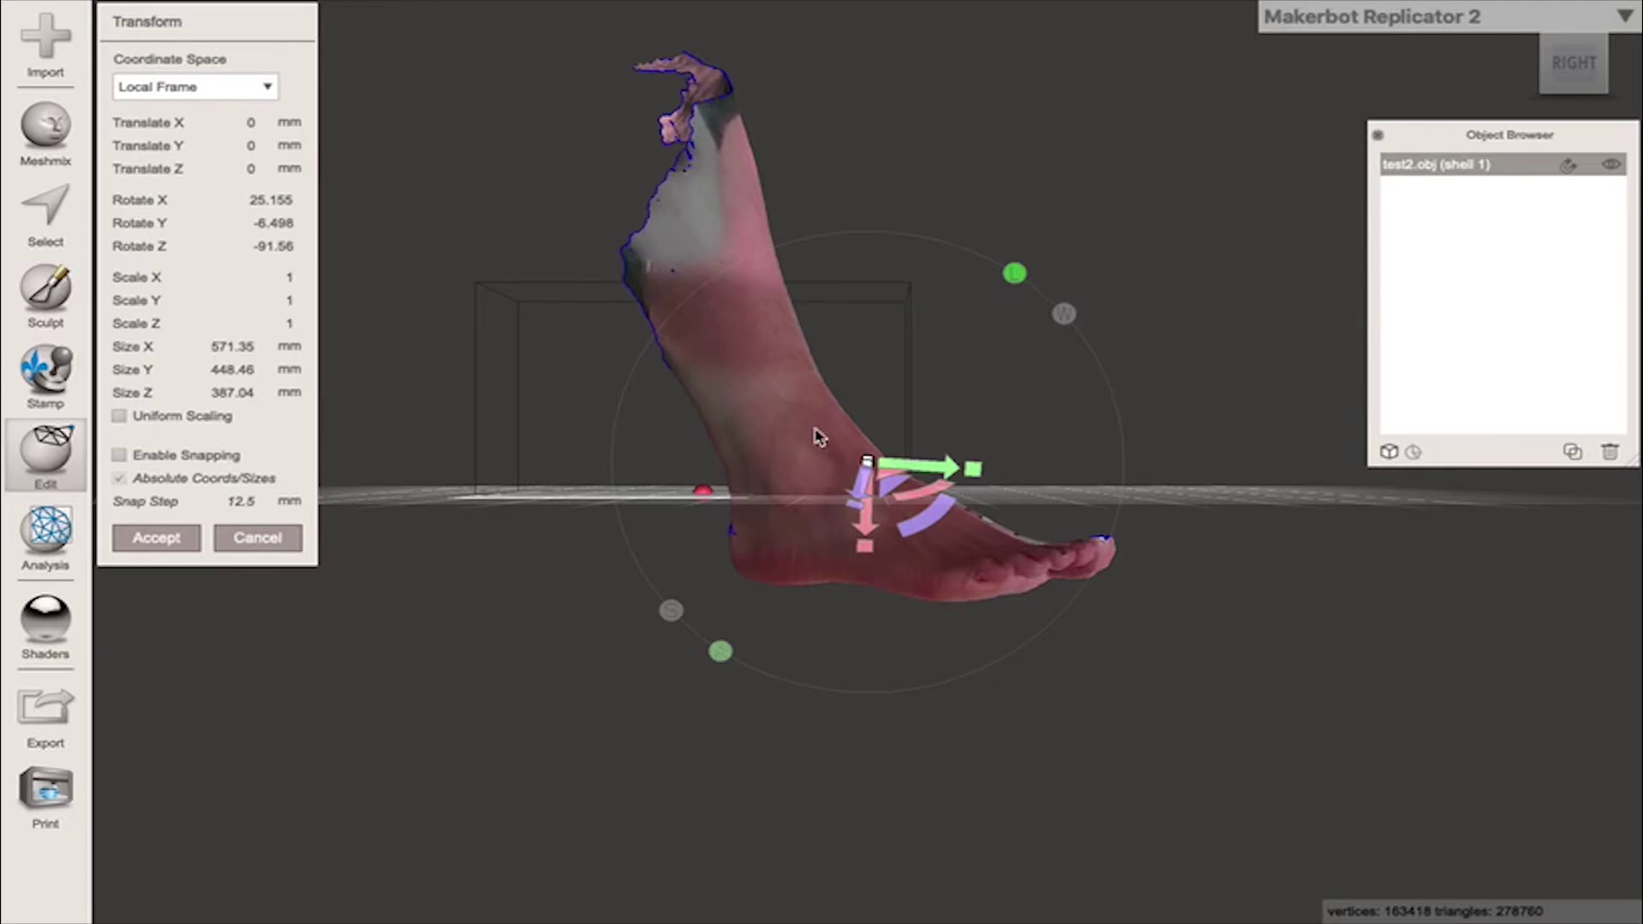
Tilt the foot slightly from the front view to level the sole
{"action": "right_click_drag", "start_coordinate": [796, 399], "coordinate": [1272, 418]}
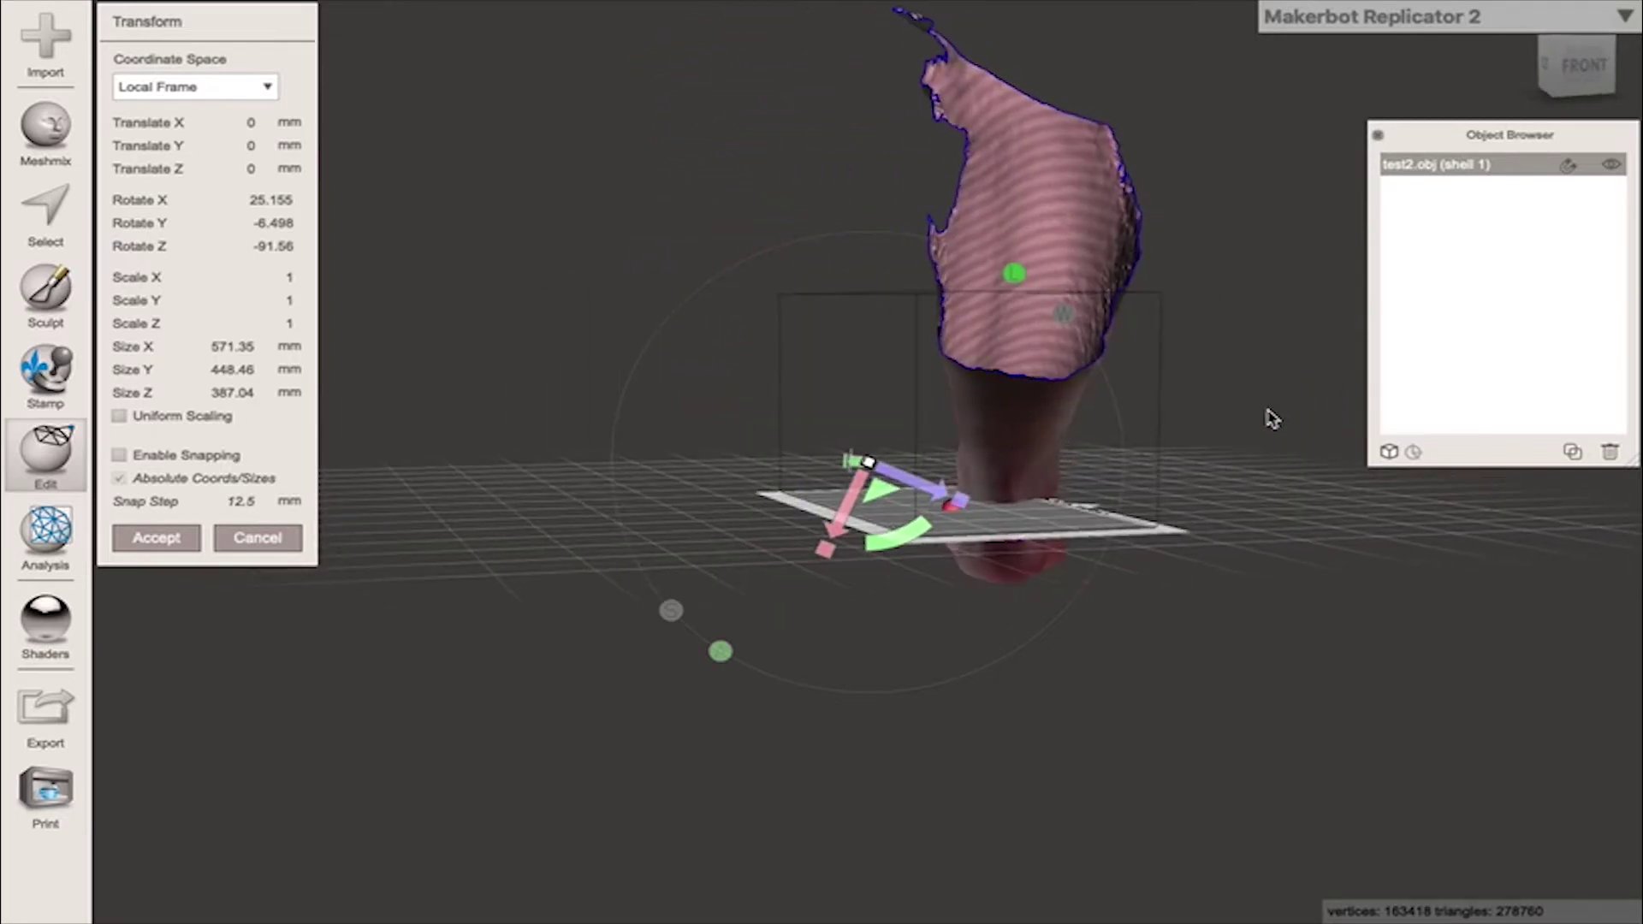
{"action": "left_click", "coordinate": [1578, 51]}
{"action": "left_click", "coordinate": [1576, 85]}
{"action": "left_click_drag", "start_coordinate": [872, 536], "coordinate": [893, 548]}
{"action": "left_click", "coordinate": [1619, 69]}
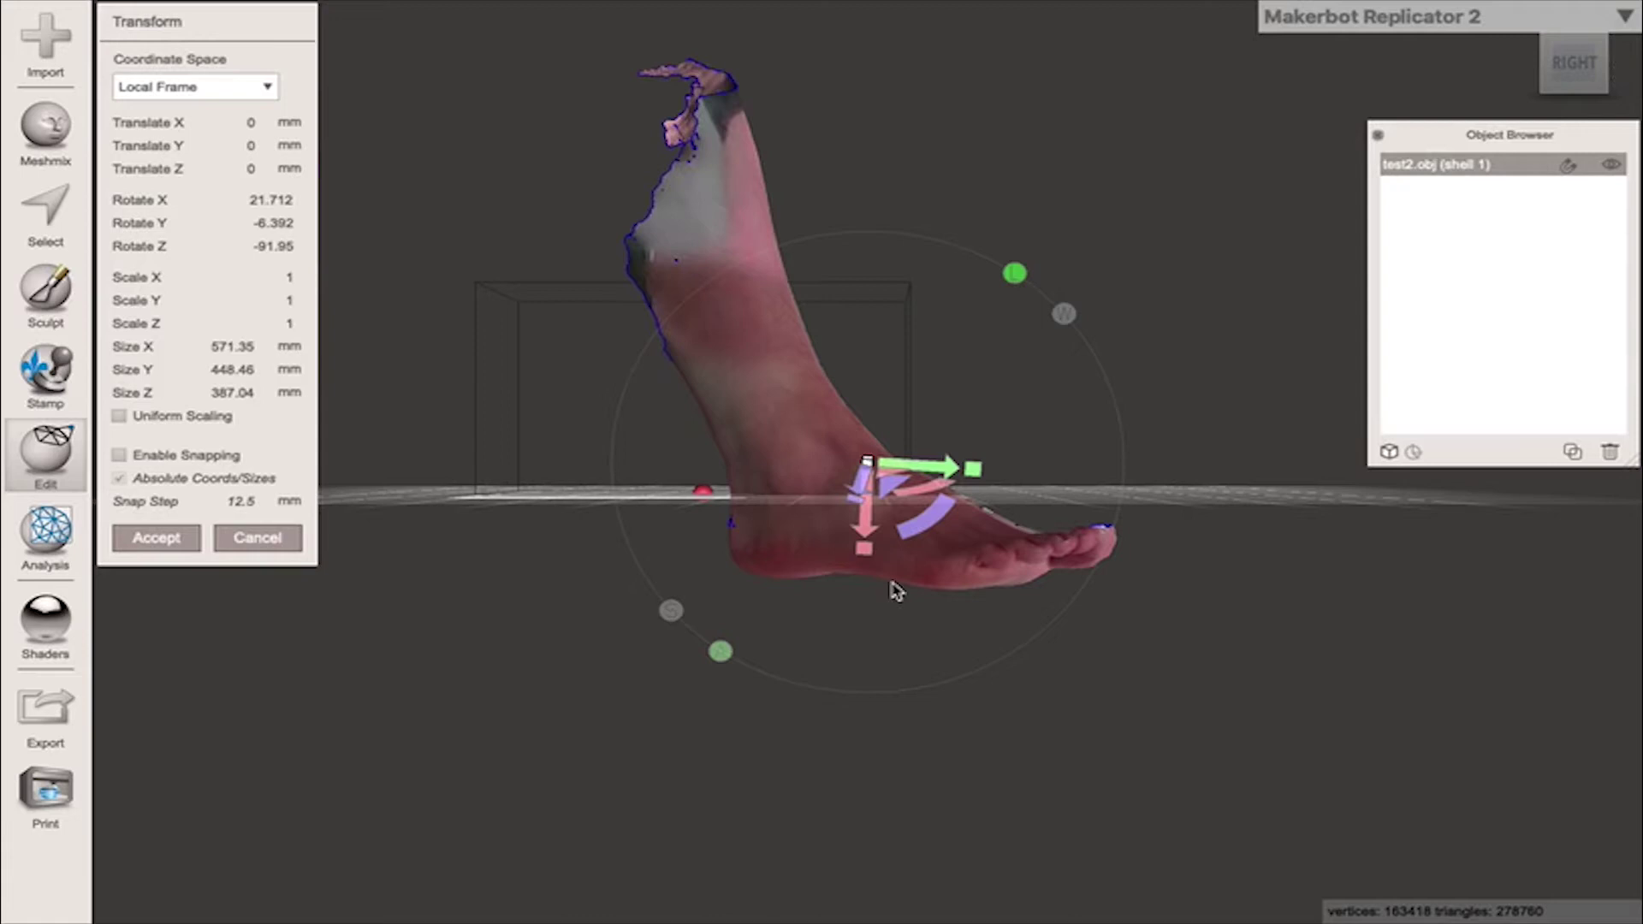
{"action": "left_click", "coordinate": [1579, 36]}
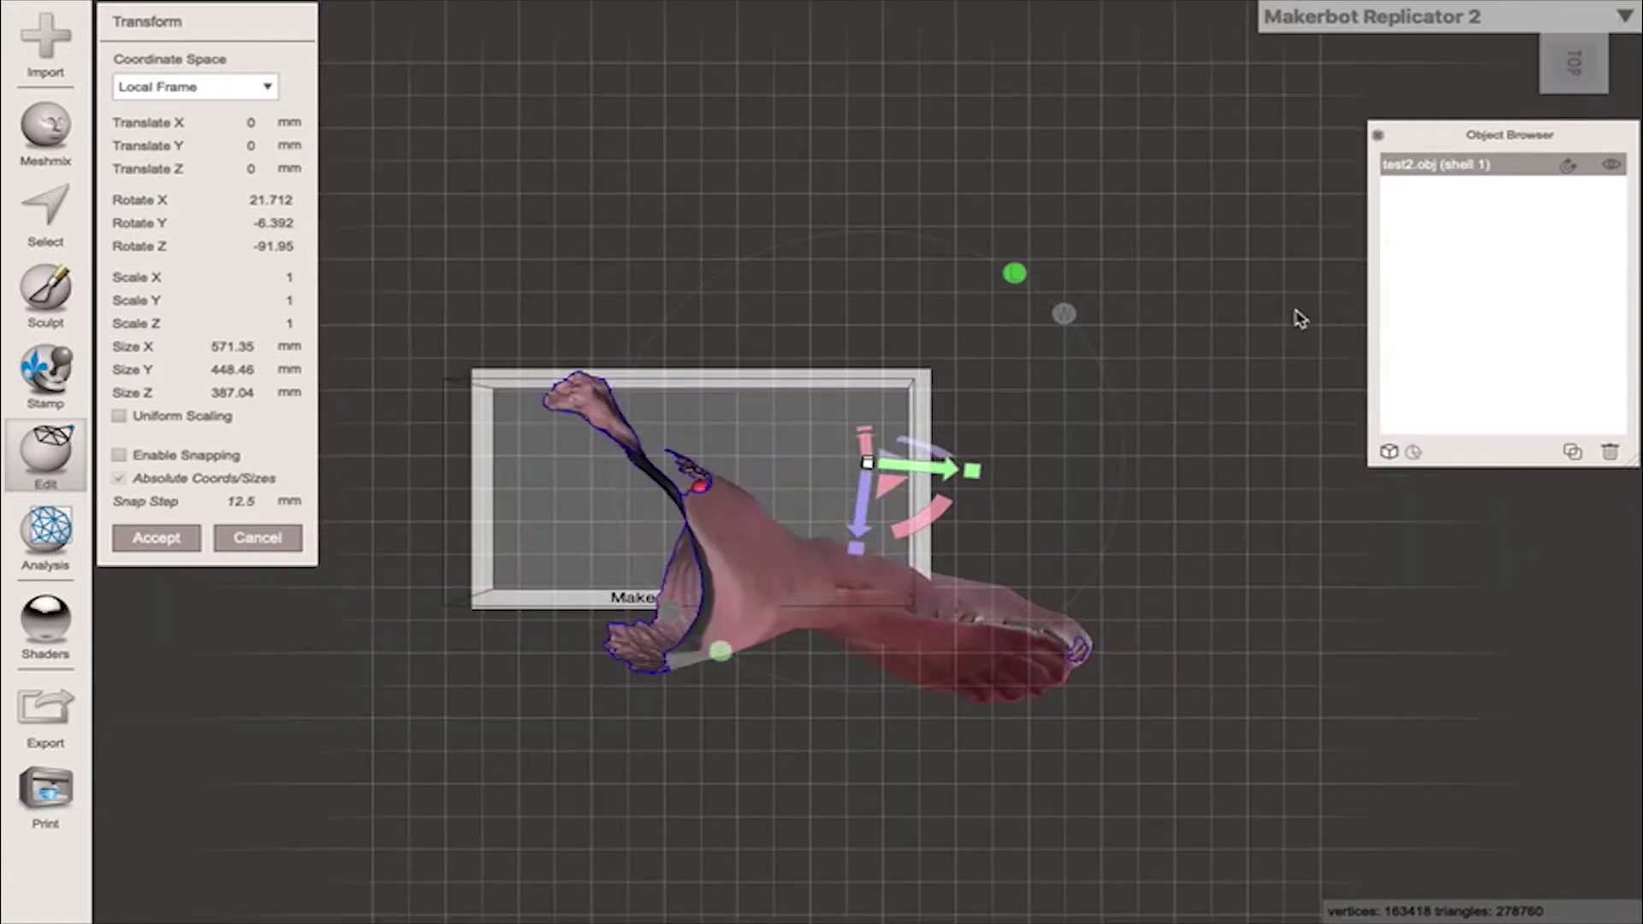
Straighten and level the foot until rotation reads 17.727, 11.774 and -98.03 degrees
{"action": "left_click_drag", "start_coordinate": [935, 522], "coordinate": [945, 503]}
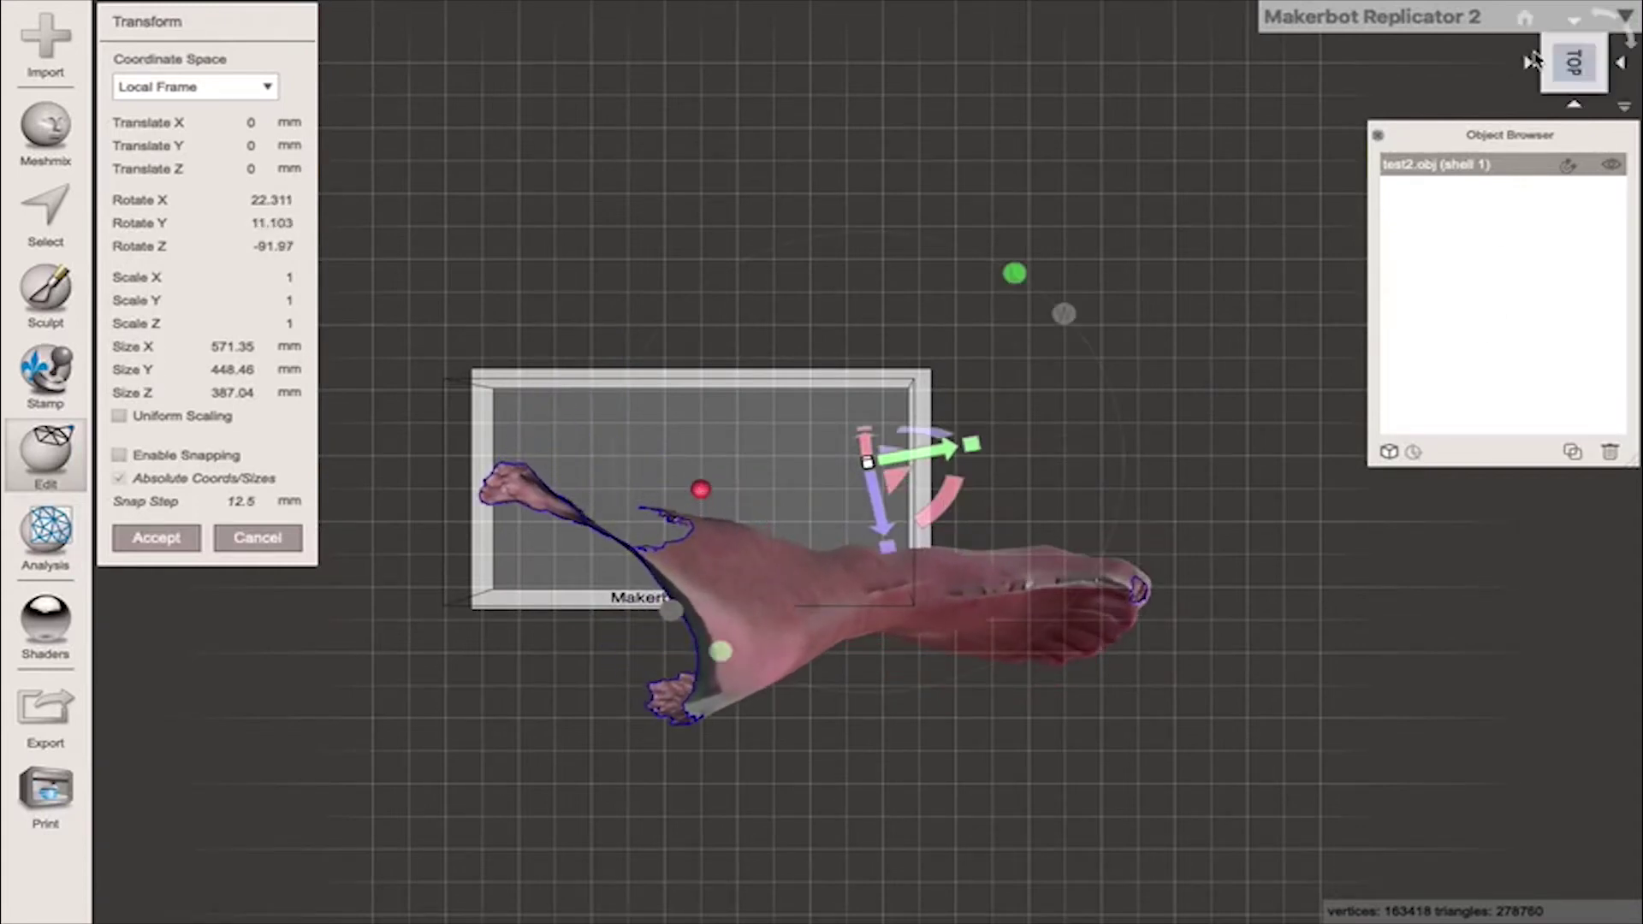
{"action": "left_click", "coordinate": [1573, 96]}
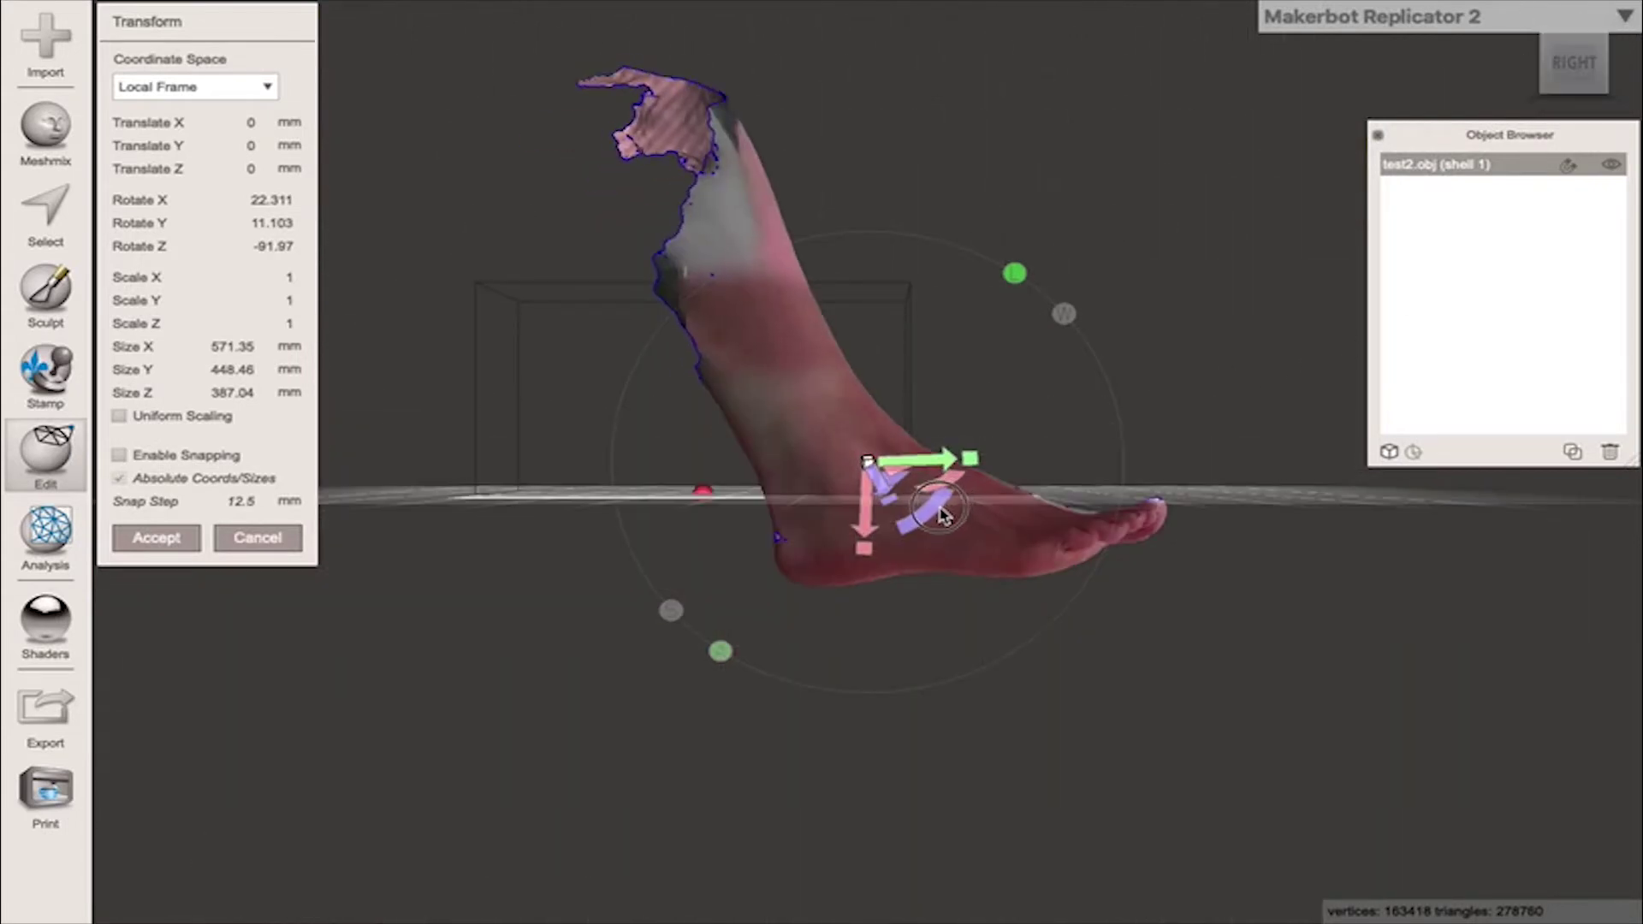
{"action": "left_click_drag", "start_coordinate": [942, 503], "coordinate": [924, 514]}
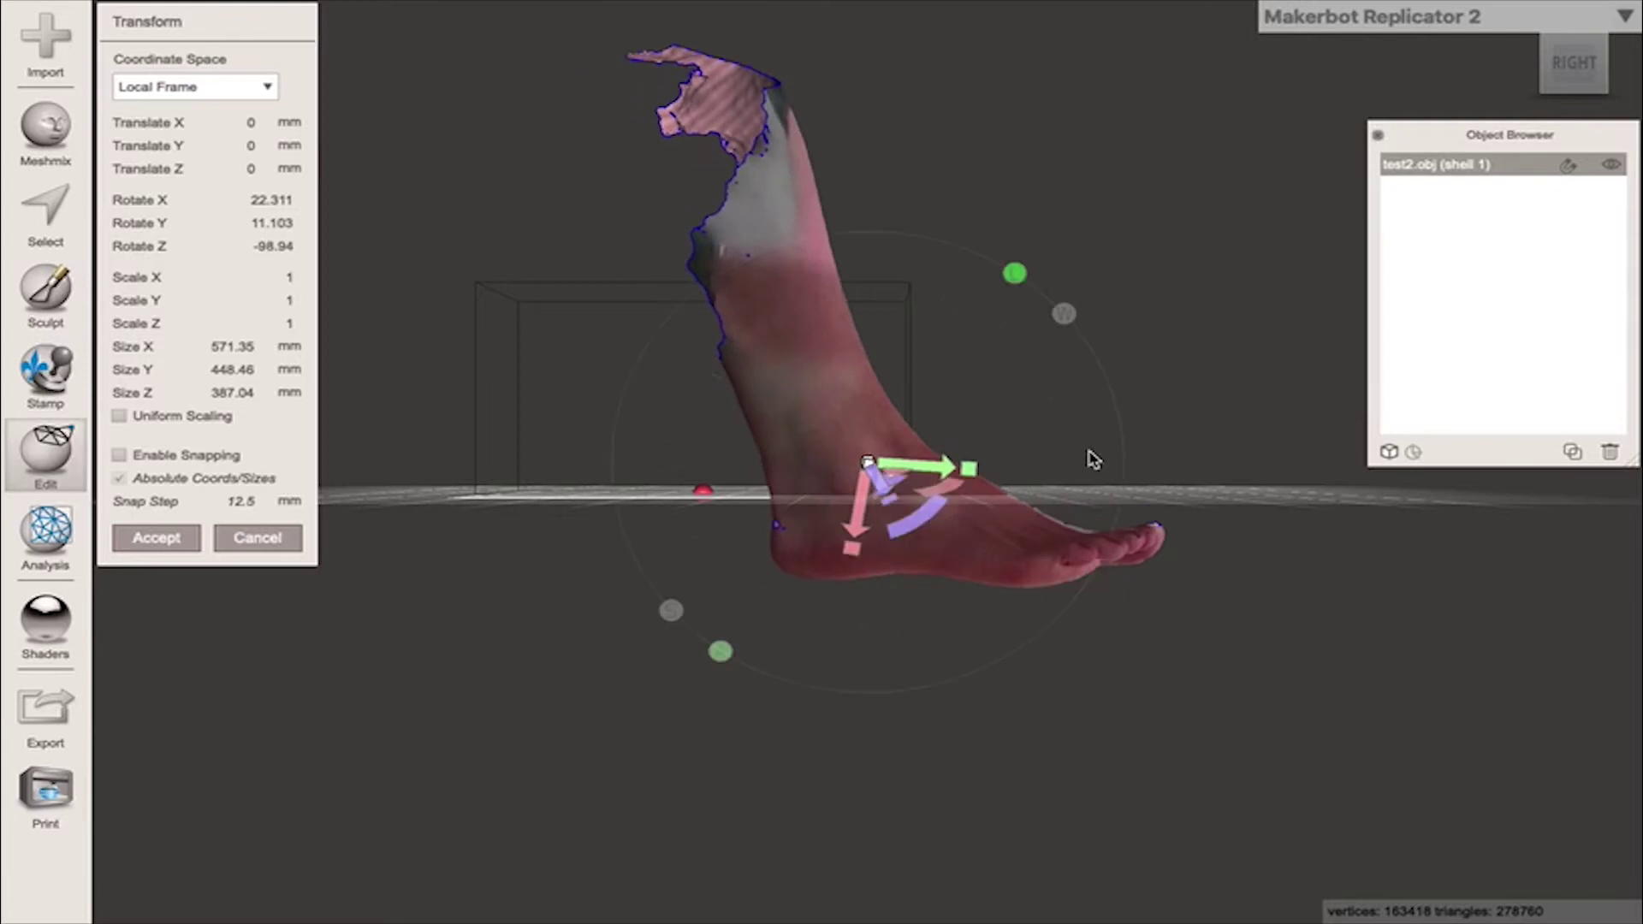
{"action": "left_click", "coordinate": [1527, 77]}
{"action": "left_click_drag", "start_coordinate": [883, 534], "coordinate": [899, 545]}
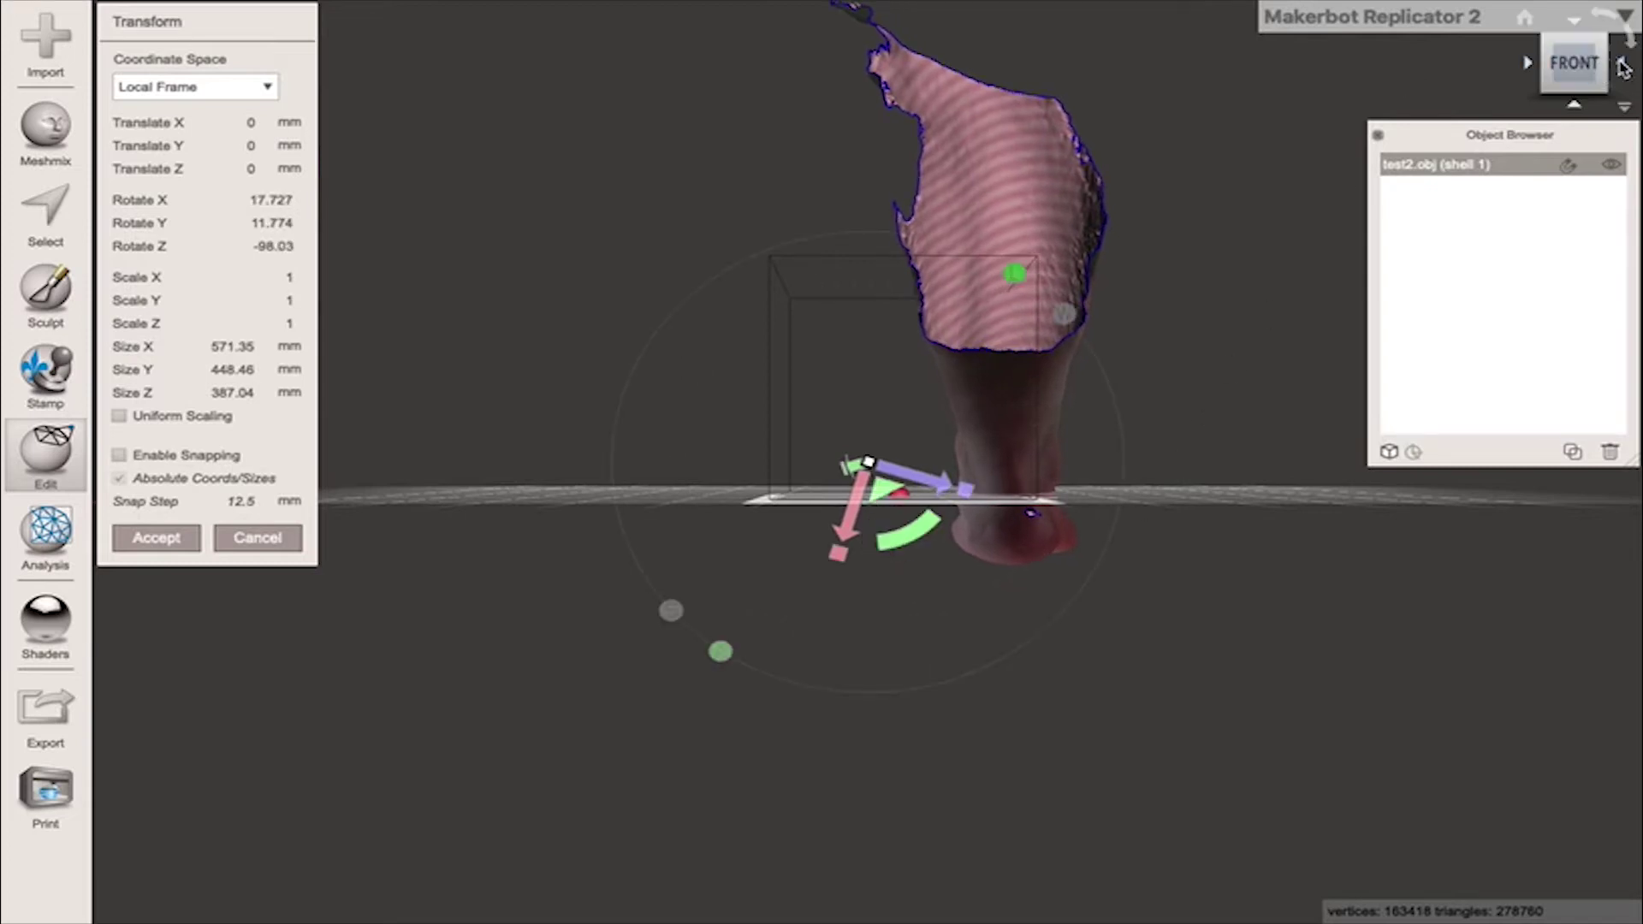
{"action": "left_click", "coordinate": [1617, 63]}
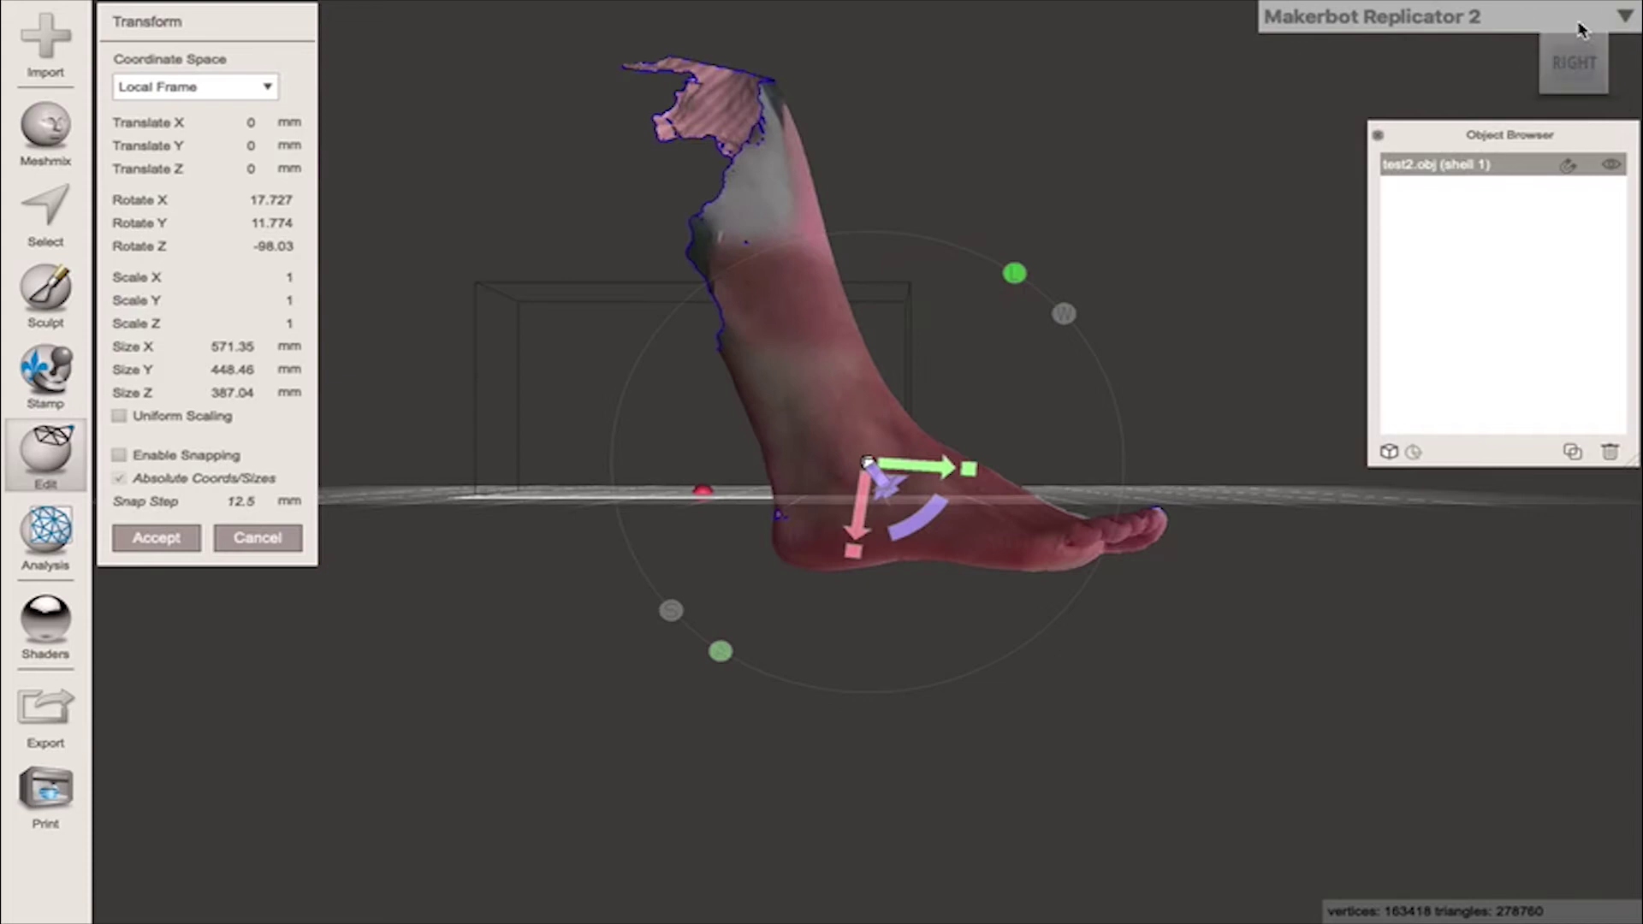
{"action": "left_click", "coordinate": [1578, 40]}
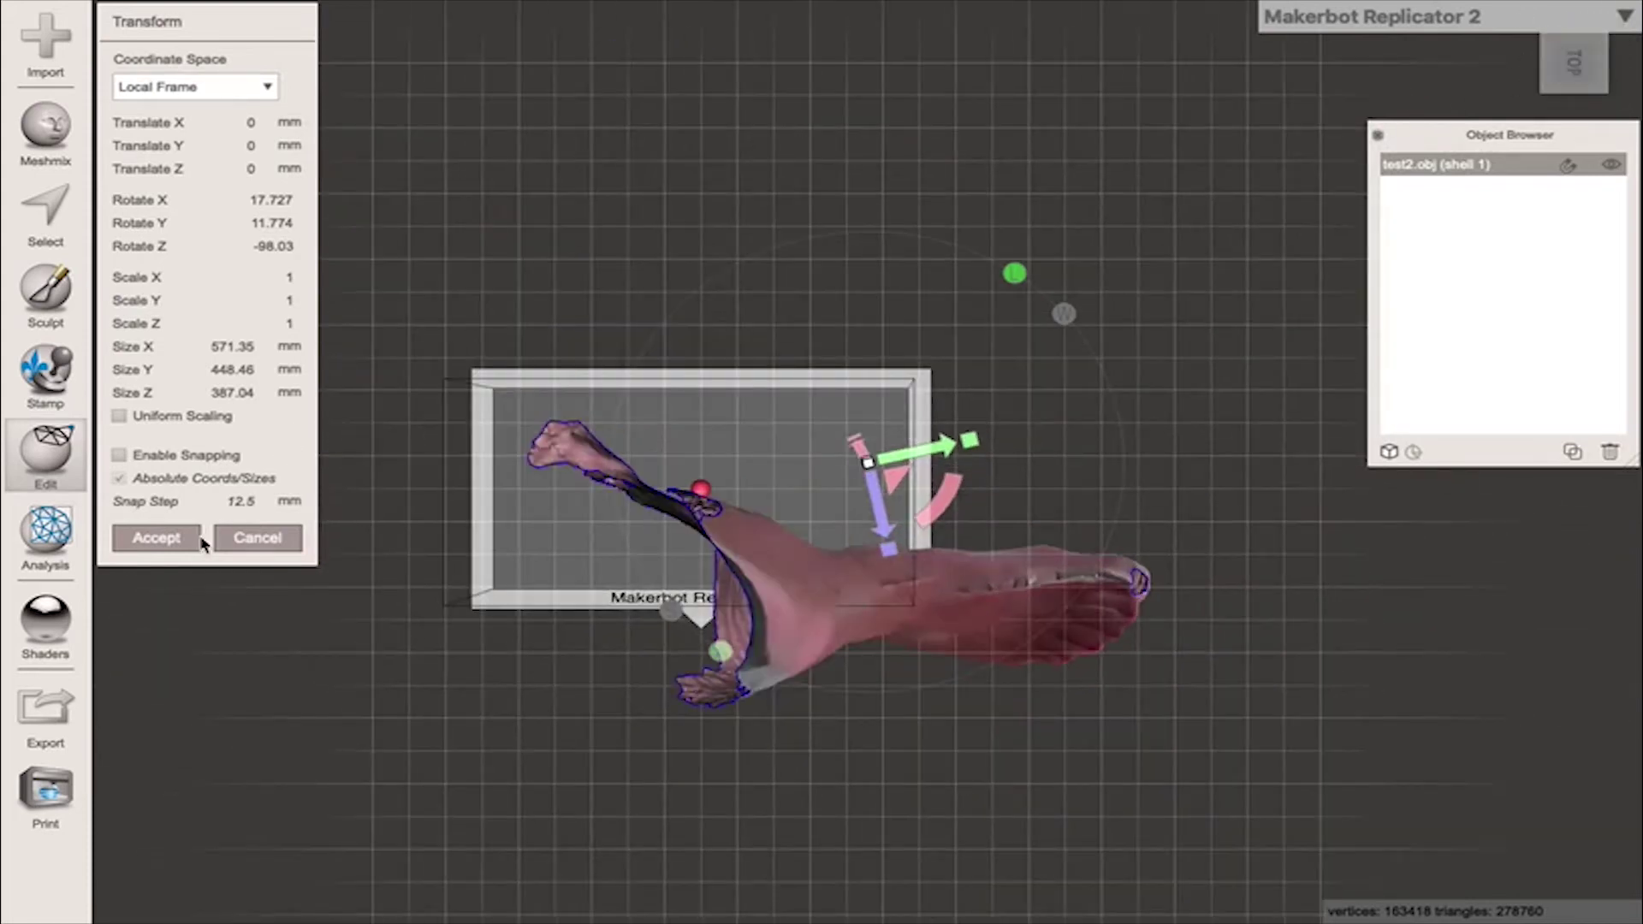
Accept the orientation, then plane-cut away the leg above the ankle, keeping the foot
{"action": "left_click", "coordinate": [156, 538]}
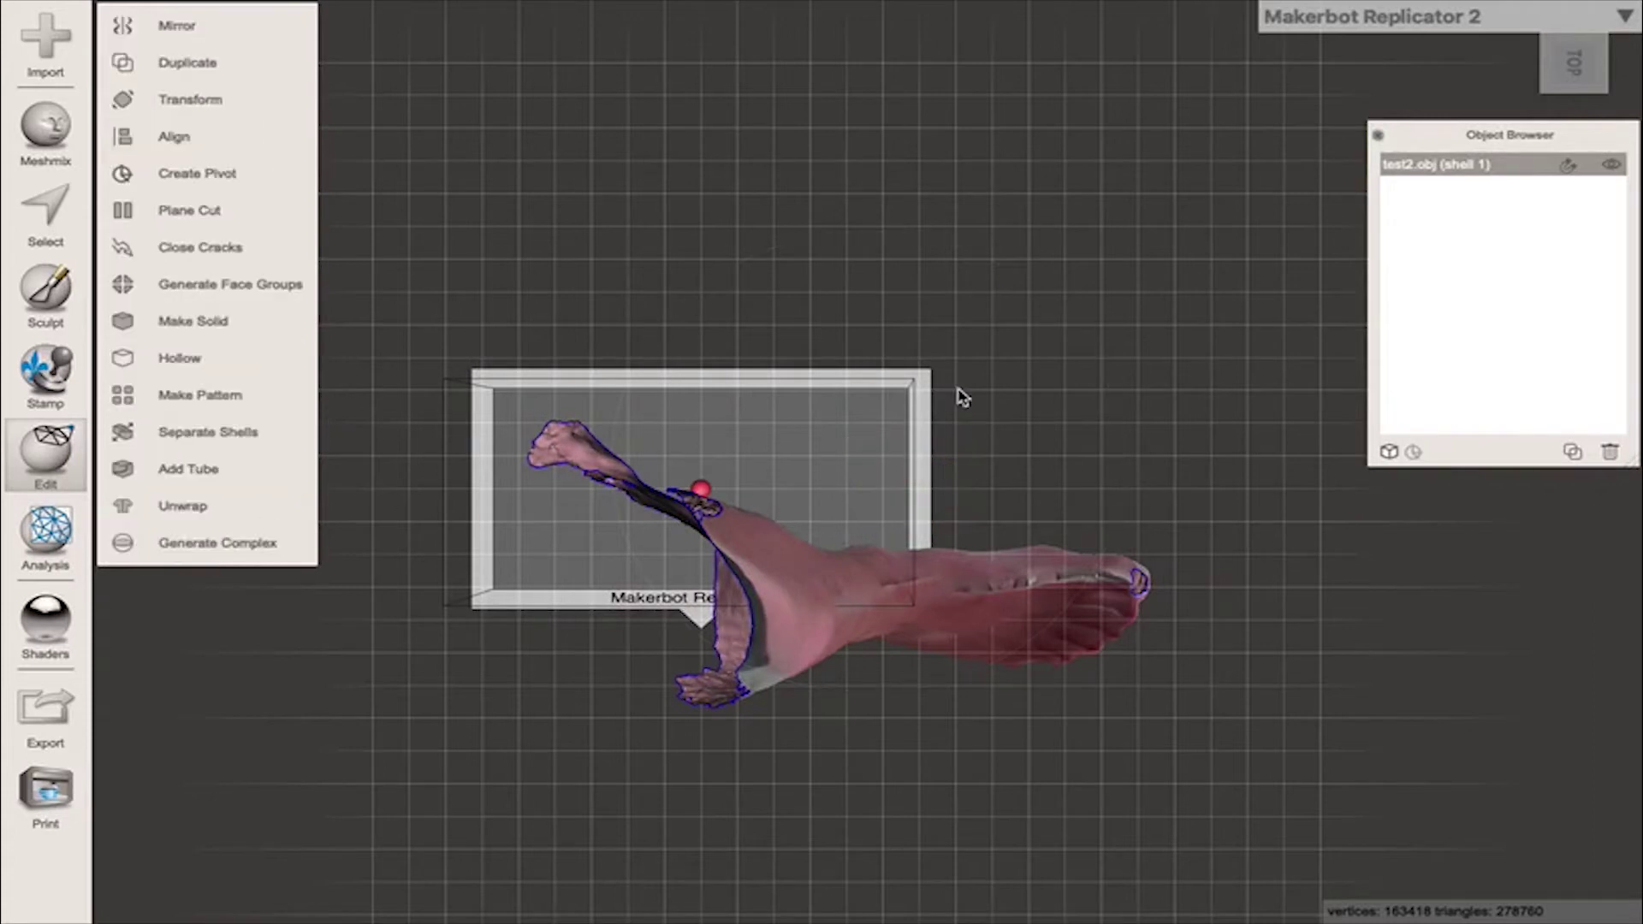
{"action": "left_click", "coordinate": [1575, 107]}
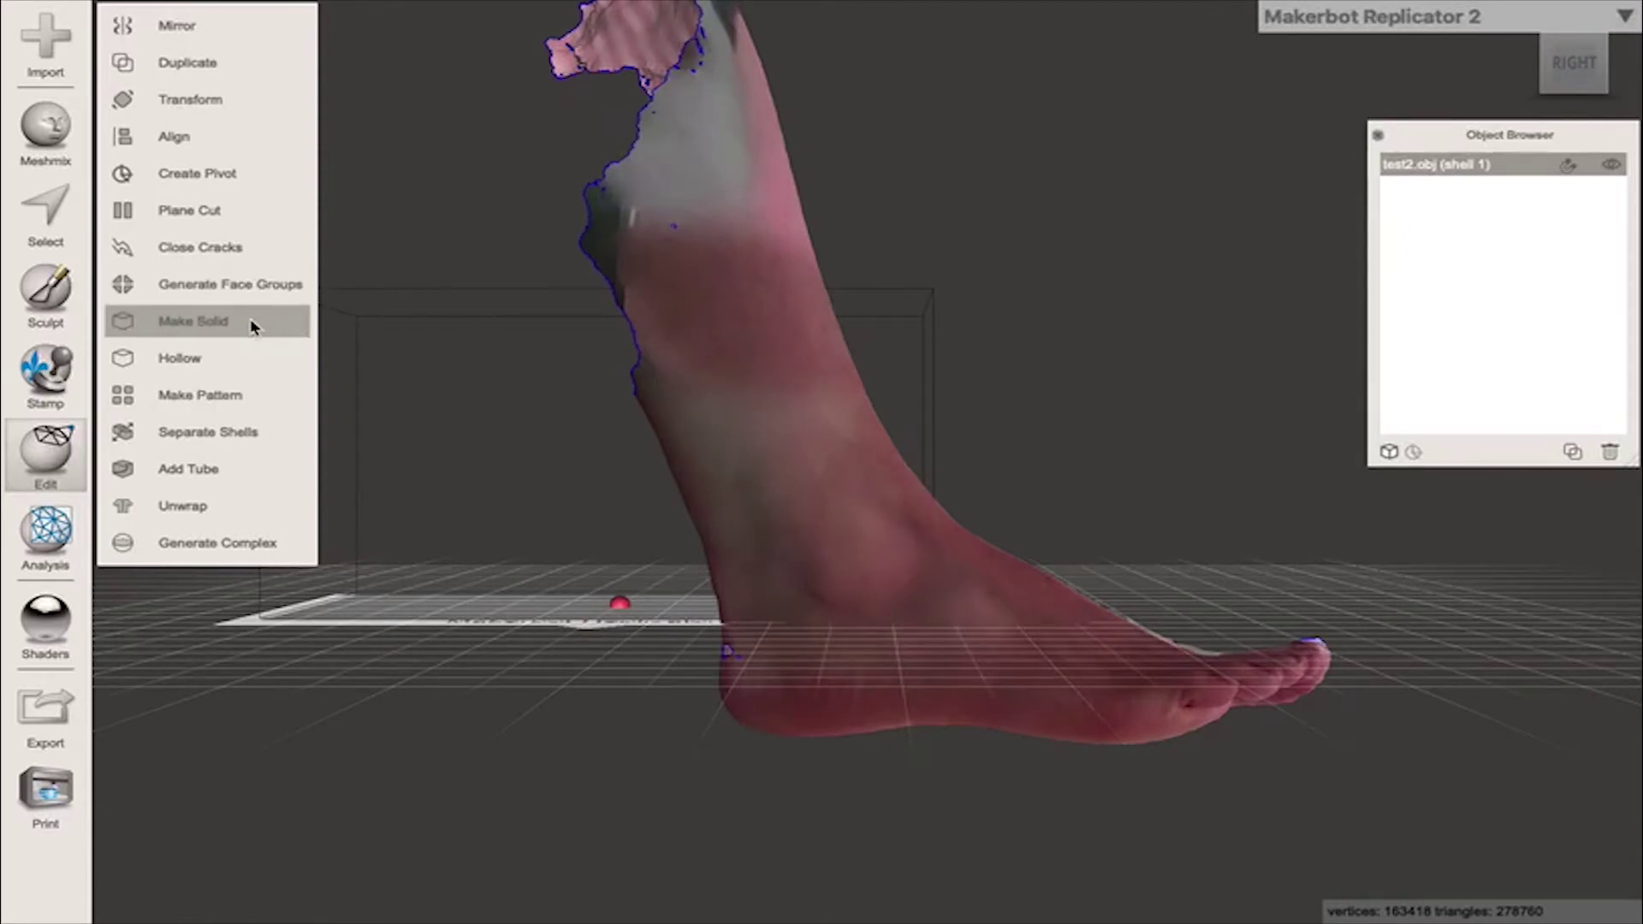
{"action": "left_click", "coordinate": [229, 209]}
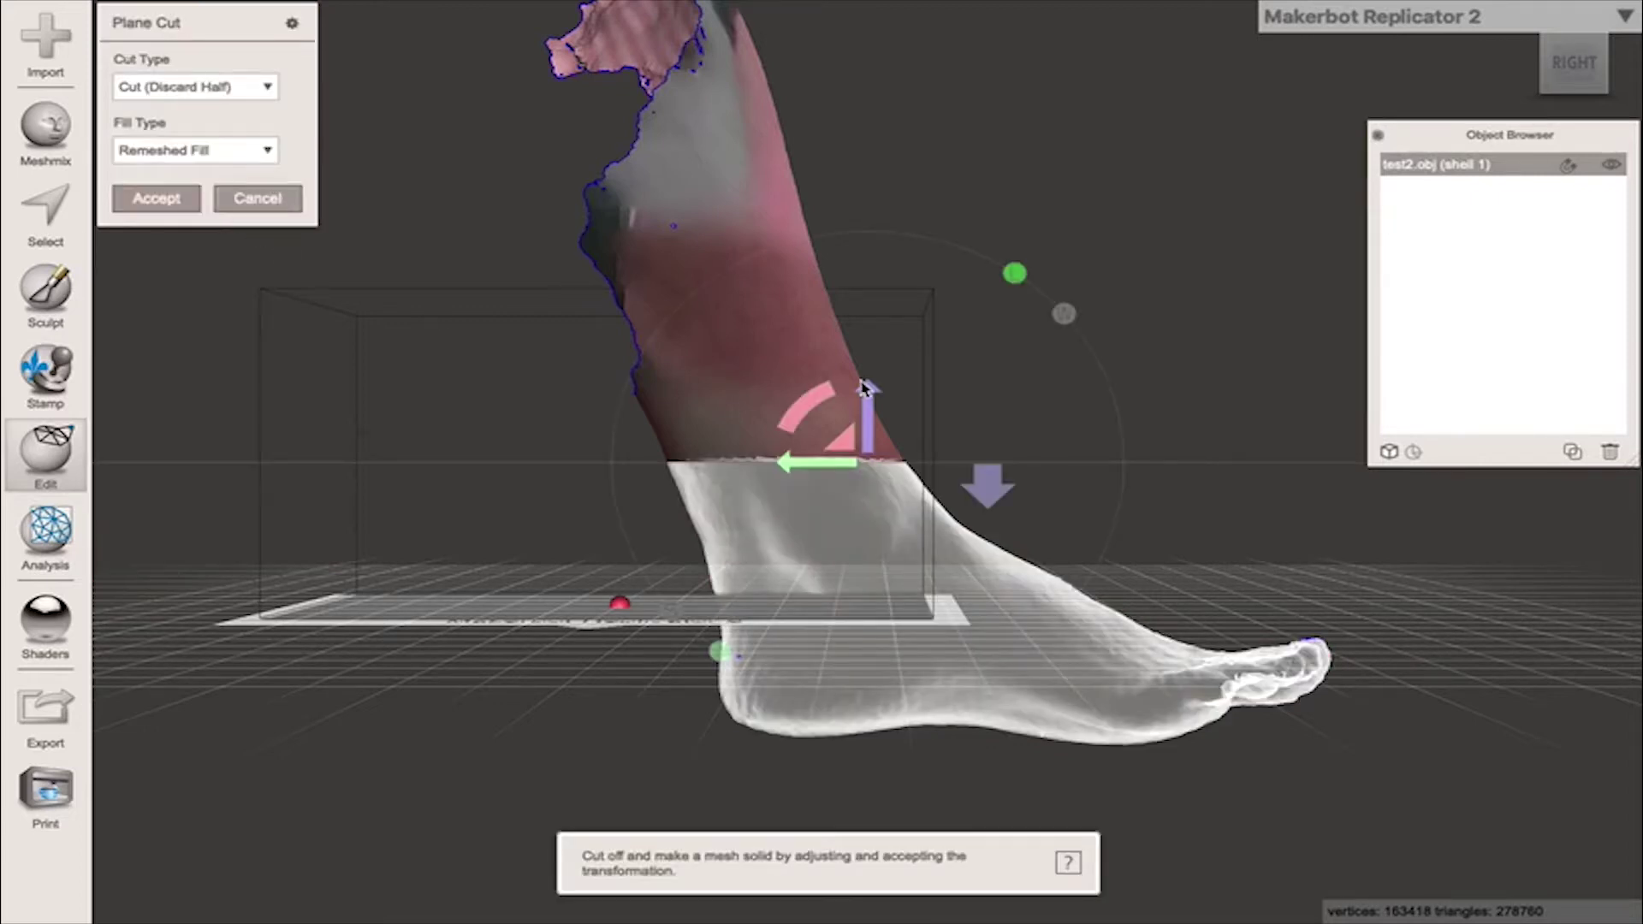
{"action": "left_click", "coordinate": [986, 488]}
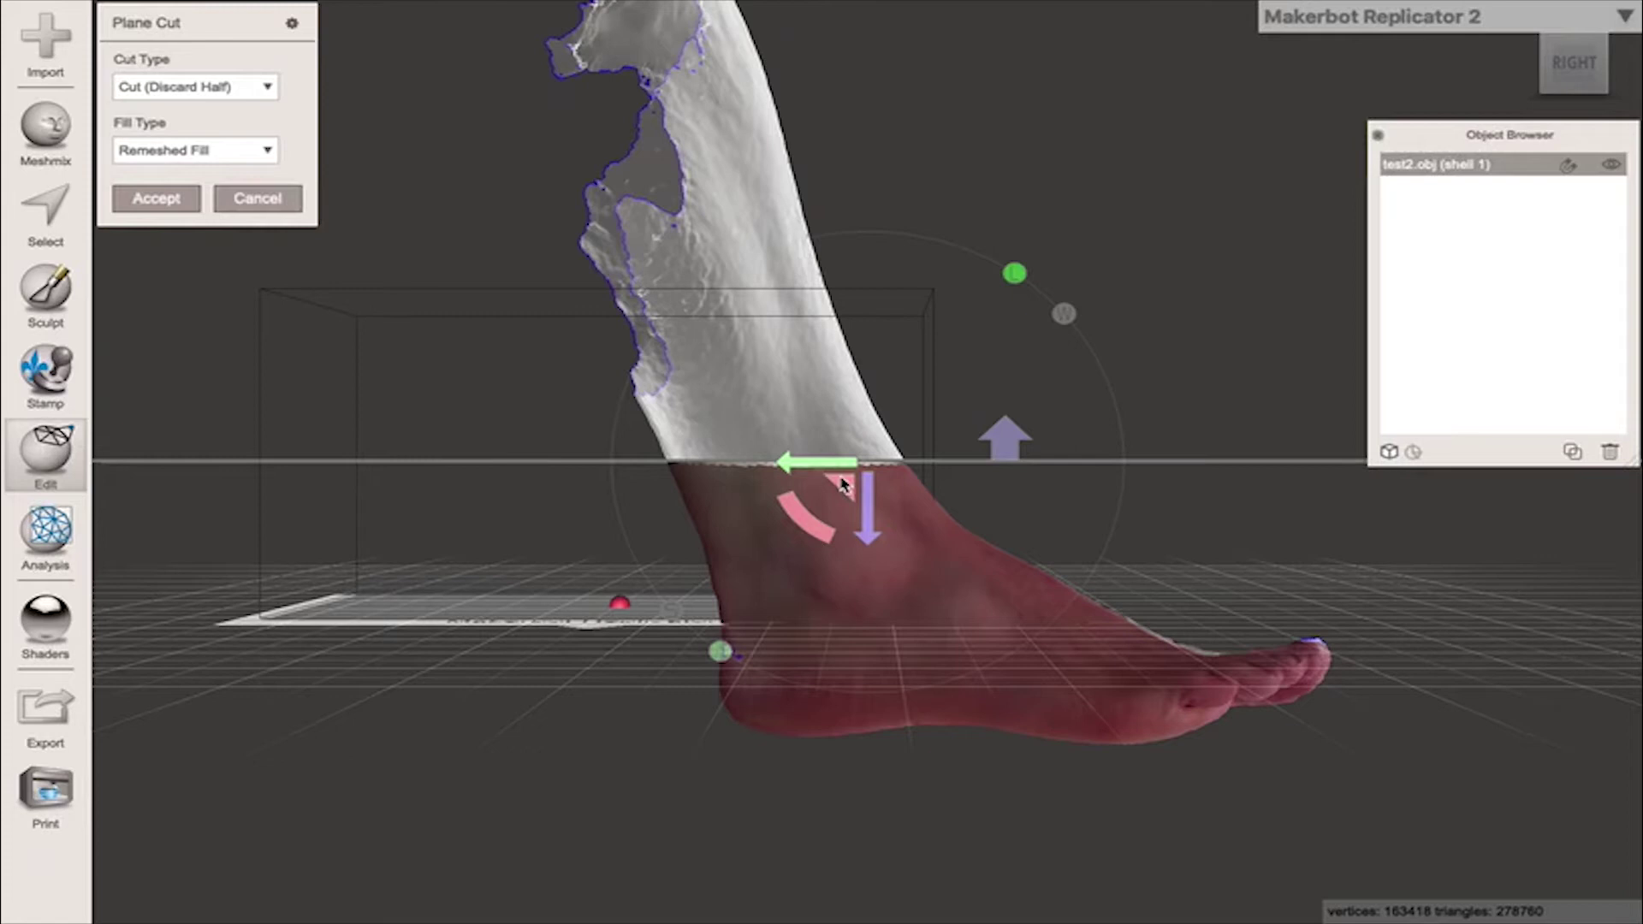
{"action": "mouse_move", "coordinate": [871, 519]}
{"action": "left_mouse_down"}
{"action": "mouse_move", "coordinate": [870, 498]}
{"action": "mouse_move", "coordinate": [871, 522]}
{"action": "left_mouse_up"}
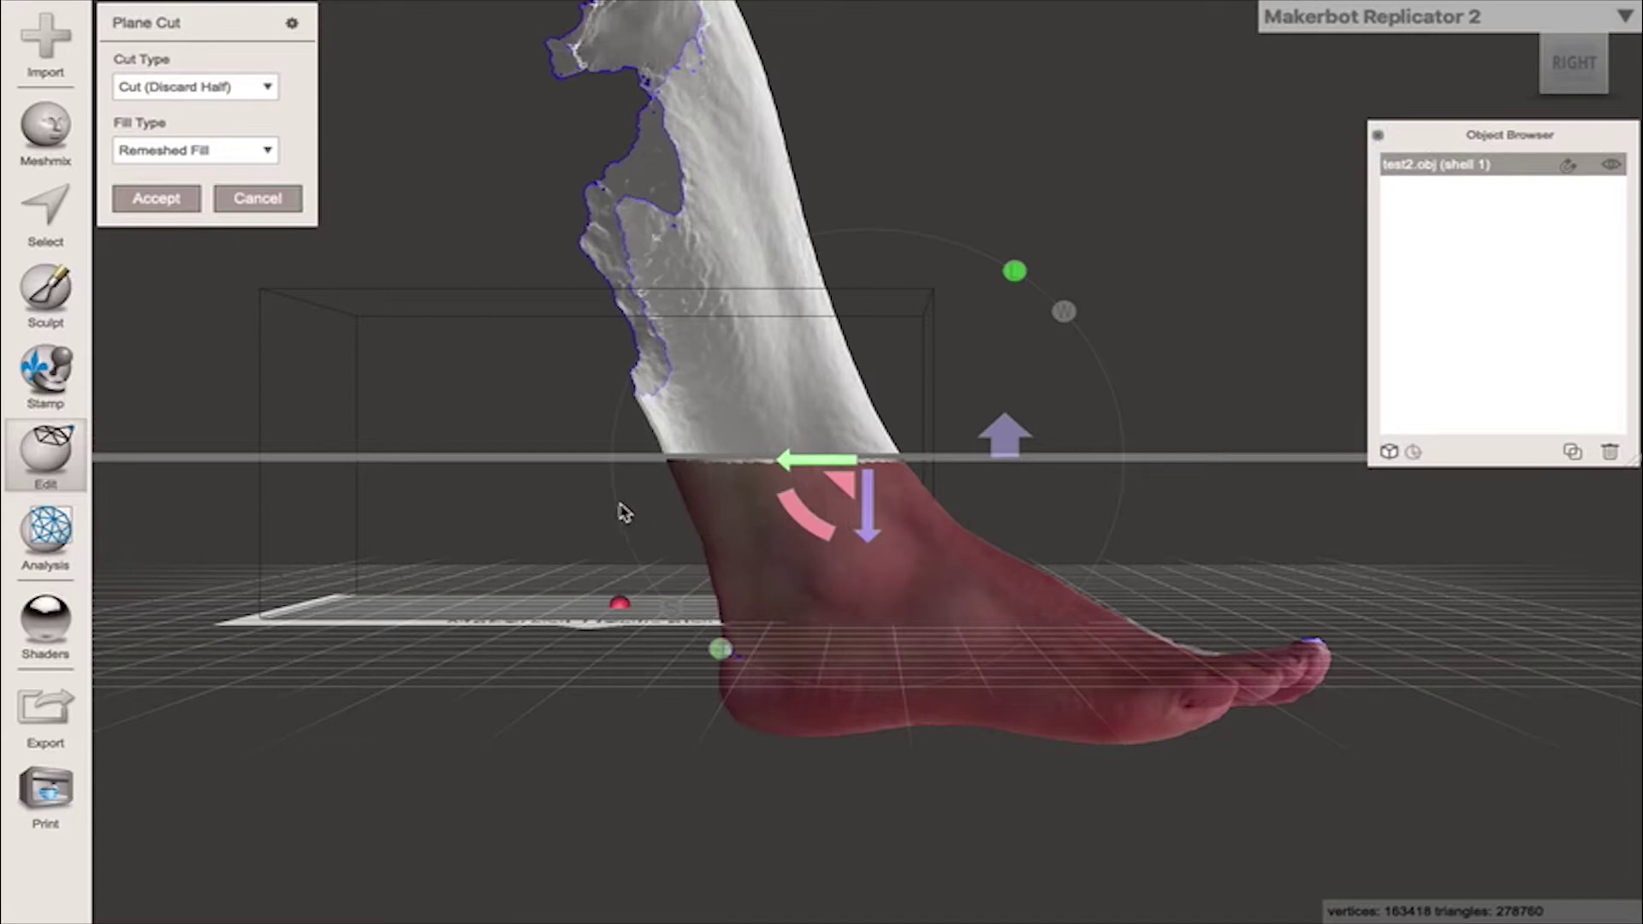
{"action": "right_click_drag", "start_coordinate": [656, 539], "coordinate": [1026, 536]}
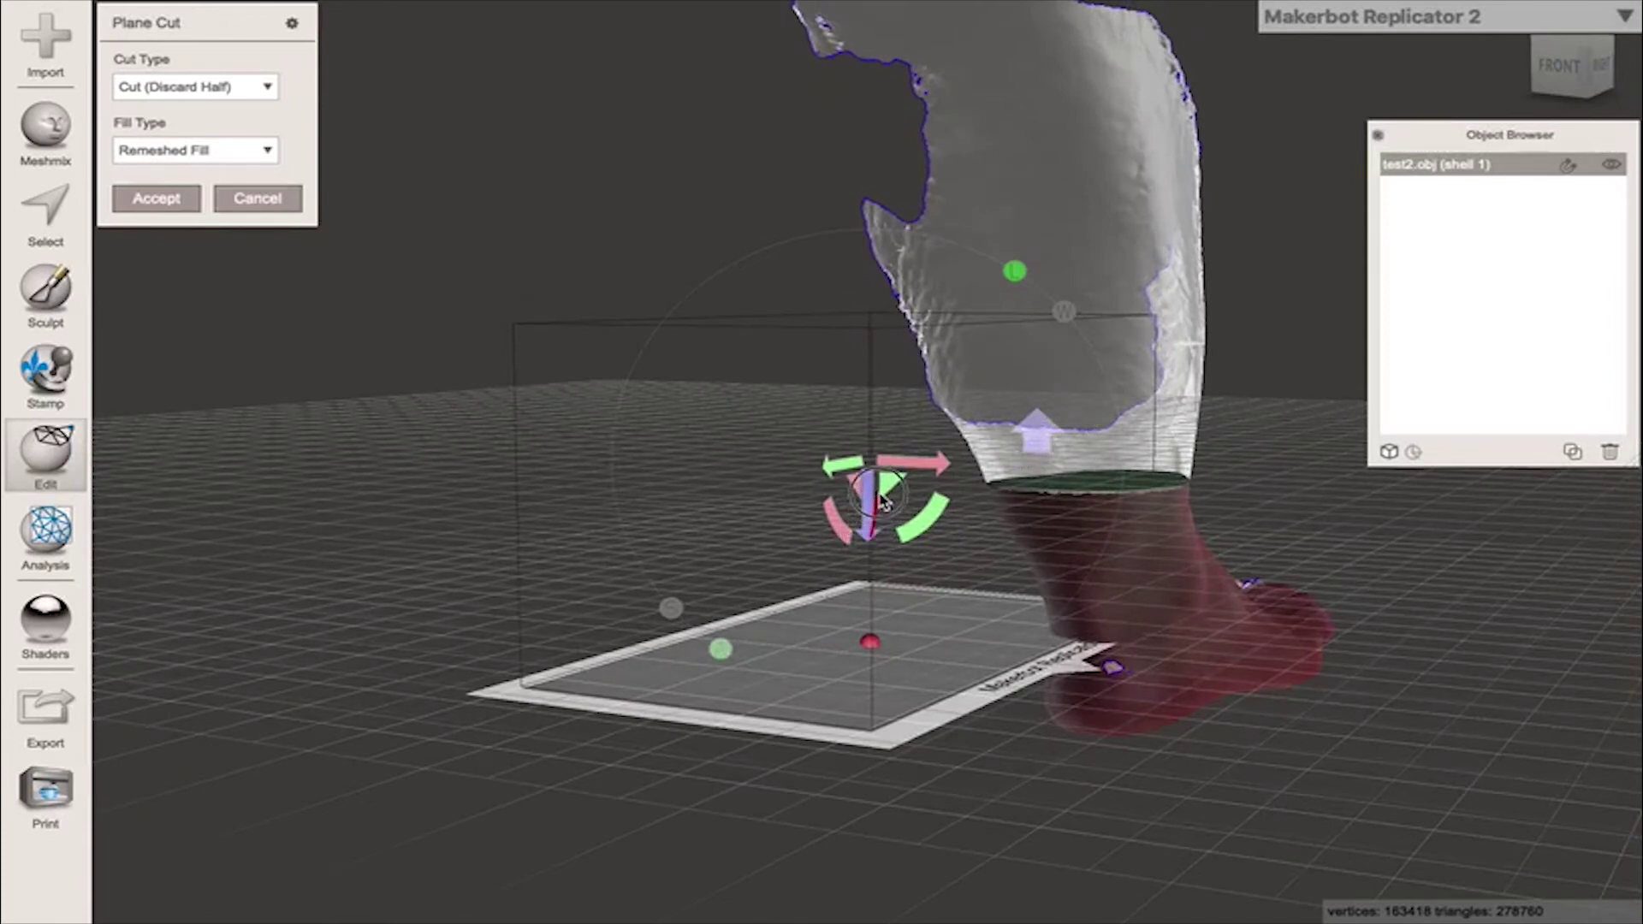
{"action": "mouse_move", "coordinate": [868, 532]}
{"action": "left_mouse_down"}
{"action": "mouse_move", "coordinate": [869, 428]}
{"action": "mouse_move", "coordinate": [866, 503]}
{"action": "left_mouse_up"}
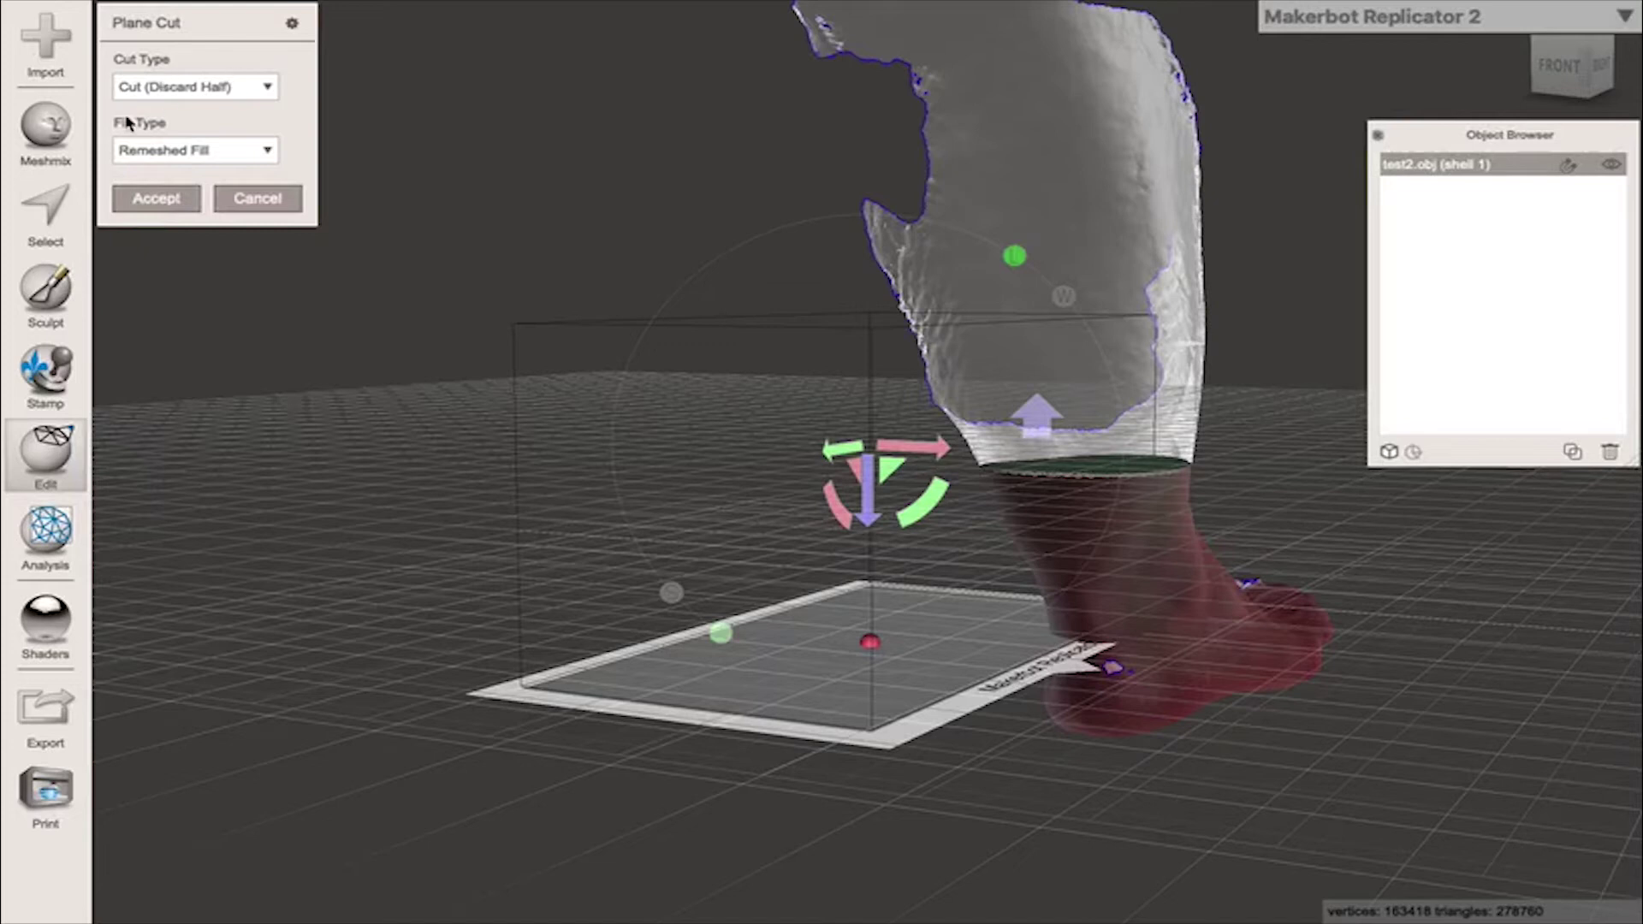
{"action": "left_click", "coordinate": [165, 195]}
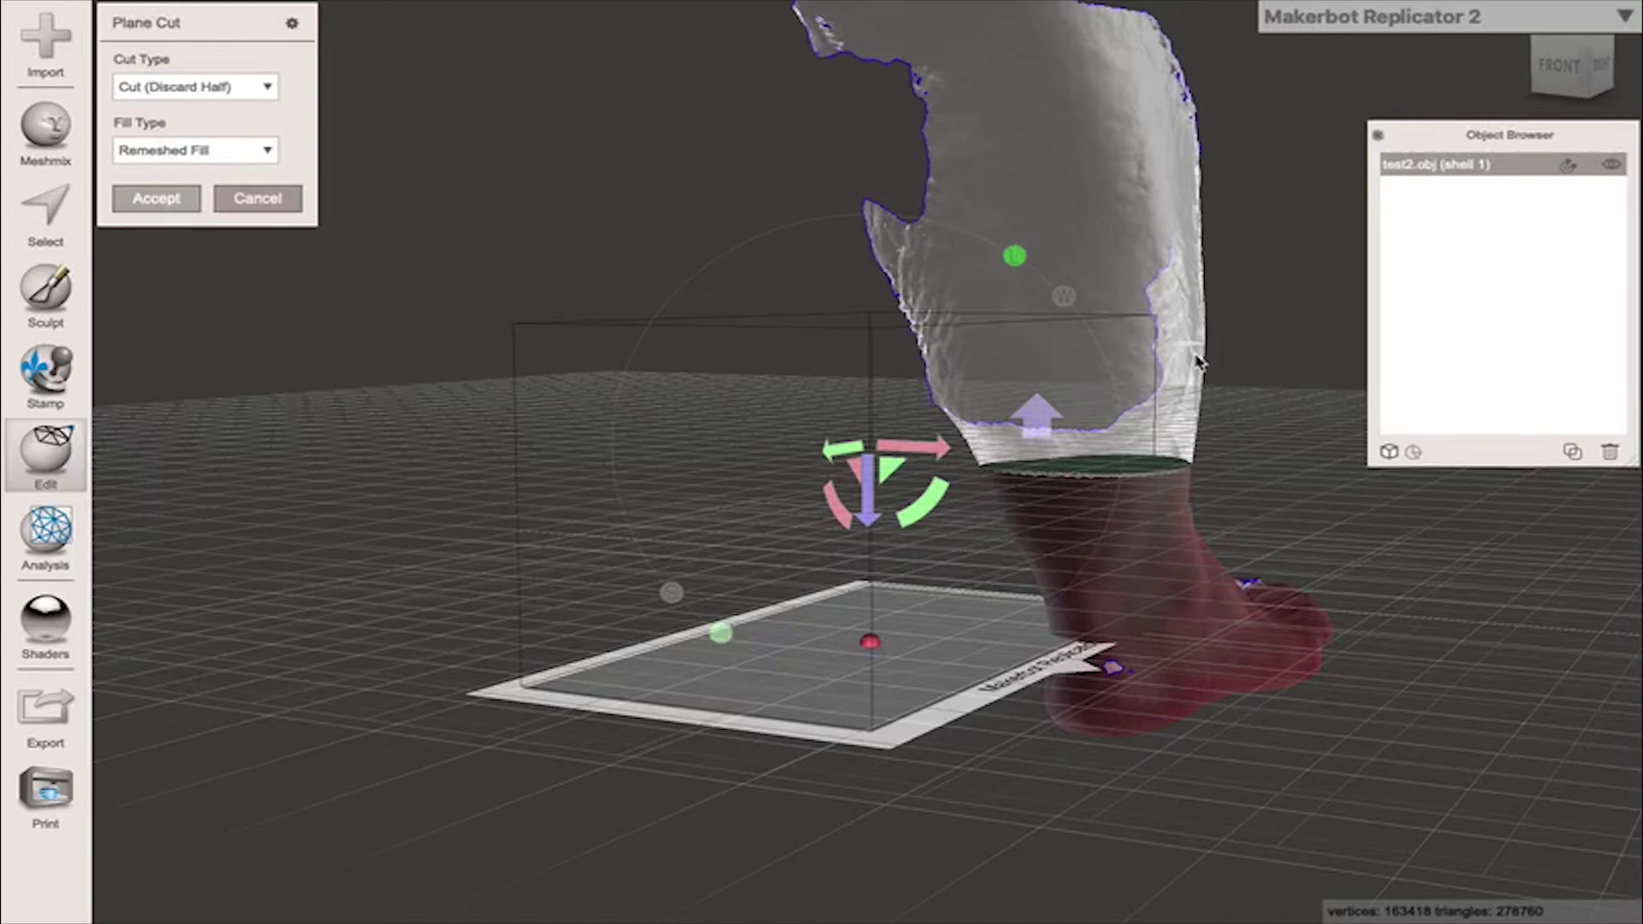
{"action": "right_click_drag", "start_coordinate": [1172, 478], "coordinate": [676, 537]}
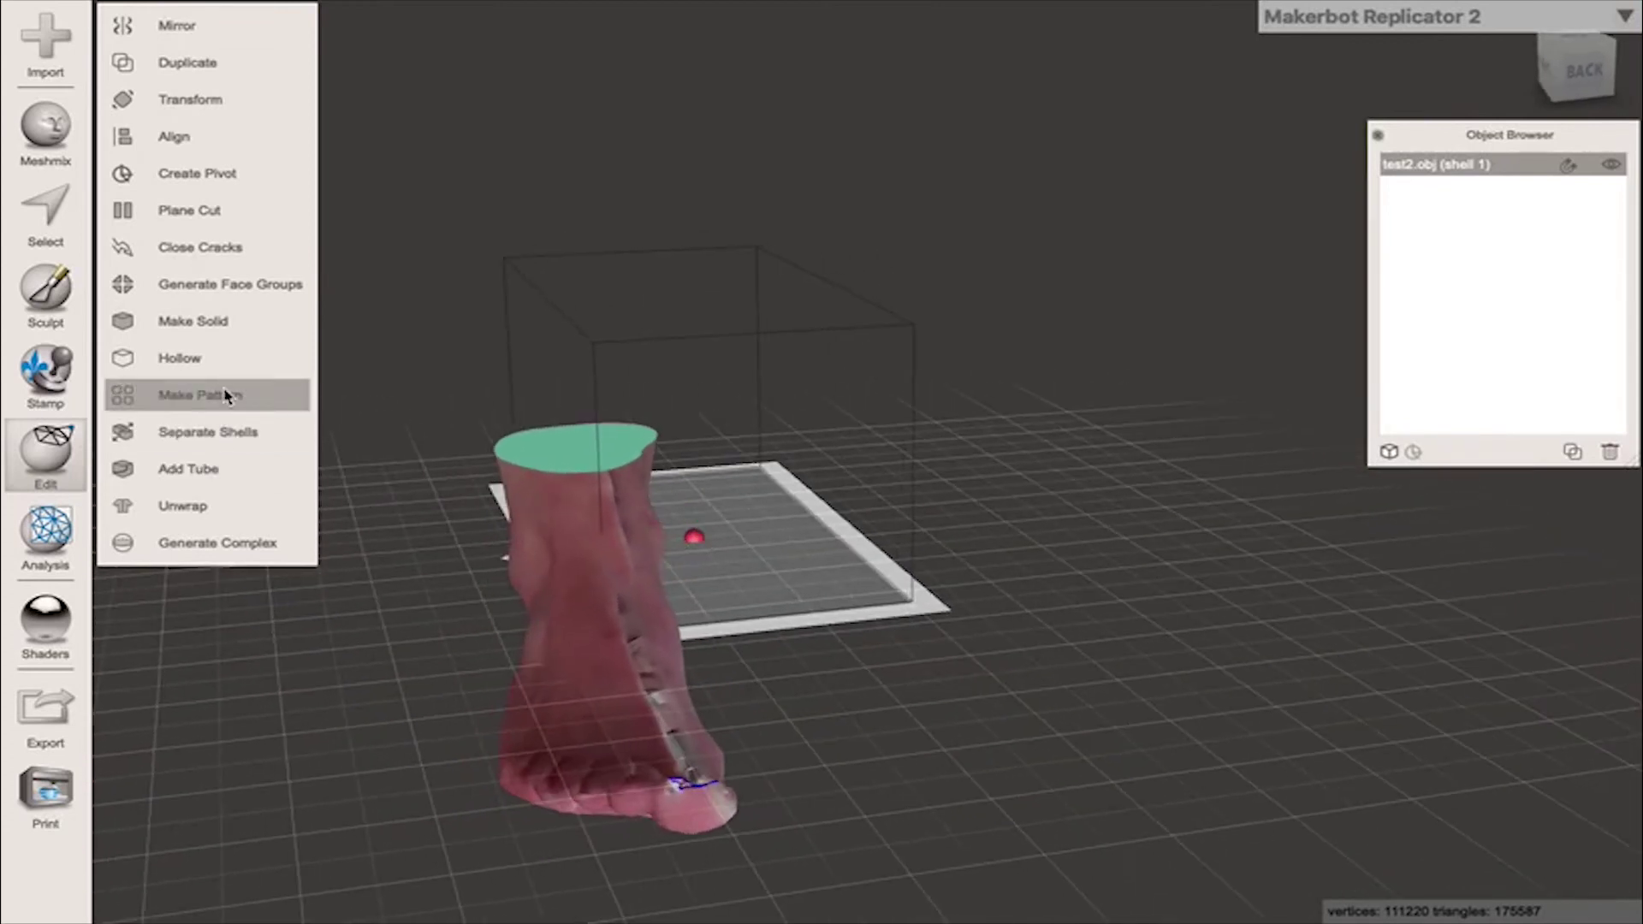
Set Make Solid to Accurate with solid accuracy and mesh density 512, and update the preview
{"action": "left_click", "coordinate": [194, 321]}
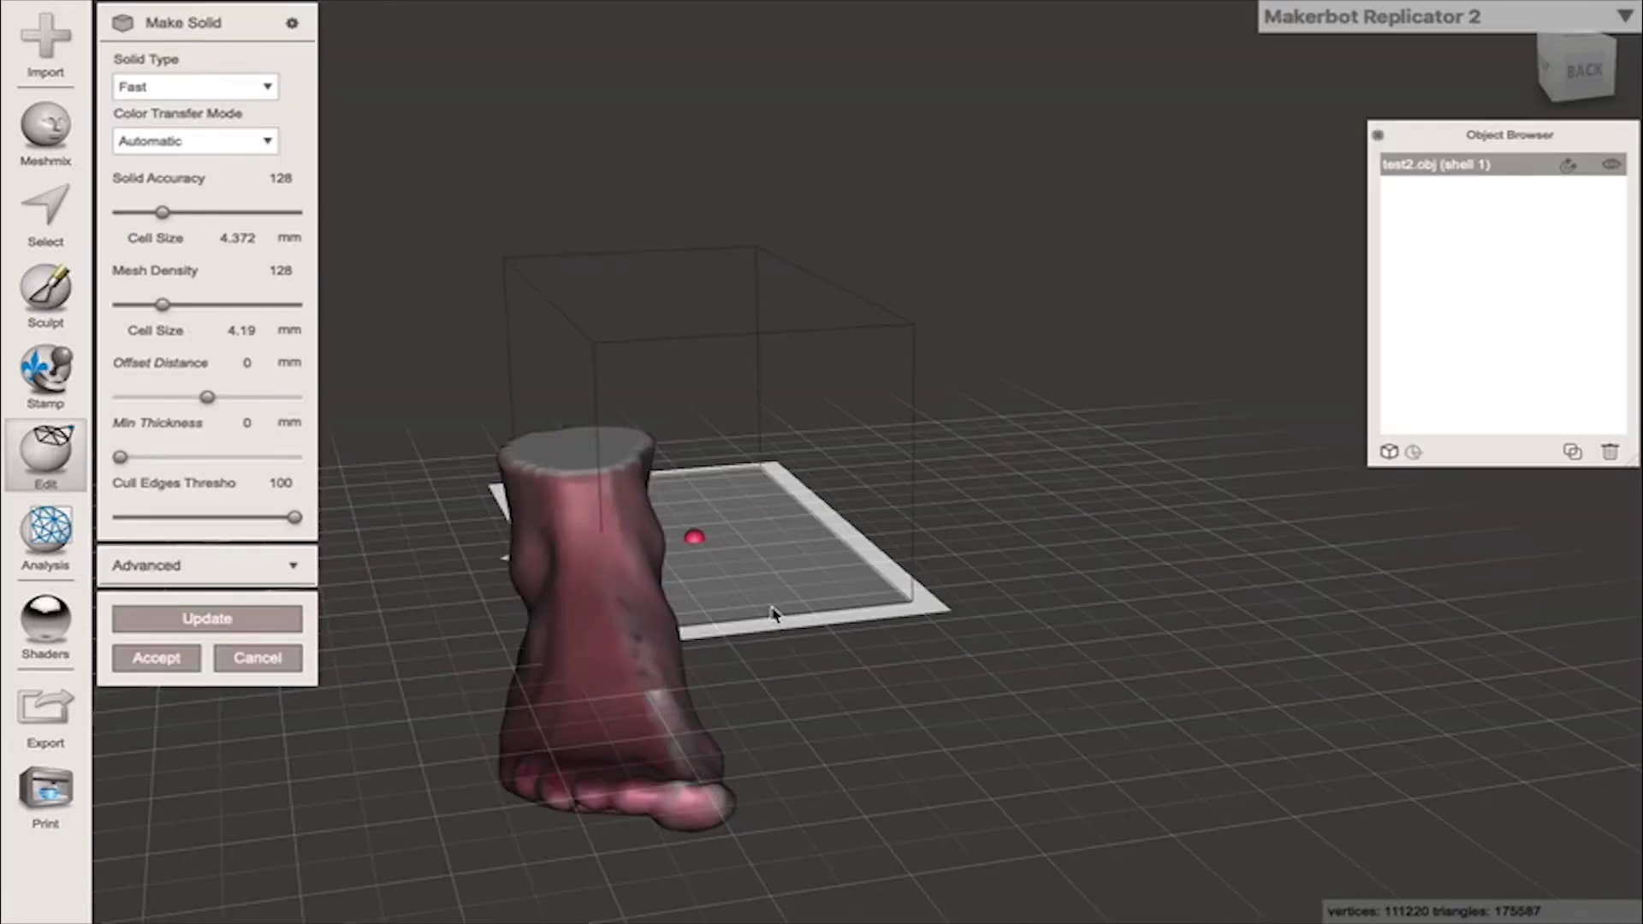
{"action": "right_click_drag", "start_coordinate": [772, 613], "coordinate": [921, 630]}
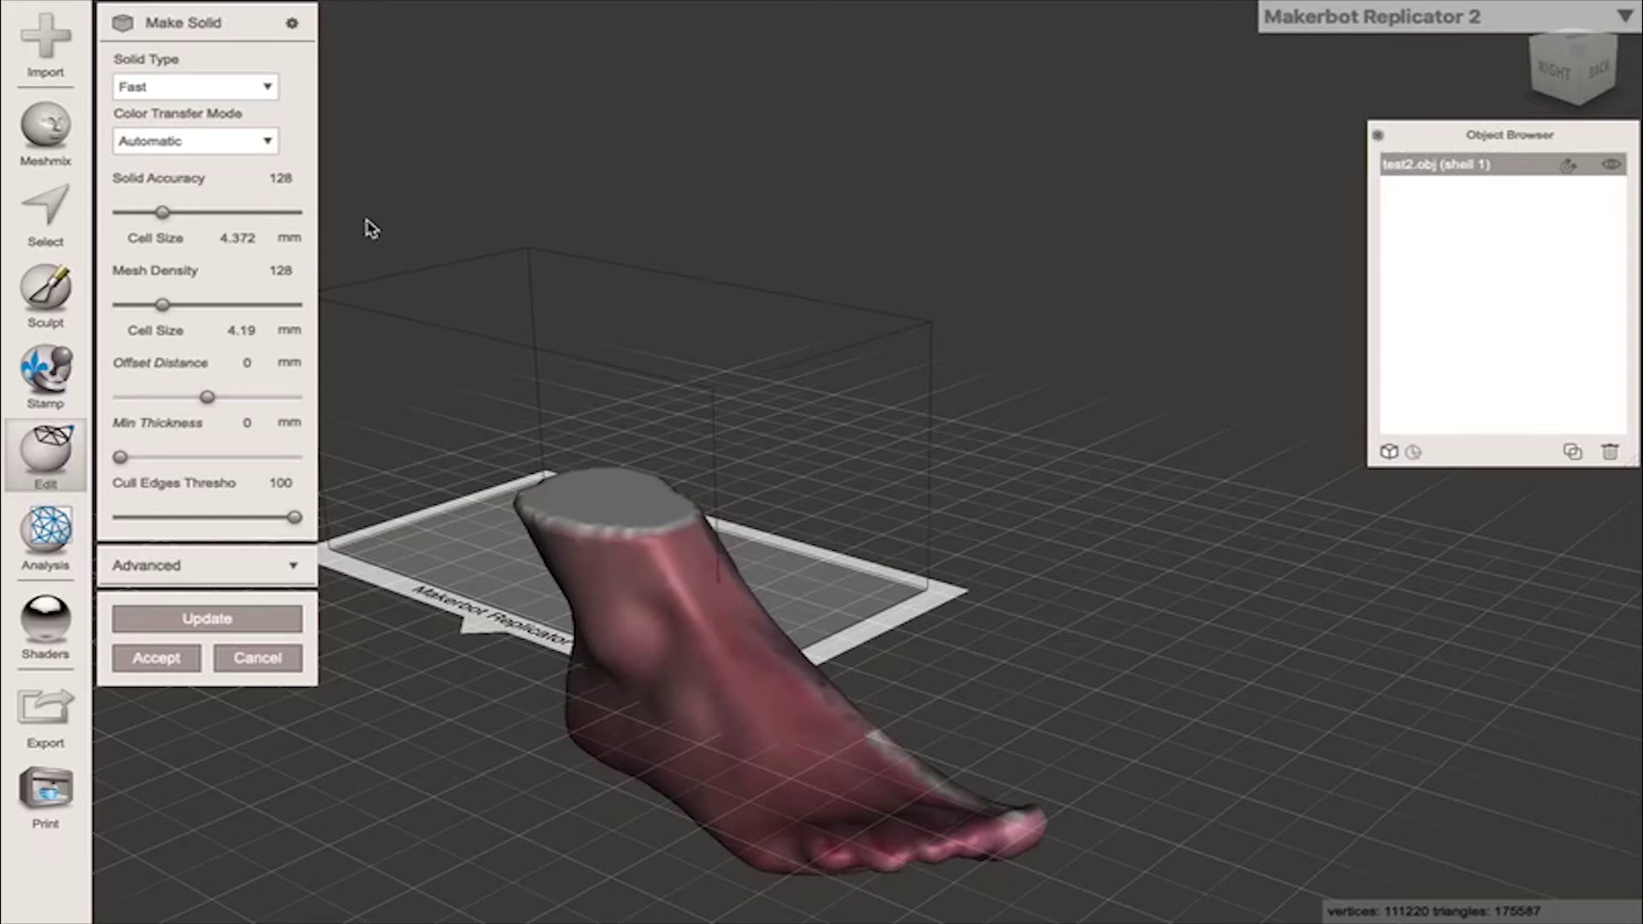
{"action": "left_click", "coordinate": [268, 88]}
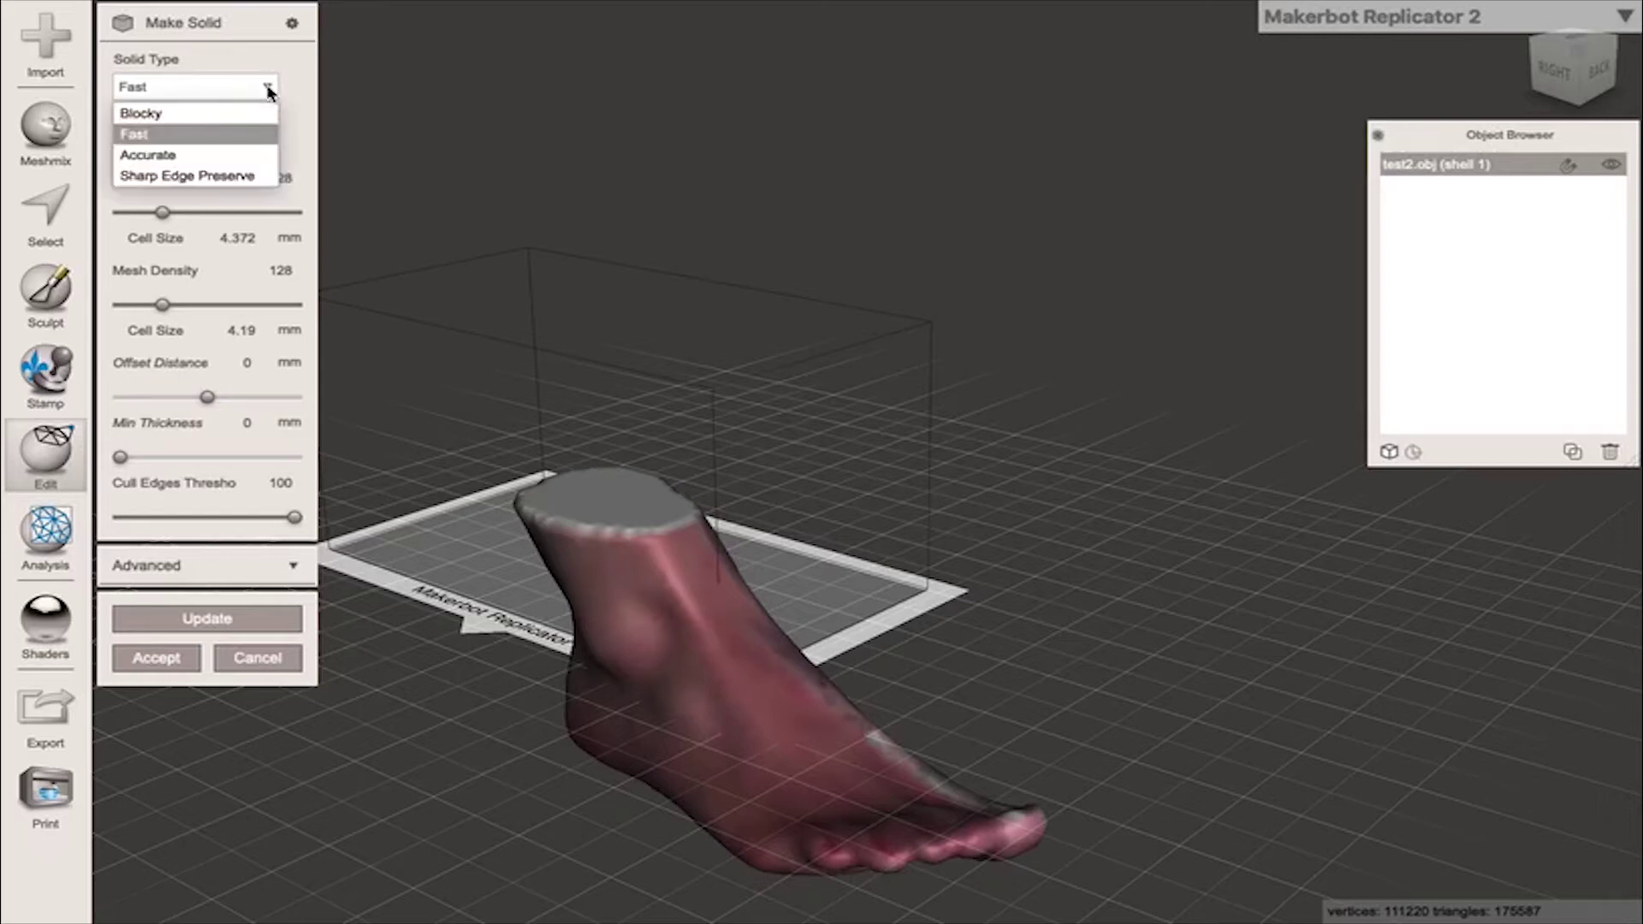
{"action": "left_click", "coordinate": [238, 152]}
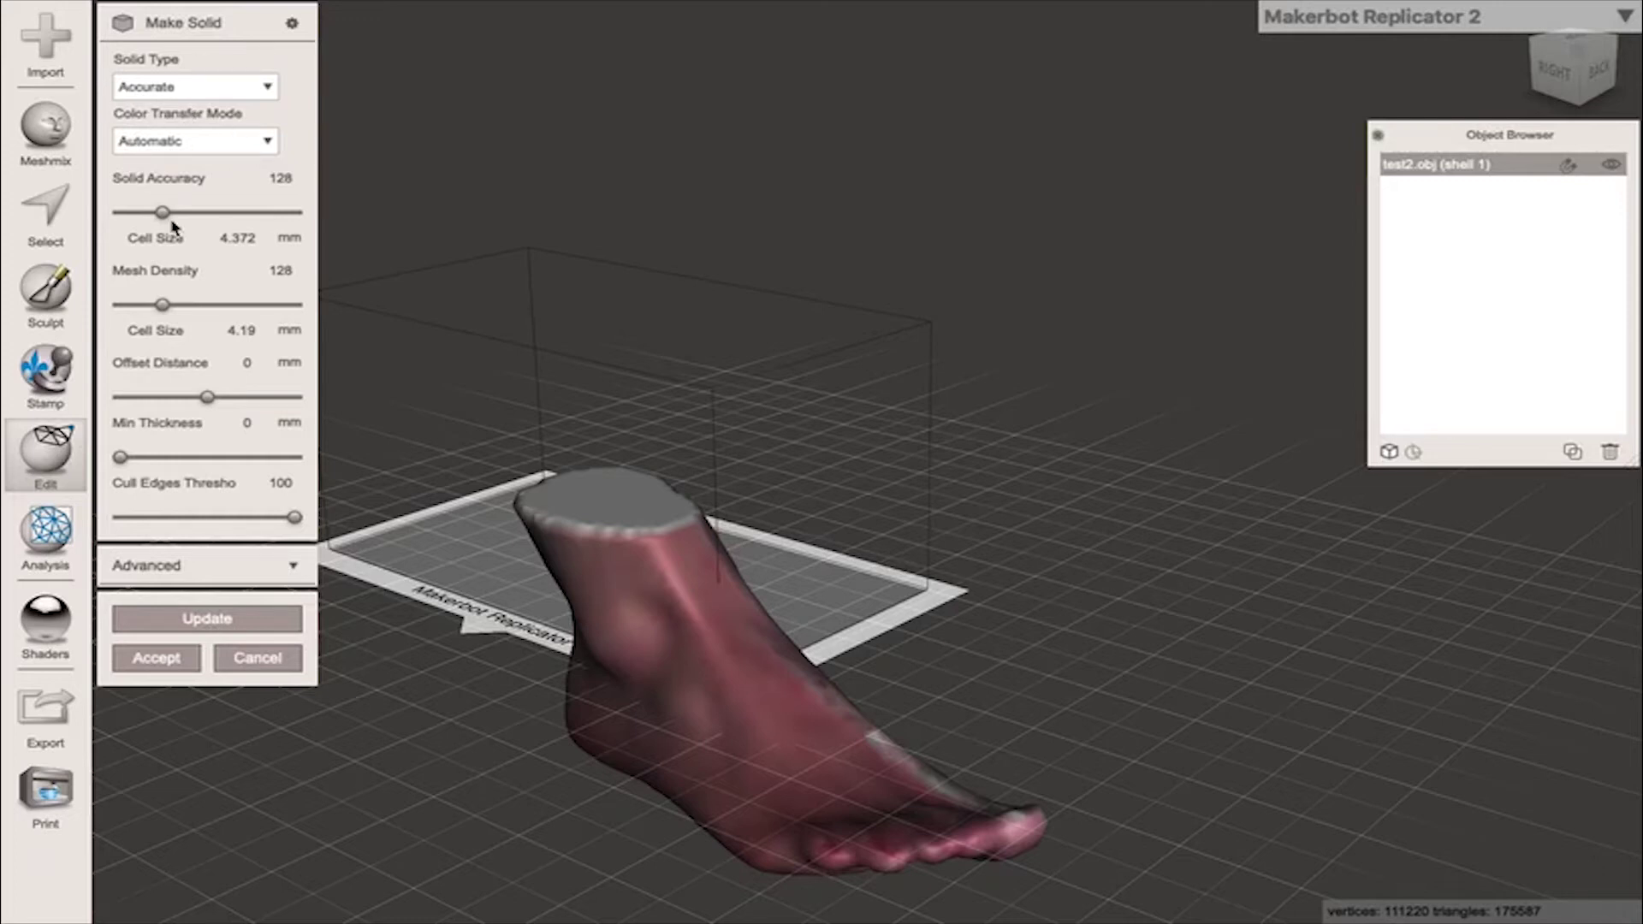
{"action": "left_click_drag", "start_coordinate": [167, 220], "coordinate": [347, 220]}
{"action": "left_click_drag", "start_coordinate": [168, 314], "coordinate": [315, 320]}
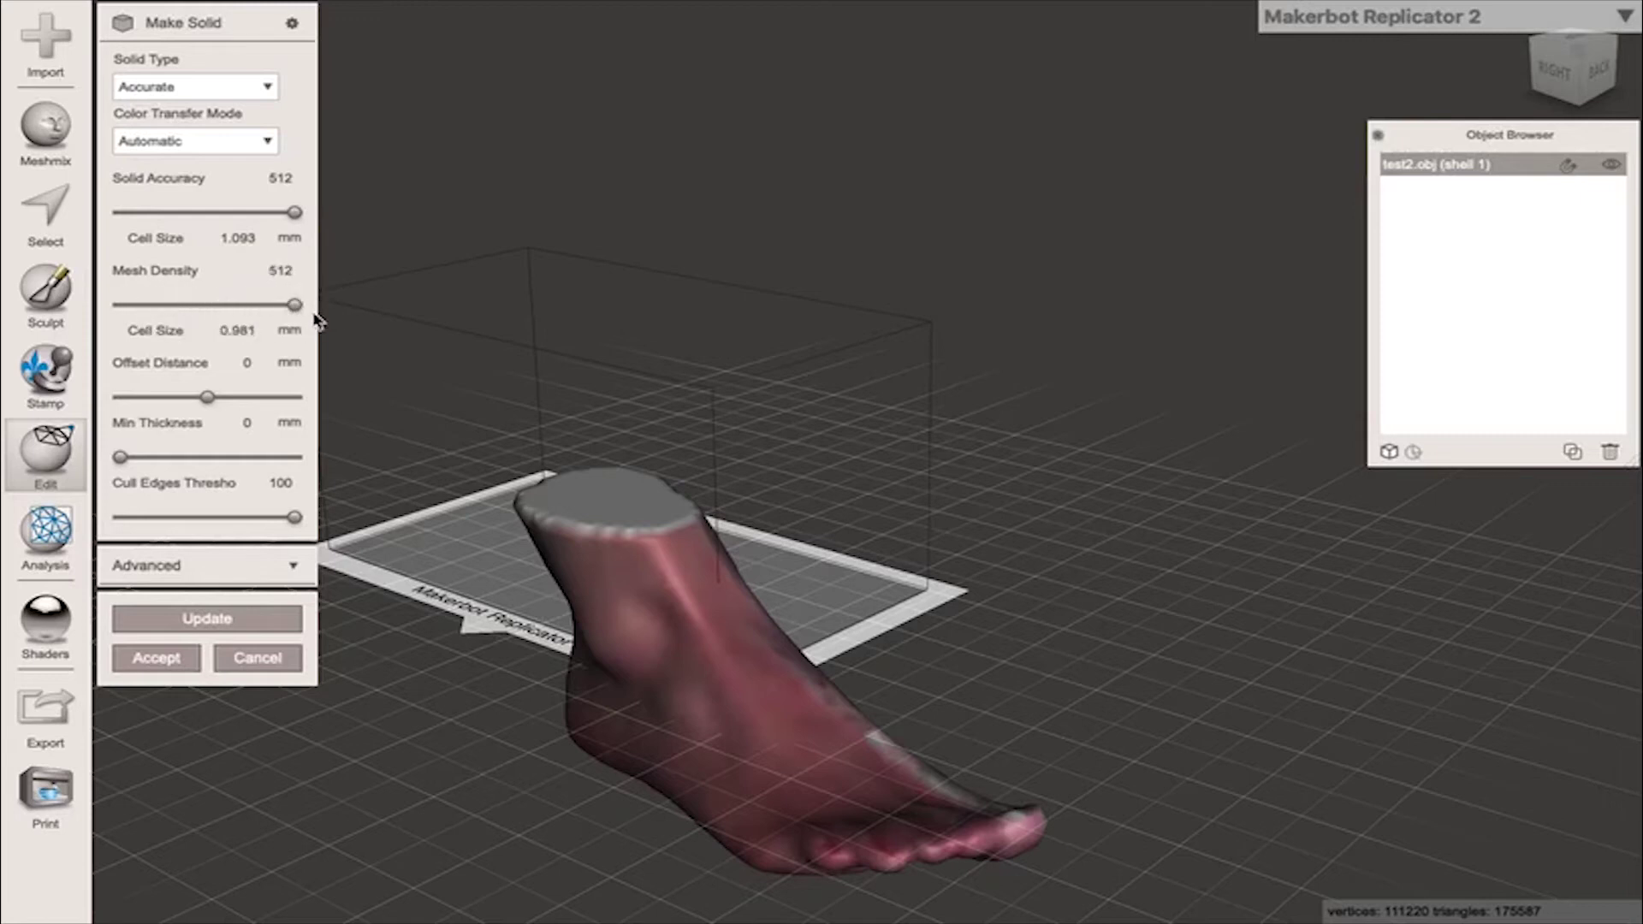
{"action": "left_click", "coordinate": [230, 618]}
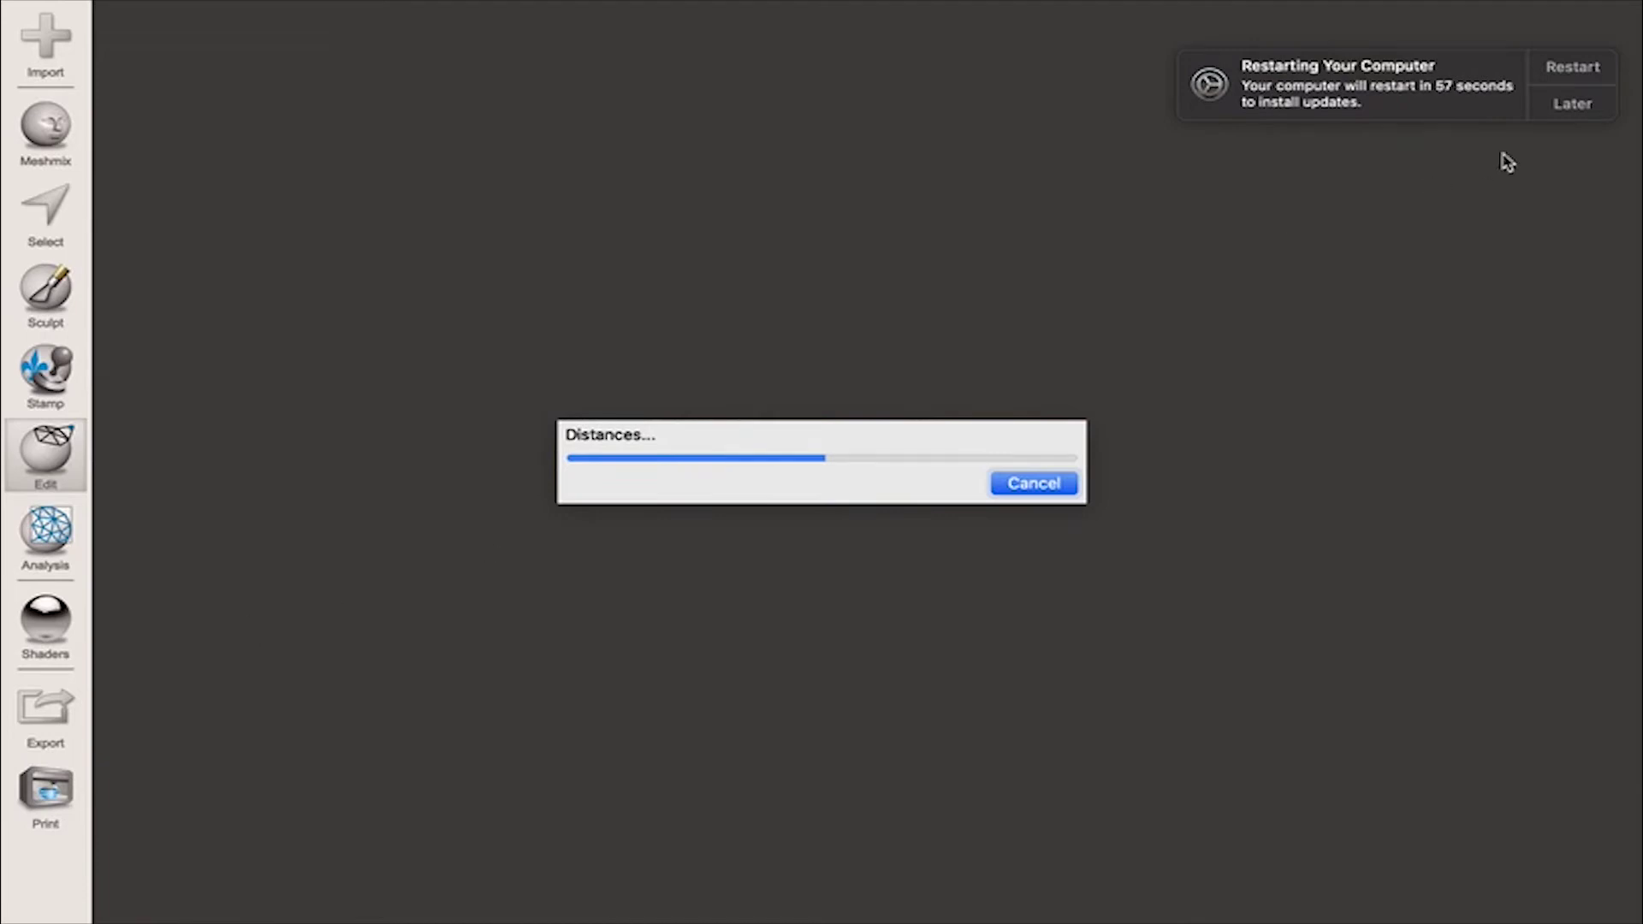
Postpone the system restart by an hour and accept the new solid foot
{"action": "left_click", "coordinate": [1570, 103]}
{"action": "left_click", "coordinate": [1542, 144]}
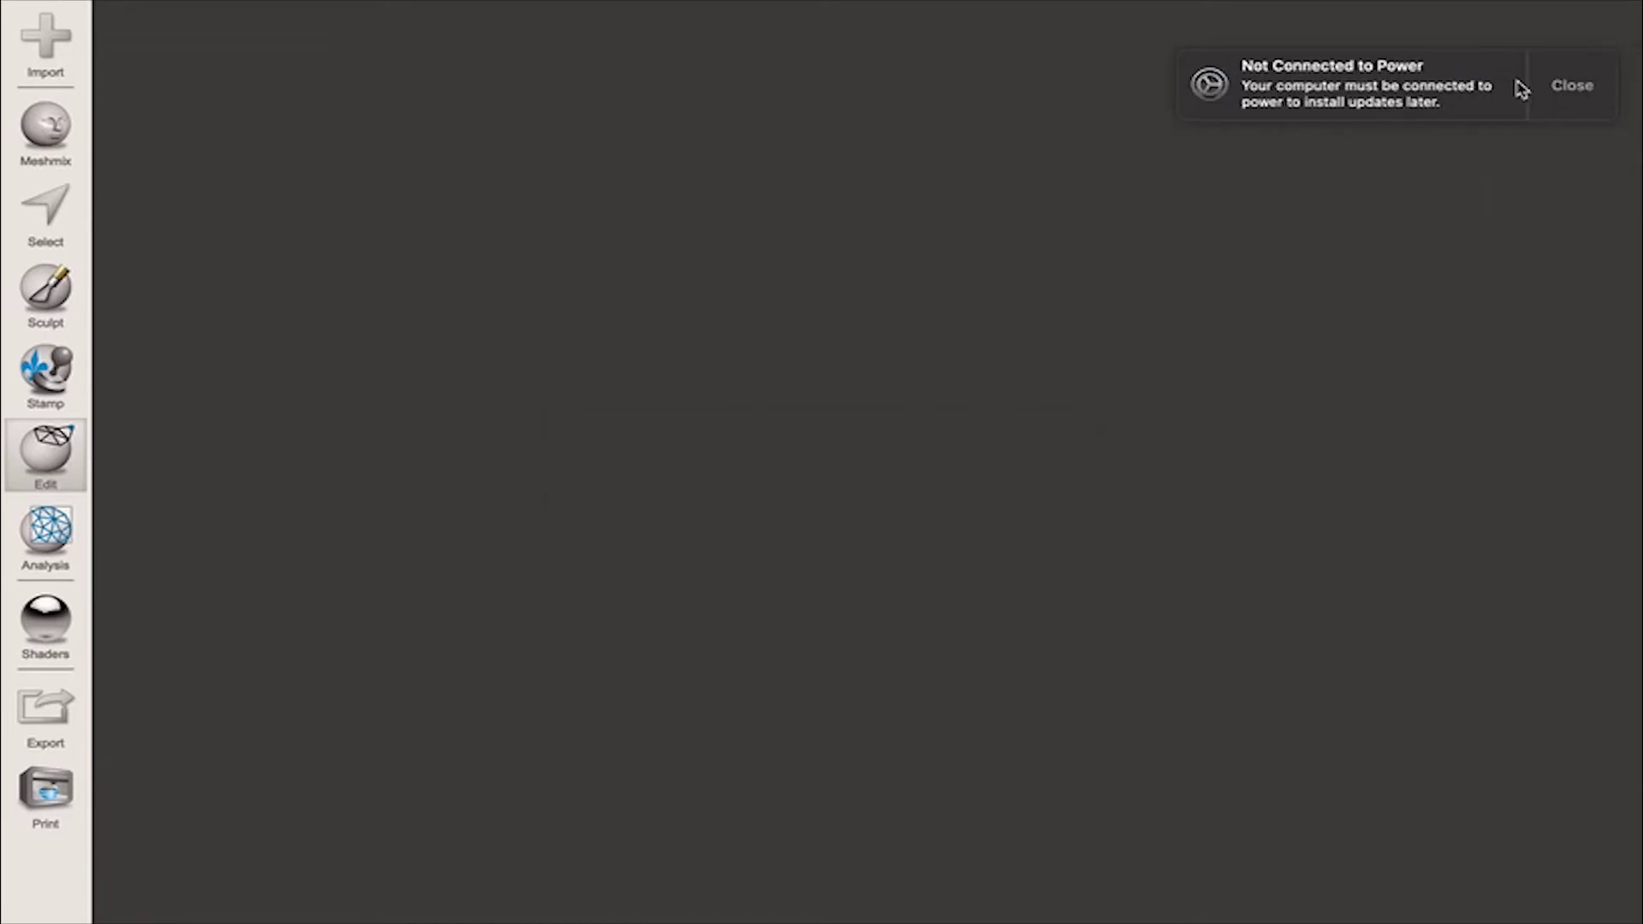
{"action": "left_click", "coordinate": [1571, 86]}
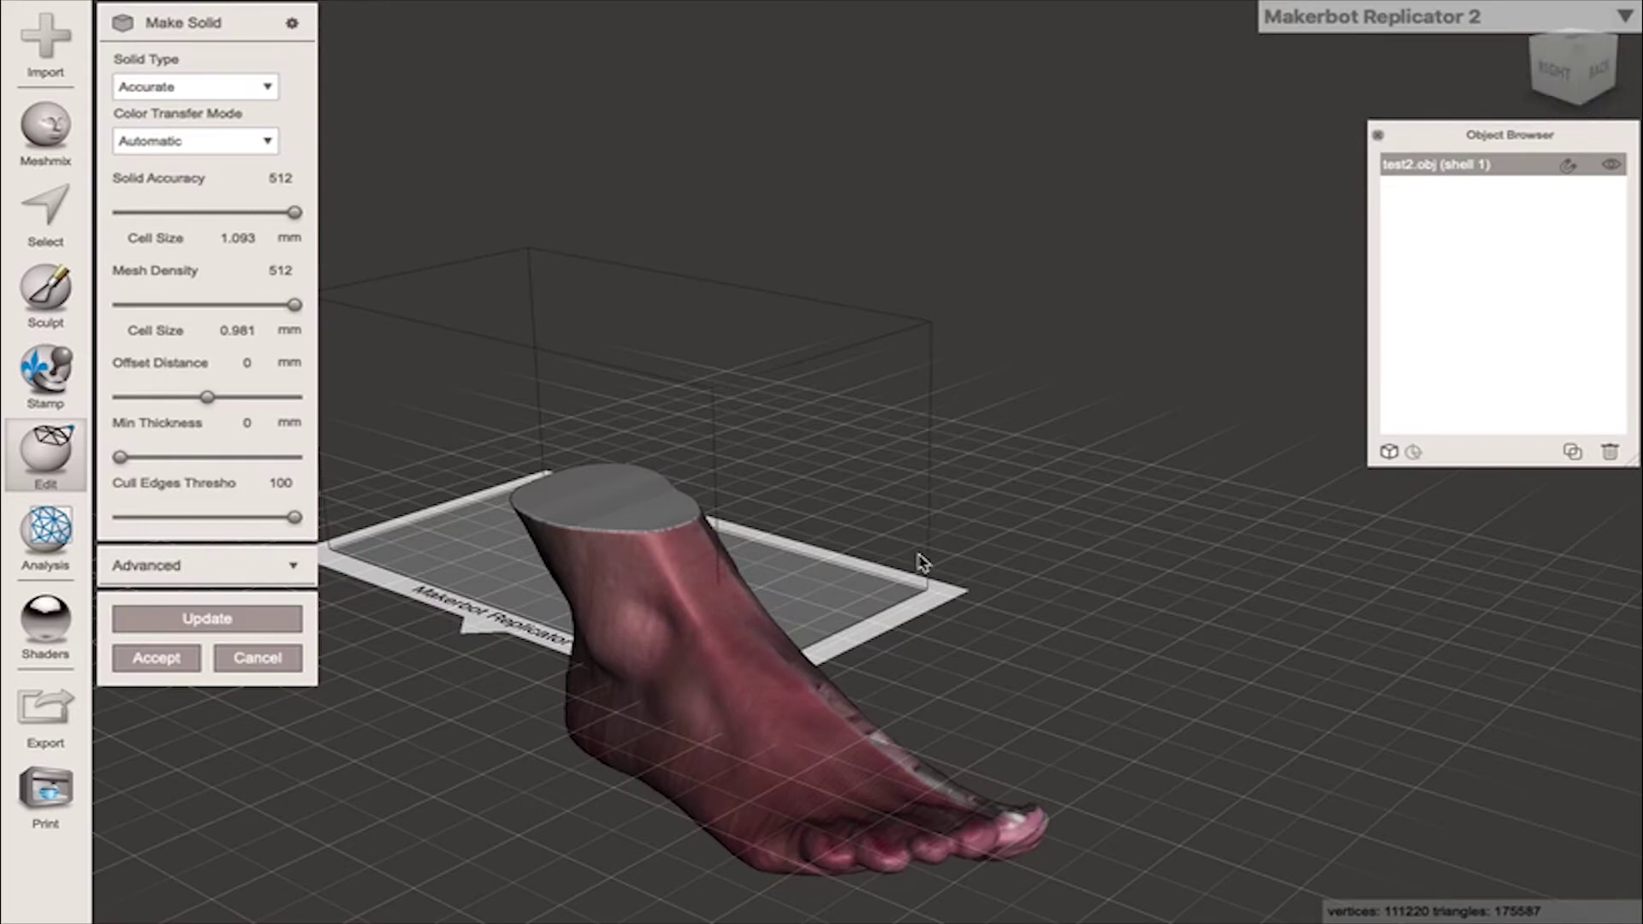
{"action": "middle_click_drag", "start_coordinate": [923, 583], "coordinate": [752, 305]}
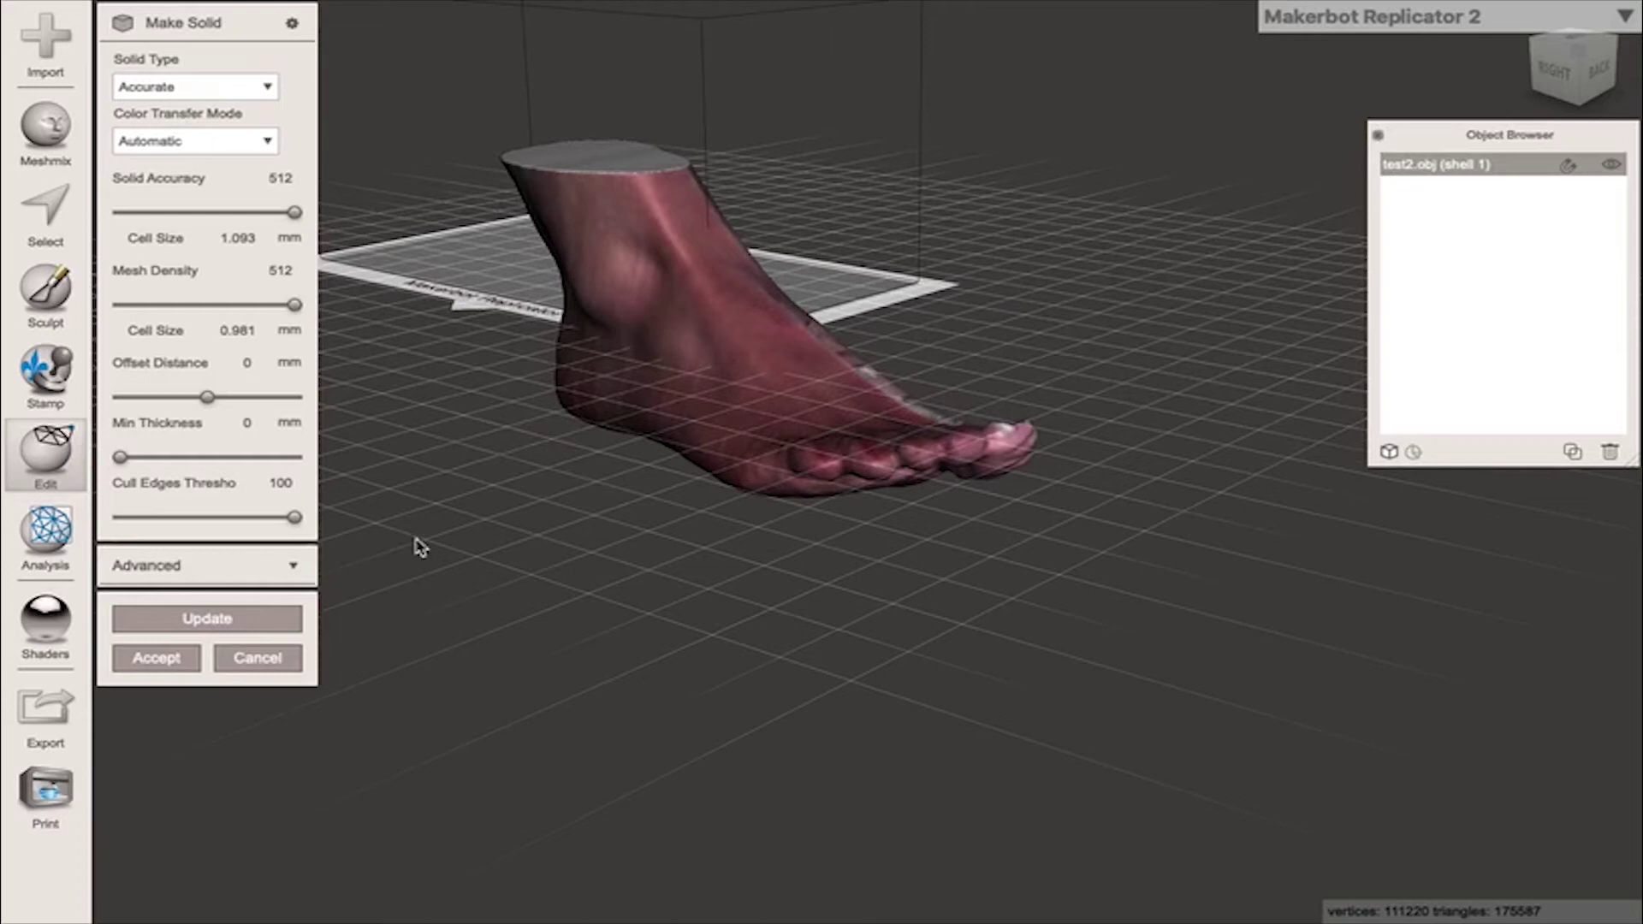
{"action": "left_click", "coordinate": [155, 658]}
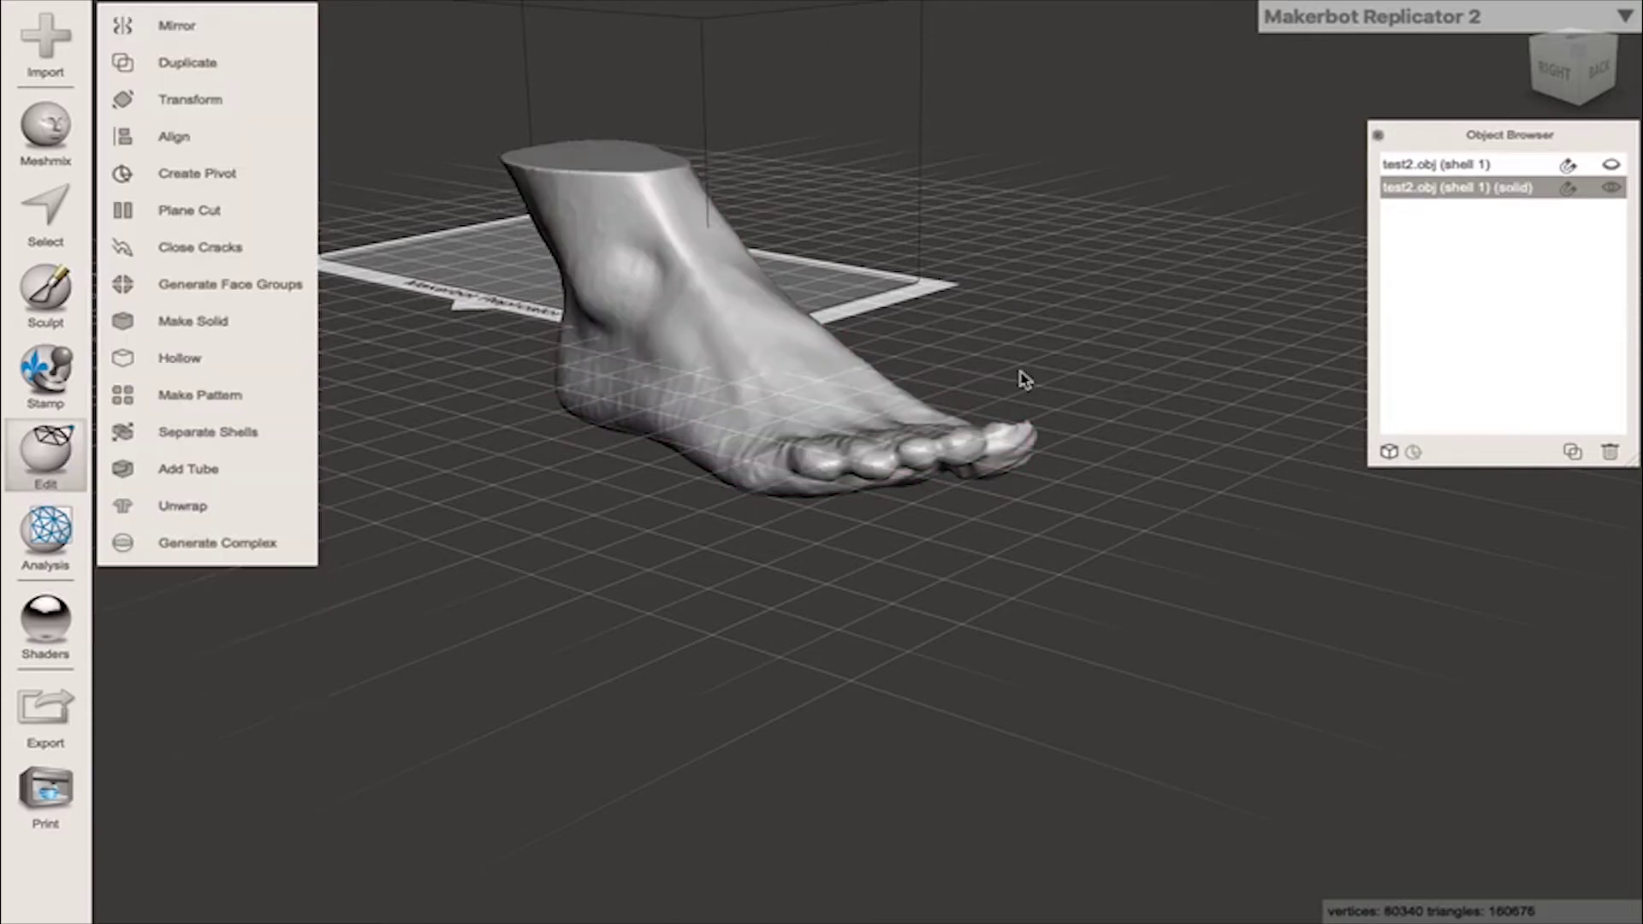
Move the solid foot up 100.36 mm along Y with the Transform gizmo
{"action": "right_click_drag", "start_coordinate": [1025, 377], "coordinate": [1033, 492]}
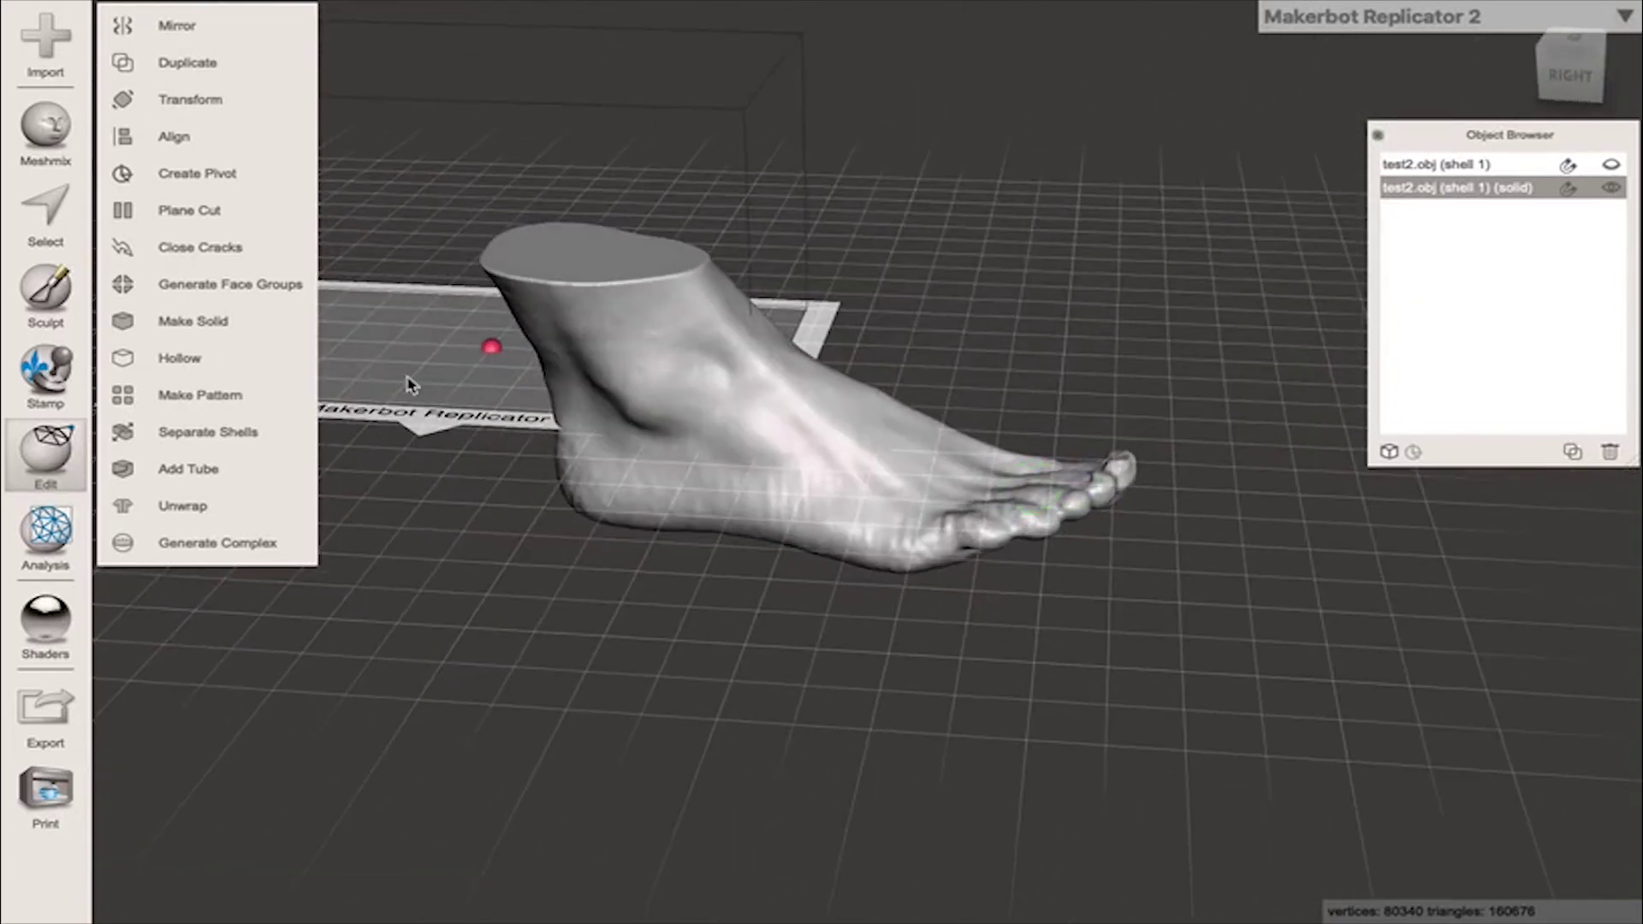
{"action": "left_click", "coordinate": [182, 100]}
{"action": "left_click_drag", "start_coordinate": [811, 384], "coordinate": [810, 184]}
{"action": "right_click_drag", "start_coordinate": [985, 464], "coordinate": [880, 308]}
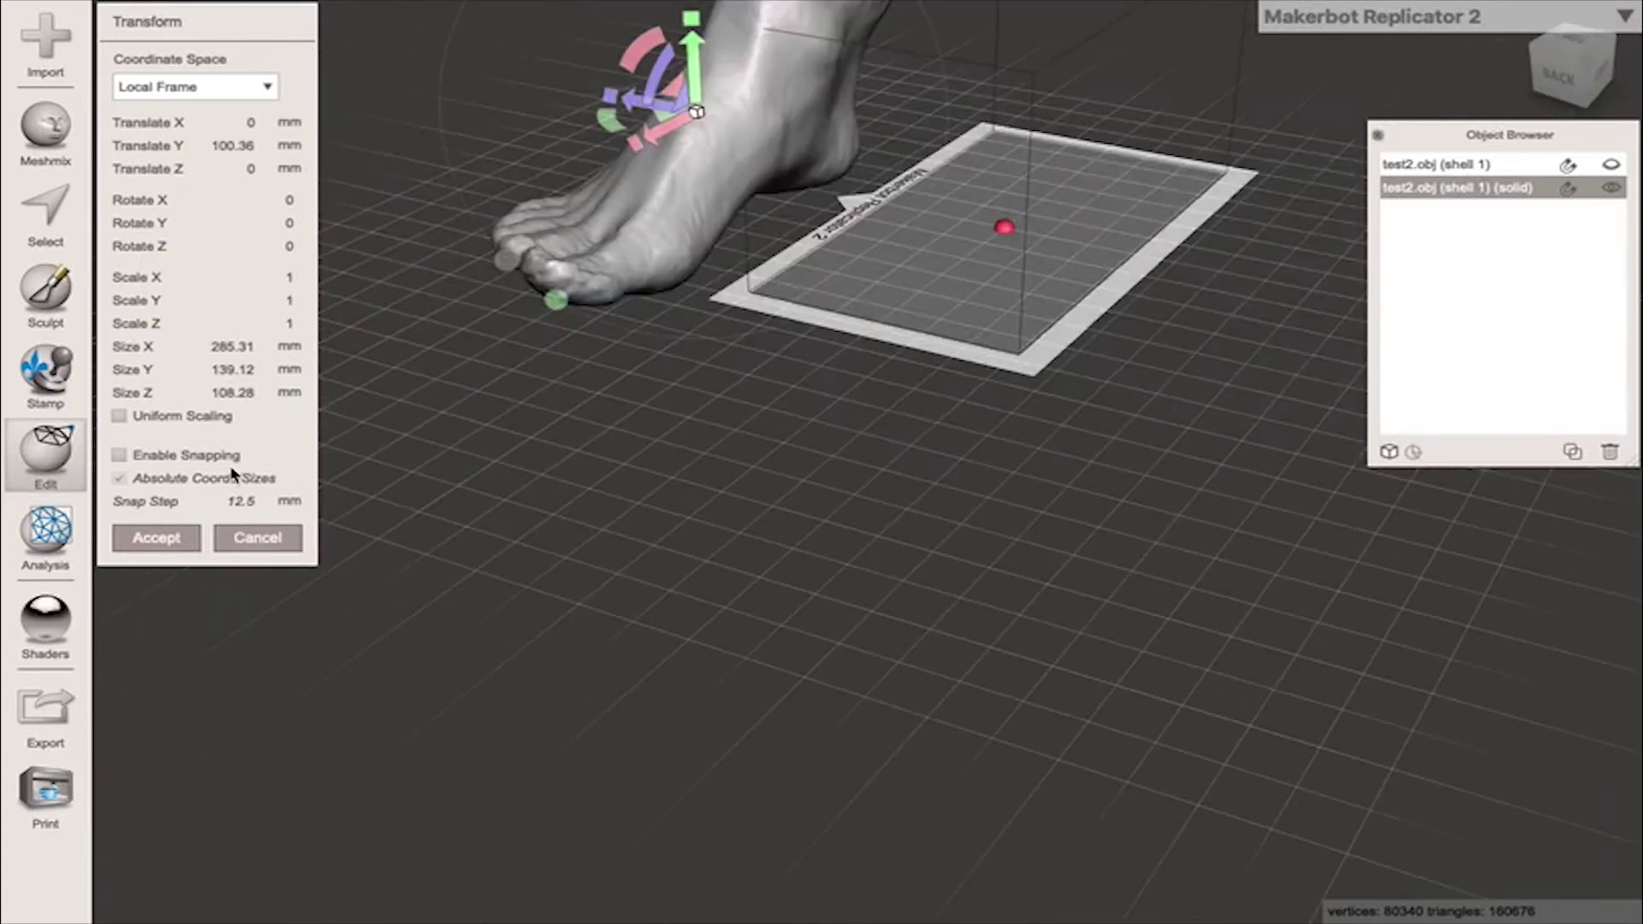
Accept the move, look over the raised foot, and open the Sculpt panel
{"action": "left_click", "coordinate": [193, 534]}
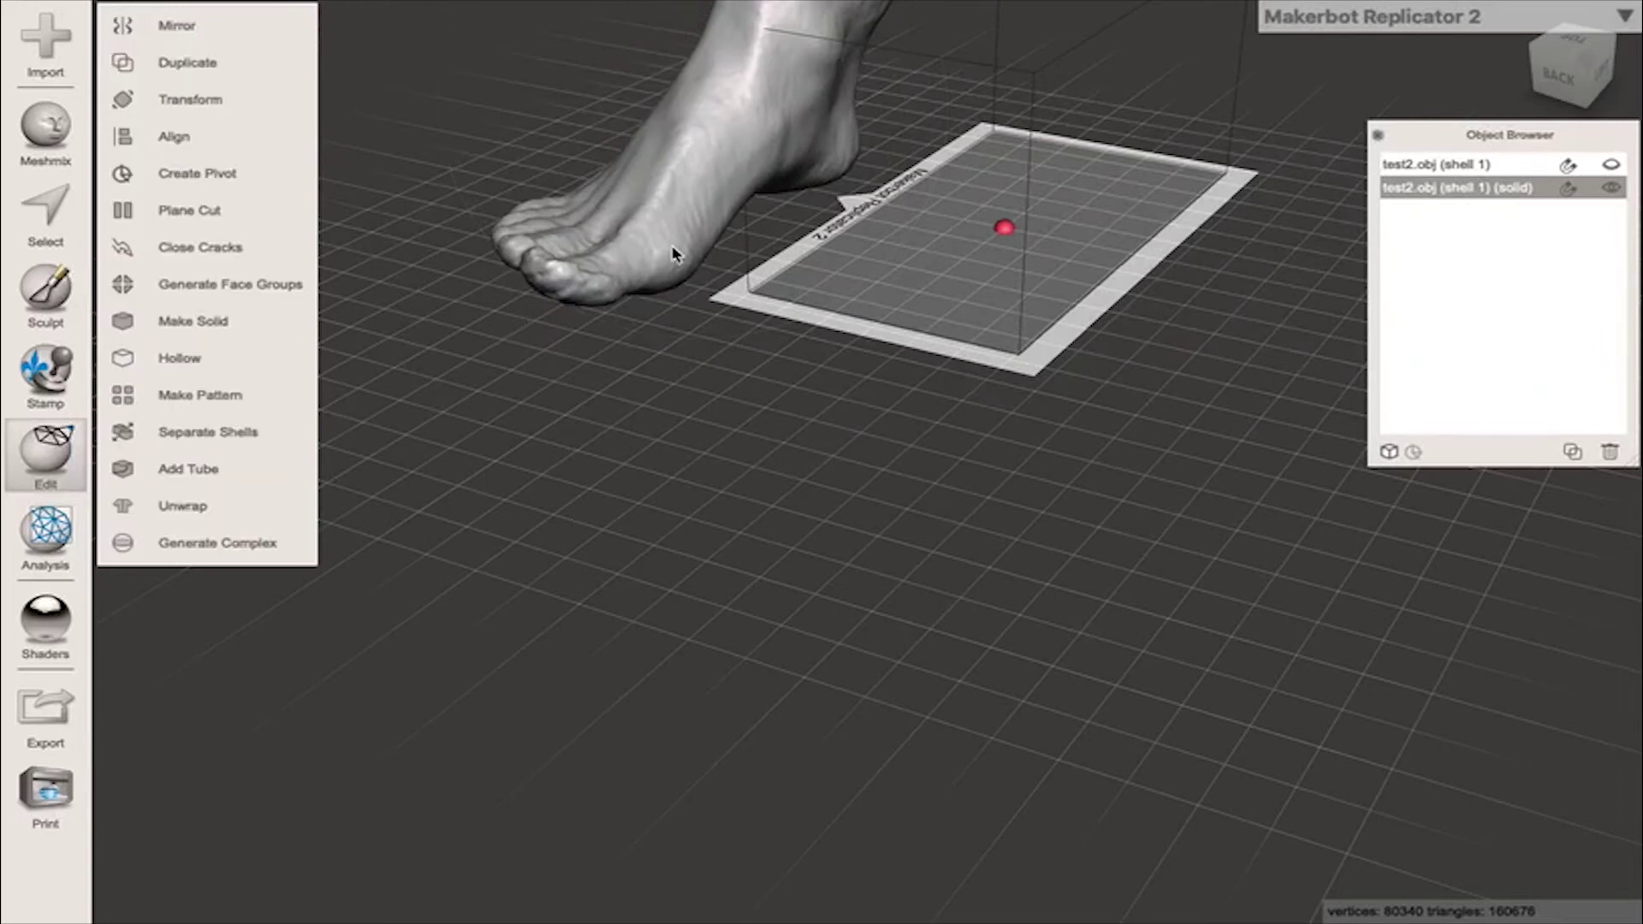
{"action": "right_click_drag", "start_coordinate": [673, 254], "coordinate": [623, 433]}
{"action": "scroll", "coordinate": [652, 395], "scroll_direction": "up", "scroll_amount": 3}
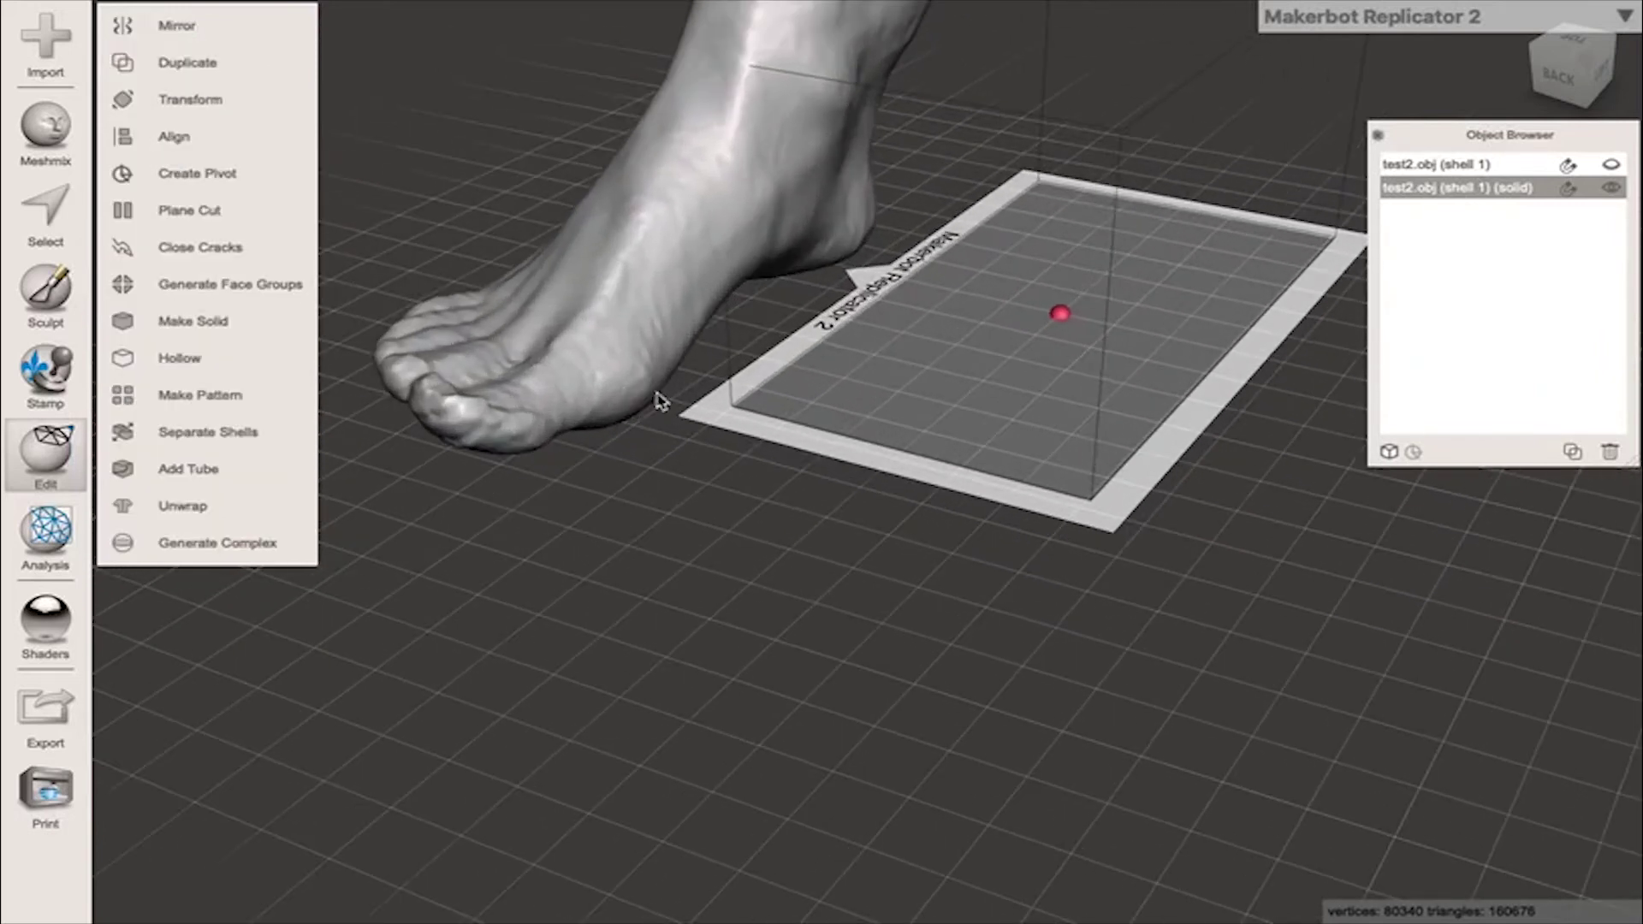
{"action": "scroll", "coordinate": [637, 376], "scroll_direction": "down", "scroll_amount": 1}
{"action": "middle_click_drag", "start_coordinate": [634, 366], "coordinate": [886, 484]}
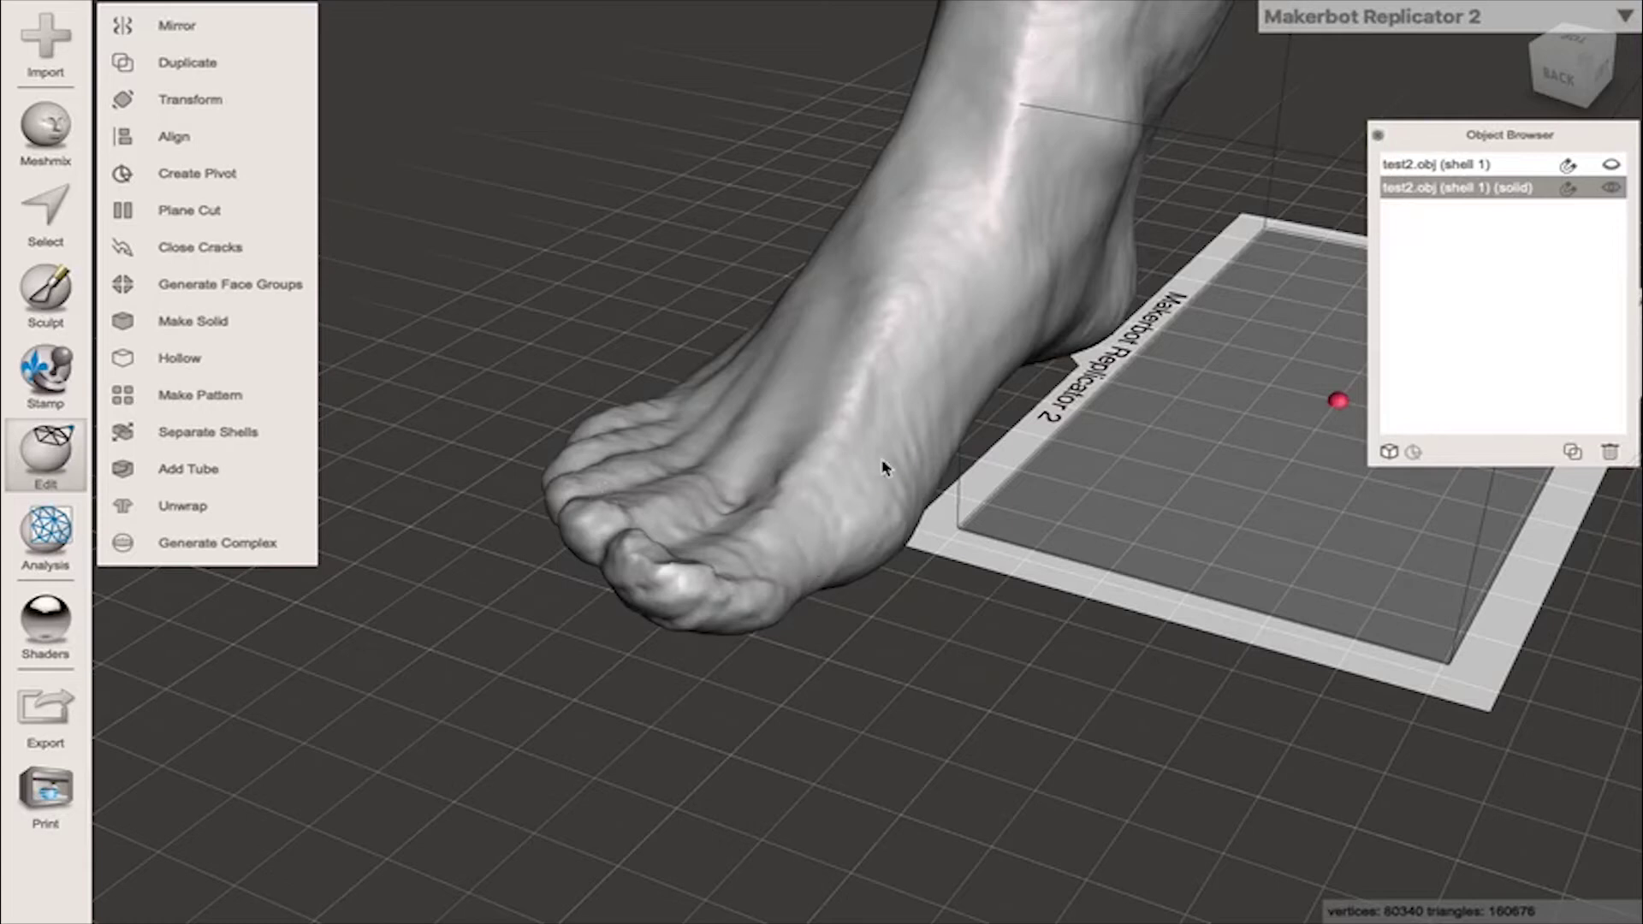
{"action": "right_click_drag", "start_coordinate": [884, 466], "coordinate": [541, 484]}
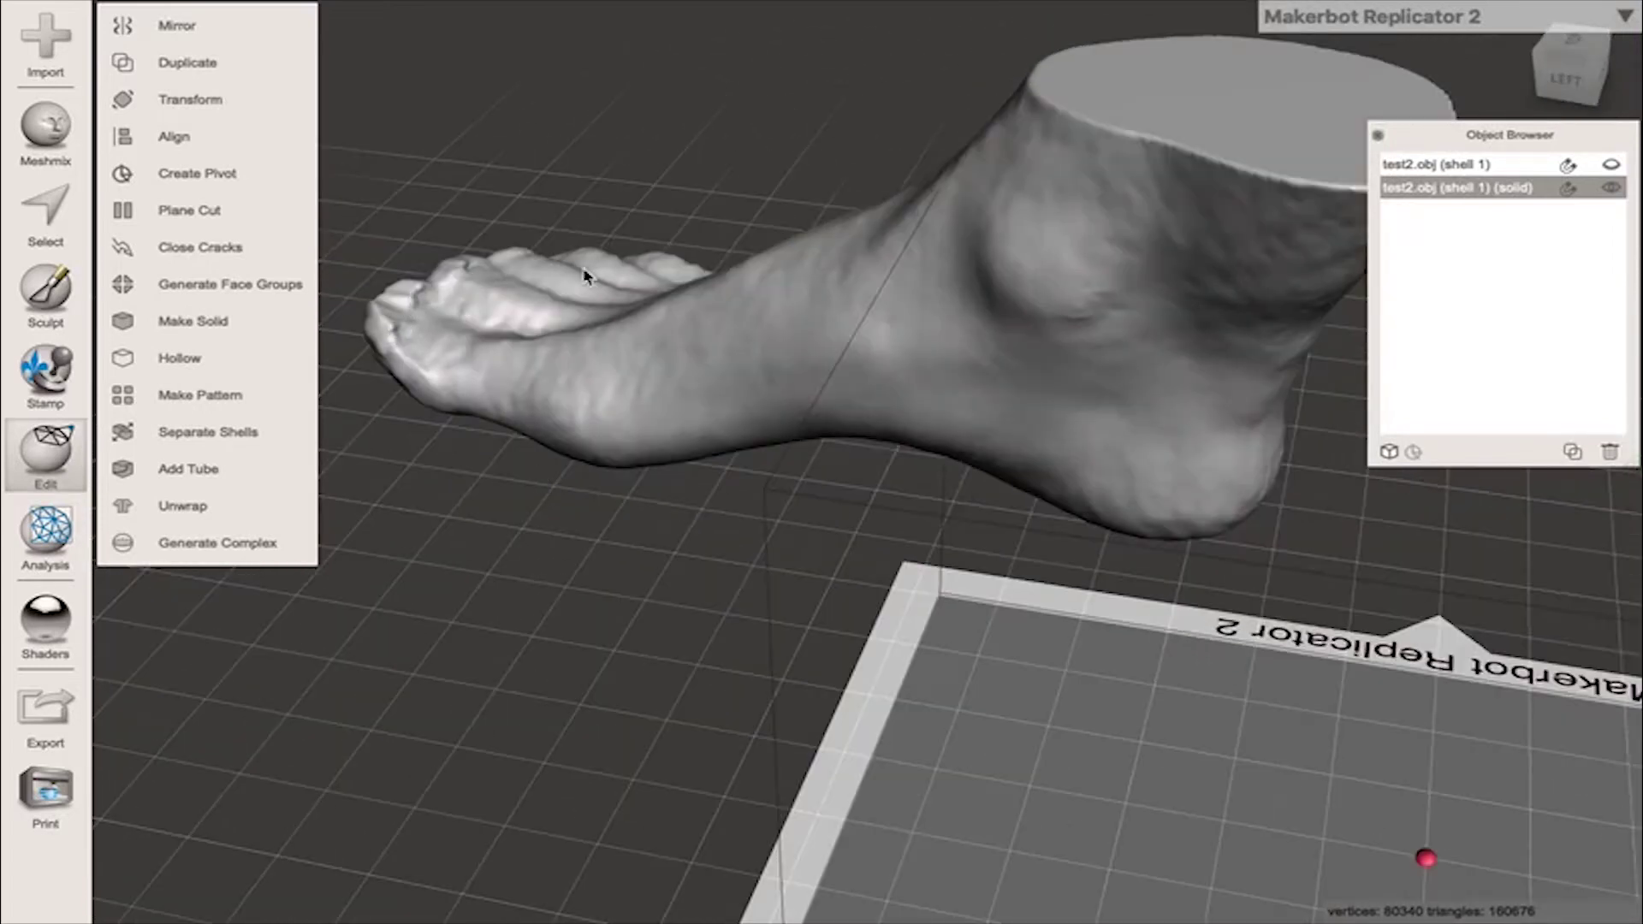
{"action": "right_click_drag", "start_coordinate": [396, 368], "coordinate": [933, 314]}
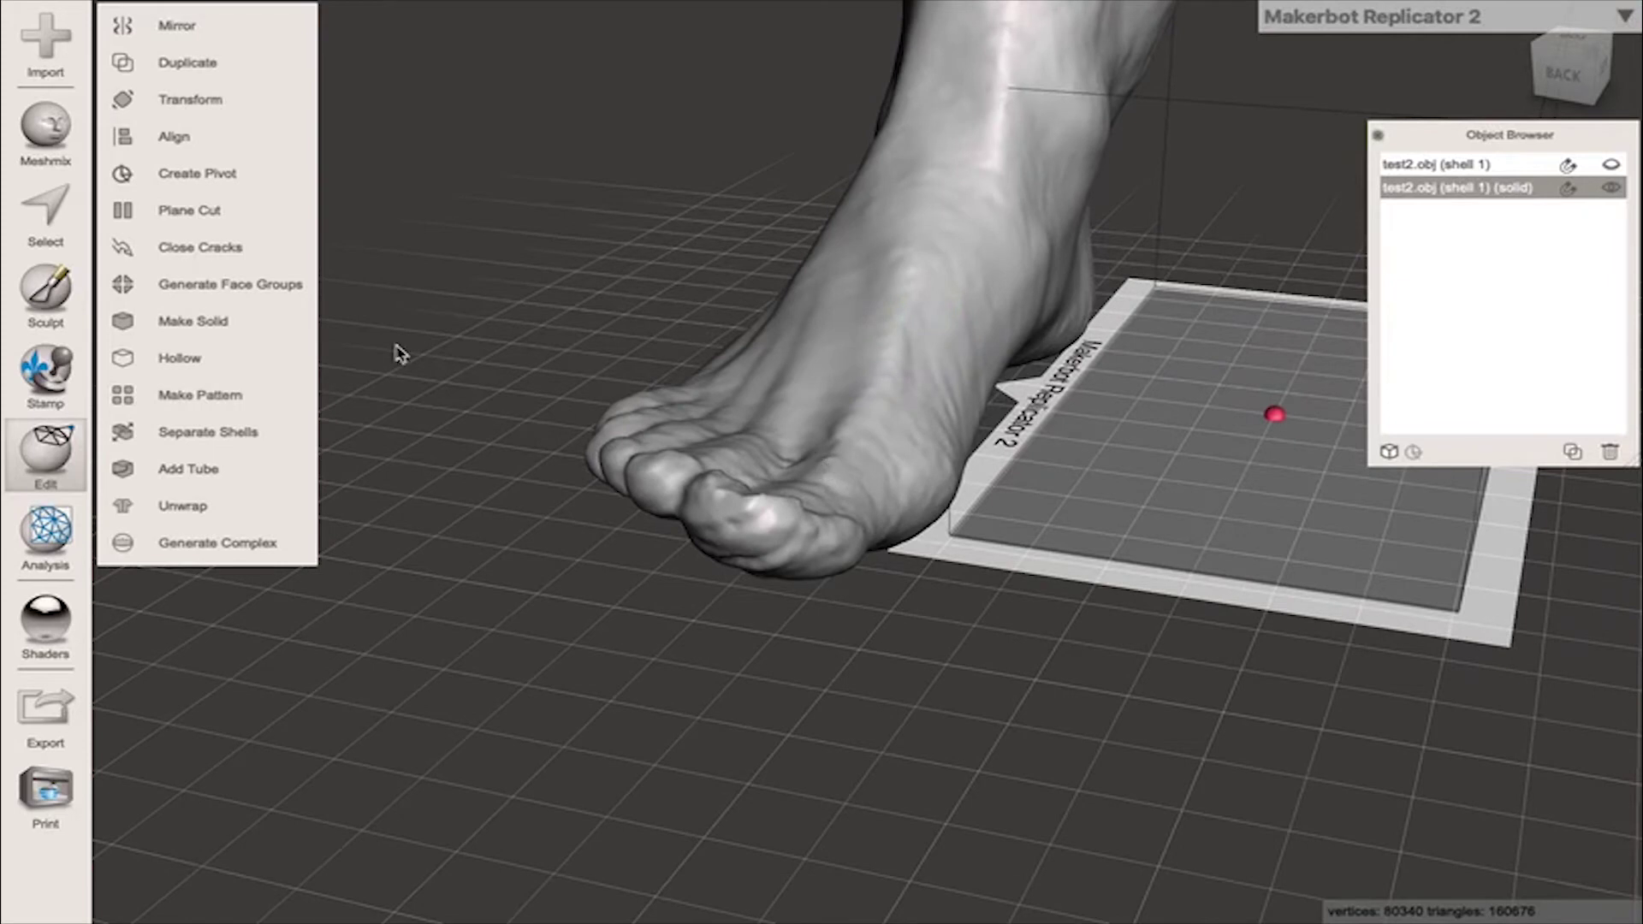
{"action": "left_click", "coordinate": [50, 280]}
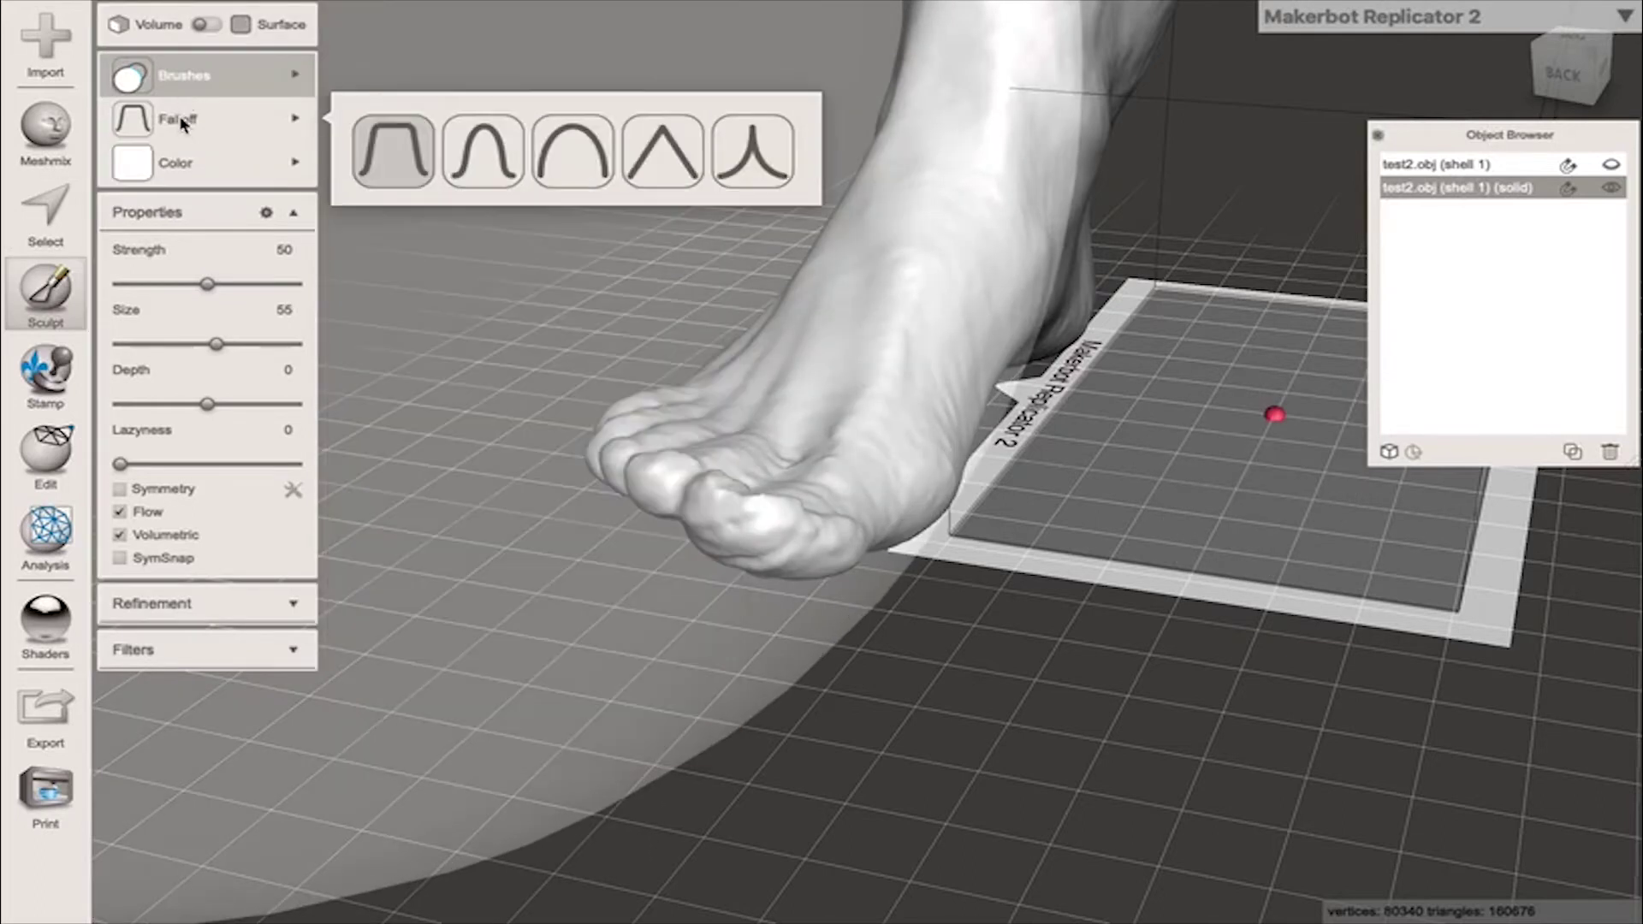
Pick the BubbleSmooth brush and set size 20 and strength about 83
{"action": "mouse_move", "coordinate": [202, 76]}
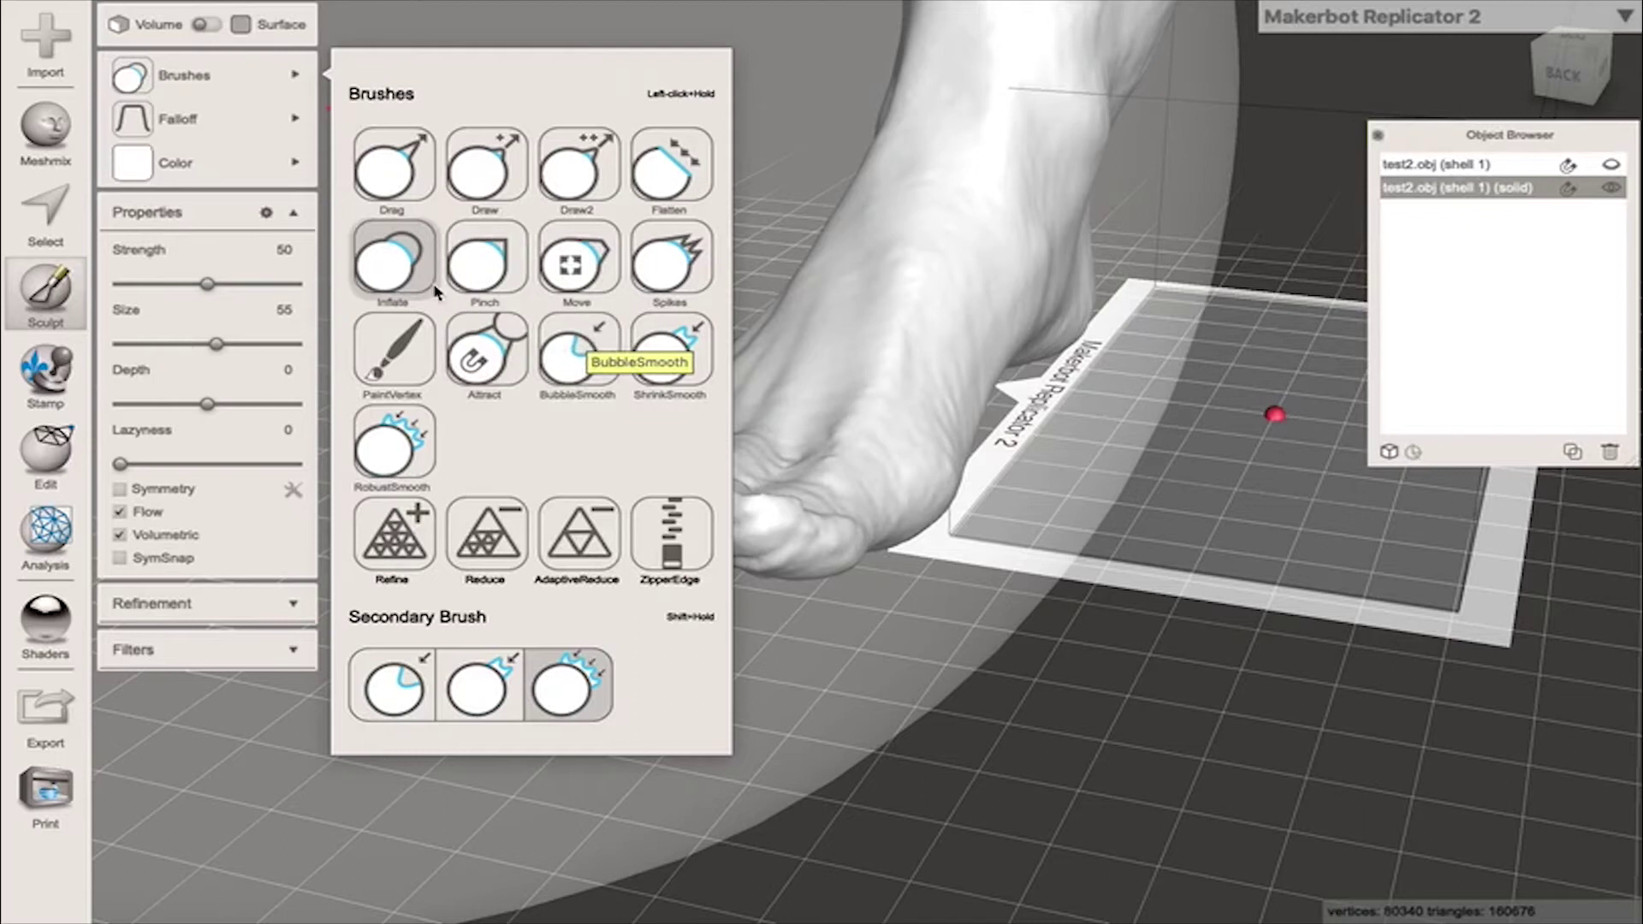
{"action": "left_click", "coordinate": [578, 358]}
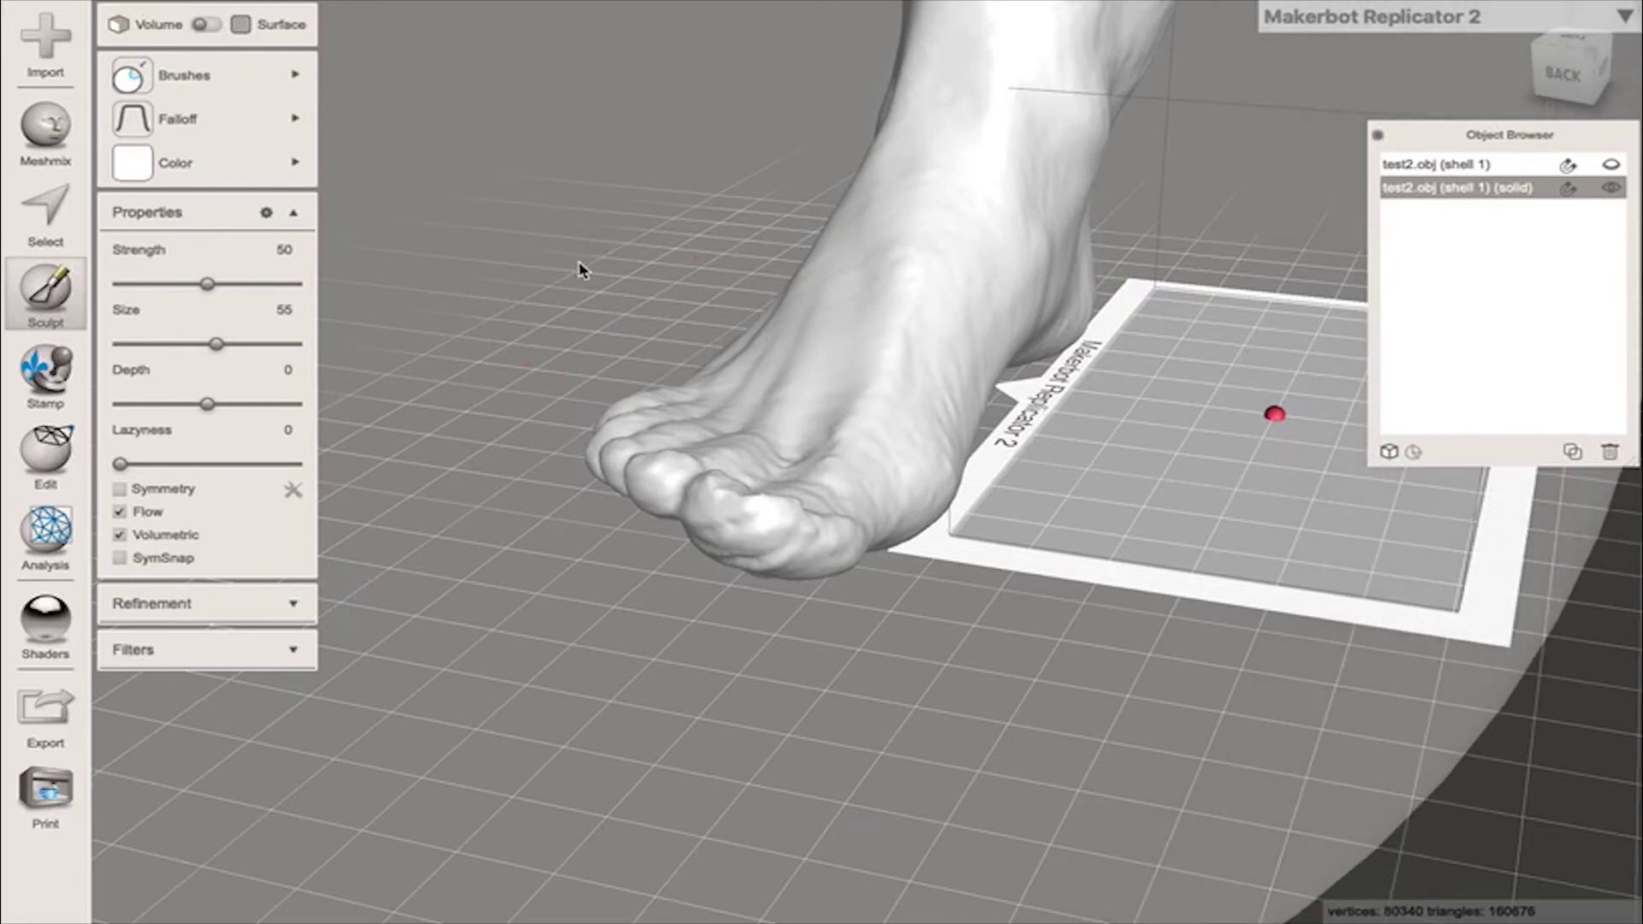
{"action": "left_click", "coordinate": [154, 345]}
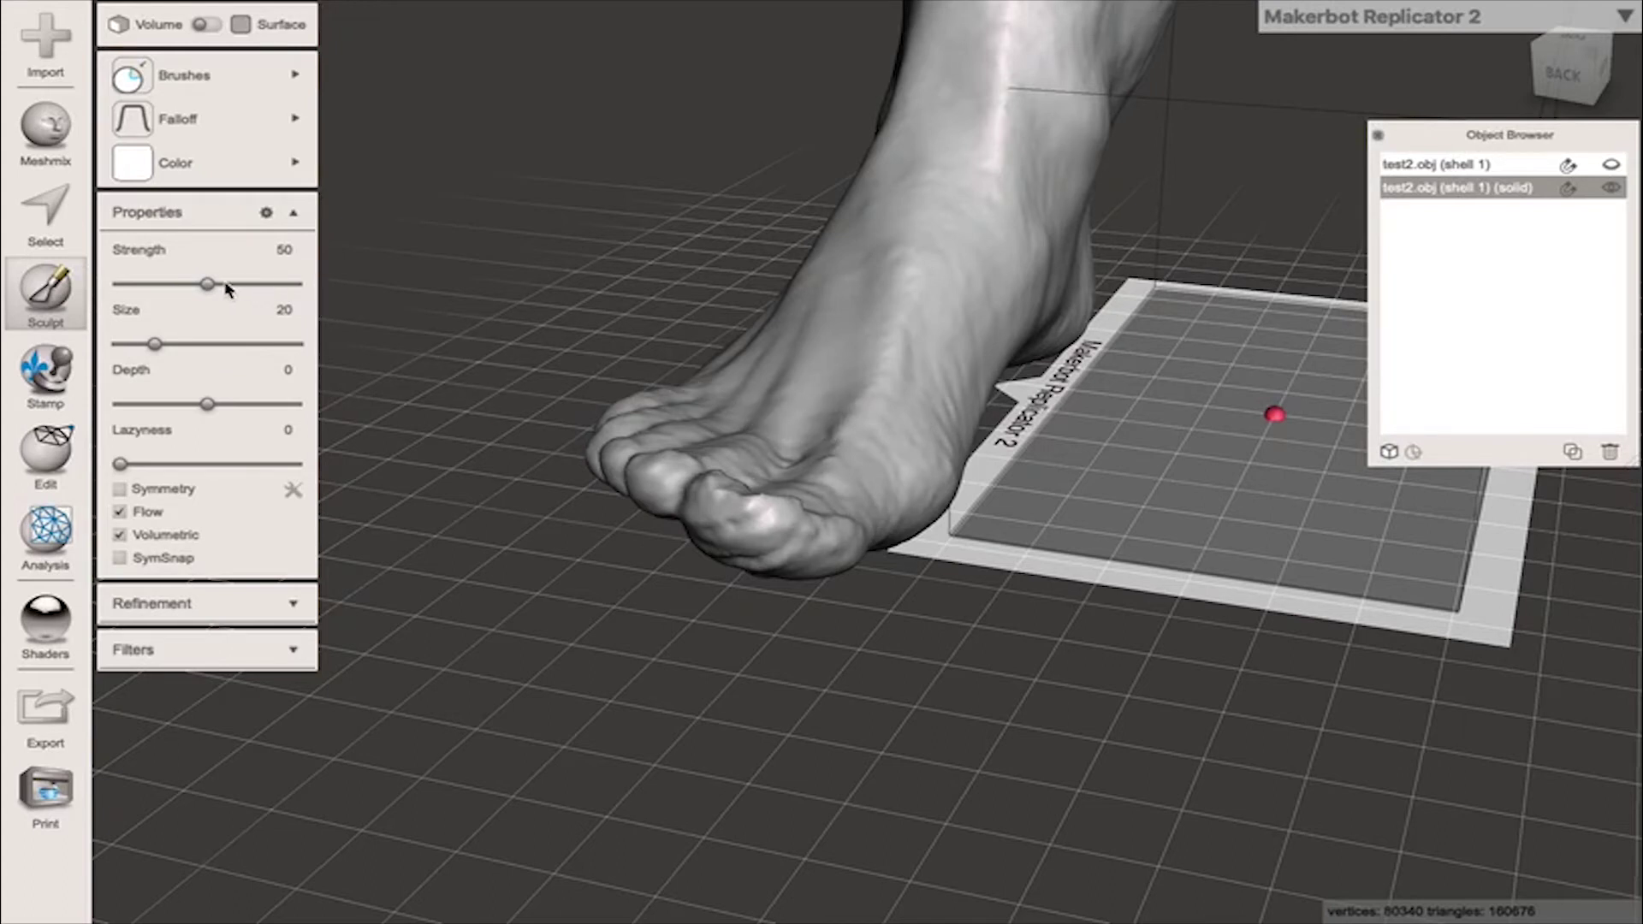
{"action": "left_click_drag", "start_coordinate": [211, 289], "coordinate": [268, 290]}
Smooth the big toe, small toes and toe knuckles with BubbleSmooth strokes
{"action": "right_click_drag", "start_coordinate": [821, 403], "coordinate": [803, 473]}
{"action": "right_click_drag", "start_coordinate": [821, 543], "coordinate": [839, 409]}
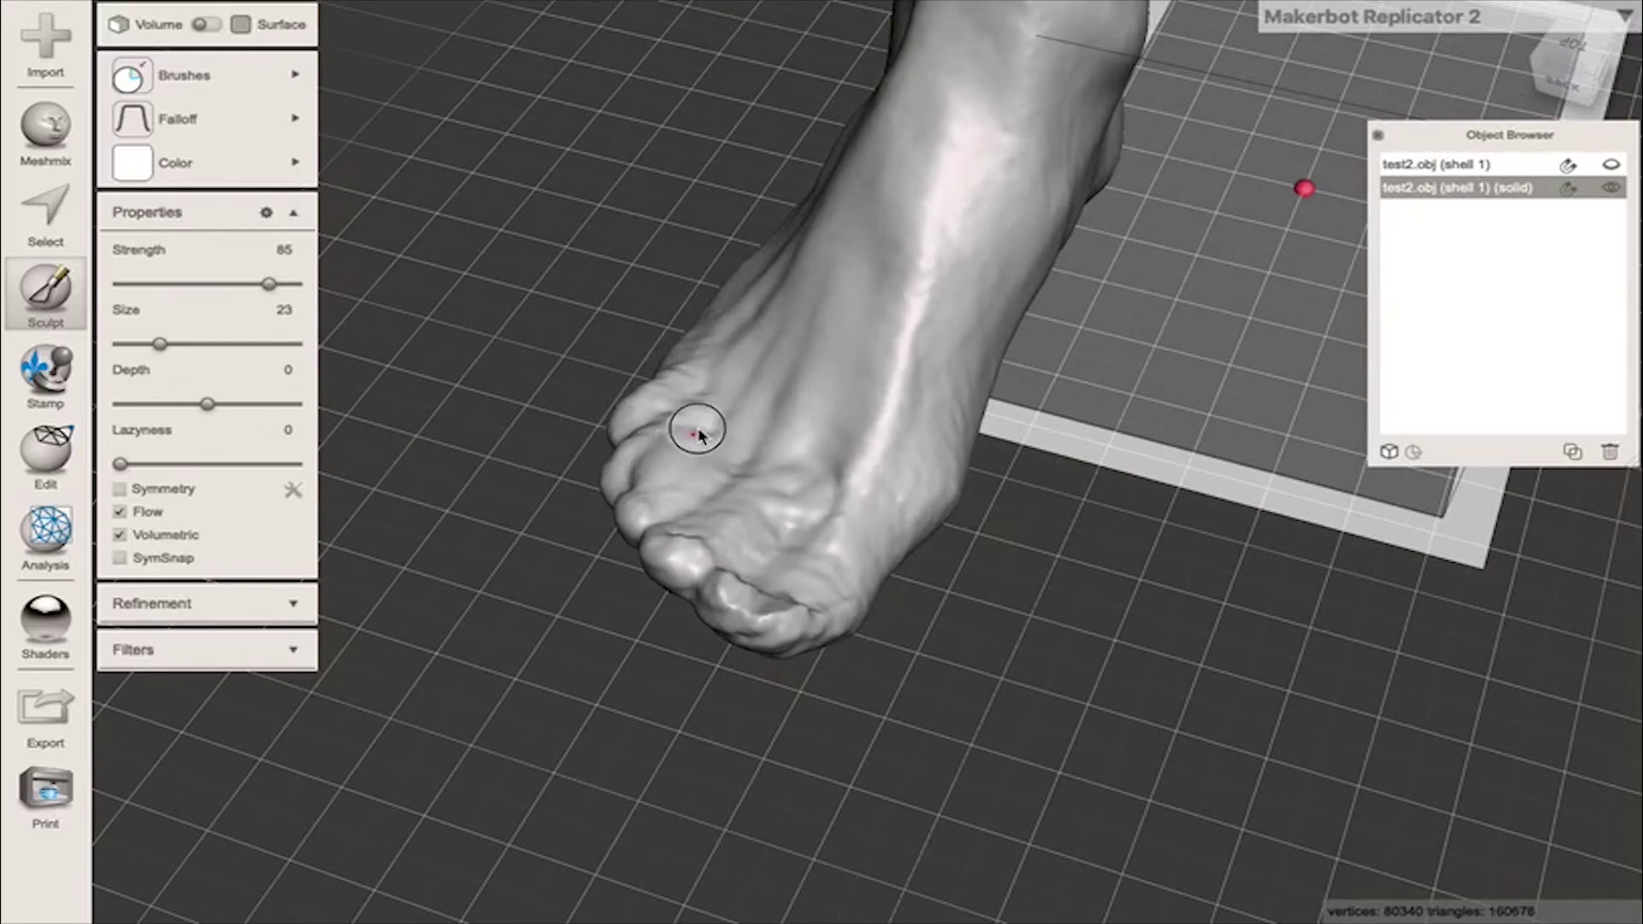
{"action": "left_click_drag", "start_coordinate": [699, 428], "coordinate": [755, 354]}
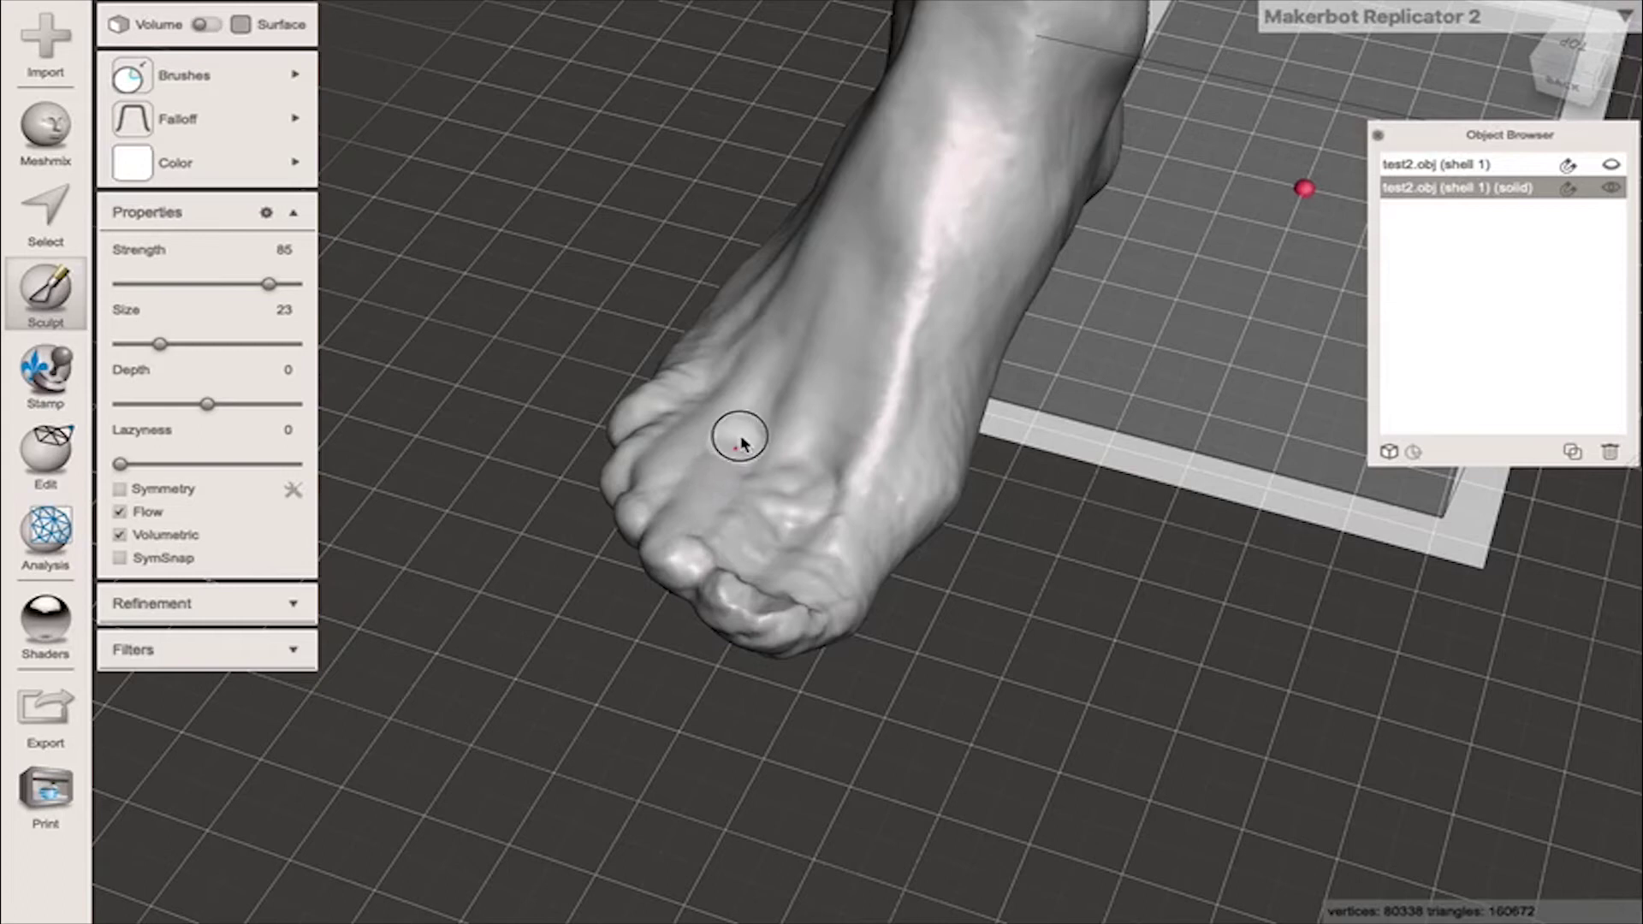
{"action": "left_click_drag", "start_coordinate": [723, 539], "coordinate": [712, 548]}
{"action": "left_click_drag", "start_coordinate": [770, 429], "coordinate": [781, 423]}
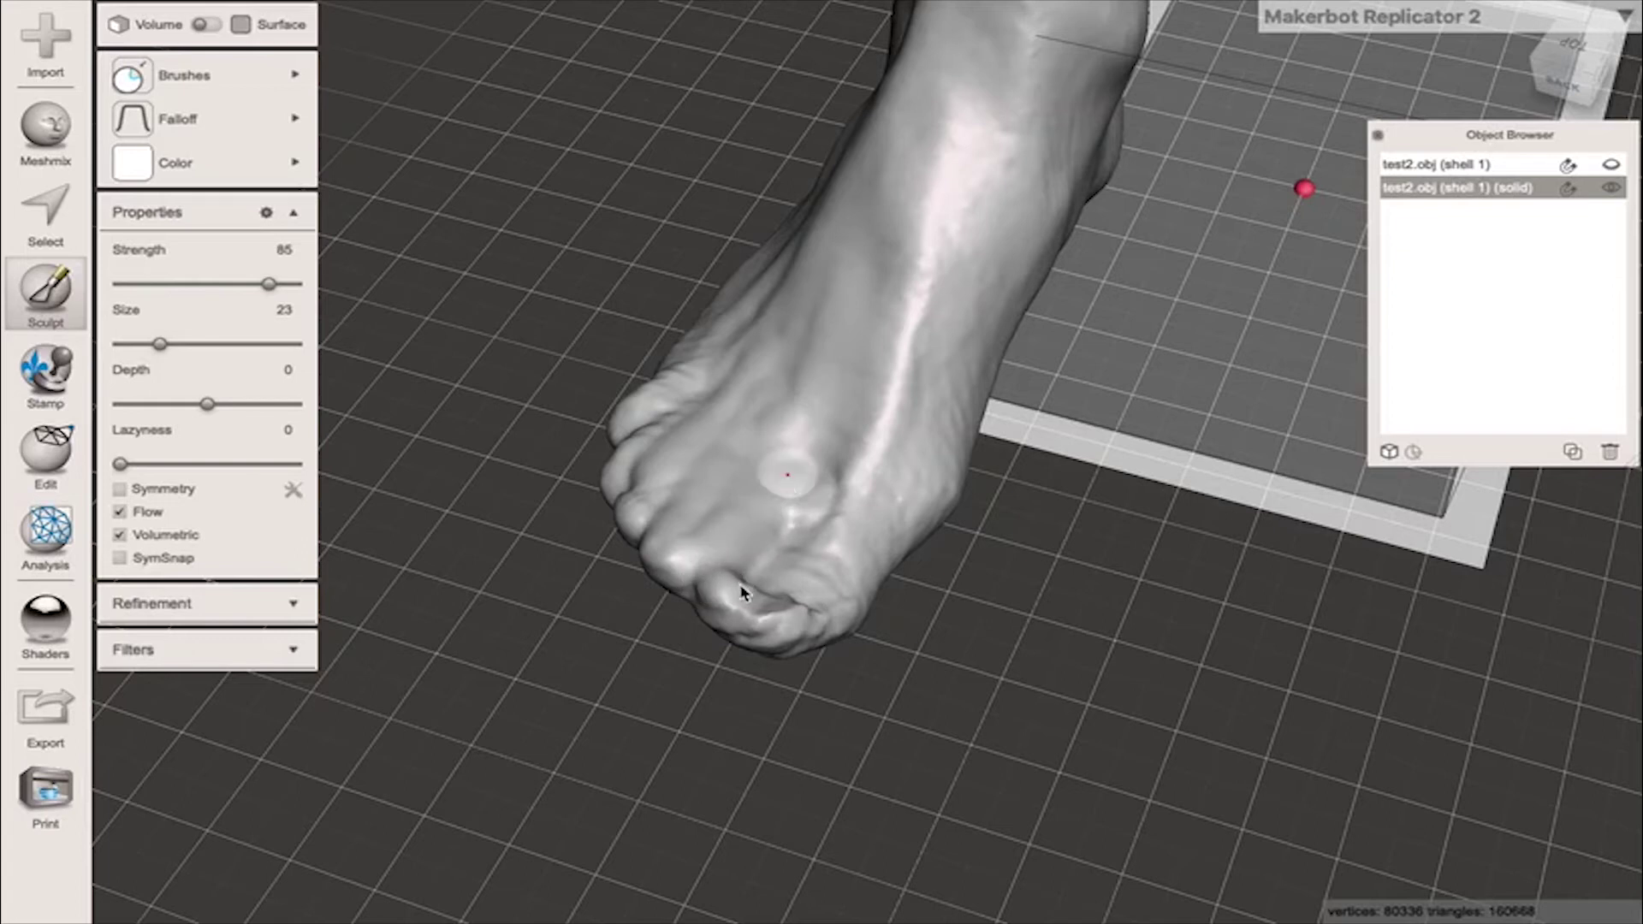
{"action": "left_click", "coordinate": [795, 506]}
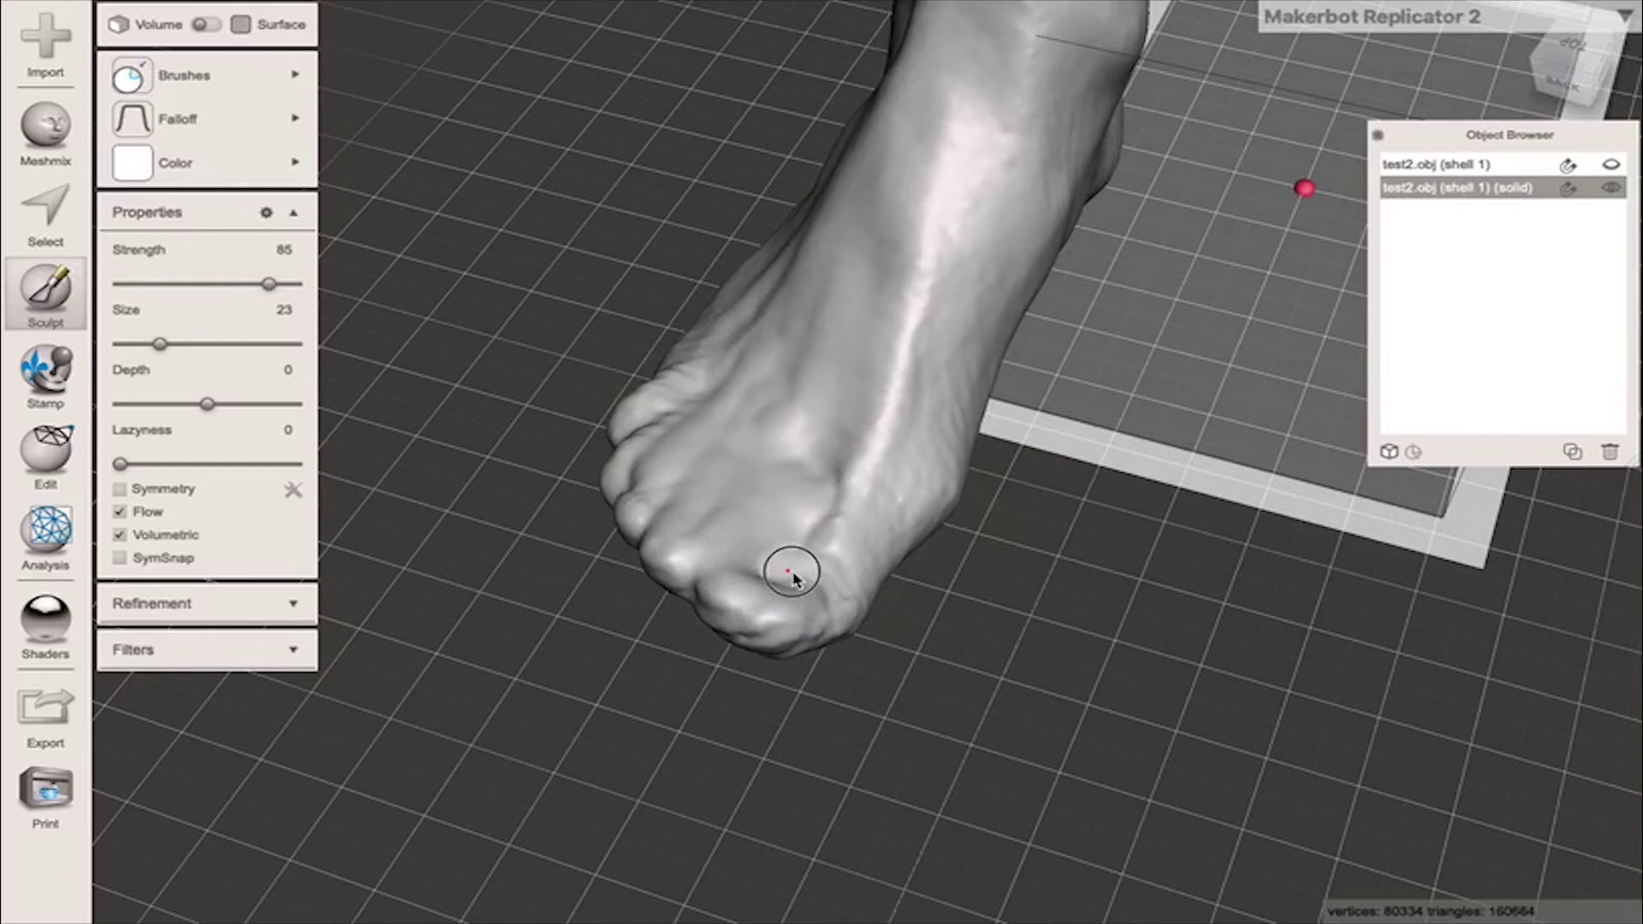
{"action": "mouse_move", "coordinate": [794, 577]}
{"action": "left_mouse_down"}
{"action": "mouse_move", "coordinate": [829, 605]}
{"action": "mouse_move", "coordinate": [839, 580]}
{"action": "mouse_move", "coordinate": [830, 554]}
{"action": "mouse_move", "coordinate": [663, 489]}
{"action": "mouse_move", "coordinate": [655, 511]}
{"action": "left_mouse_up"}
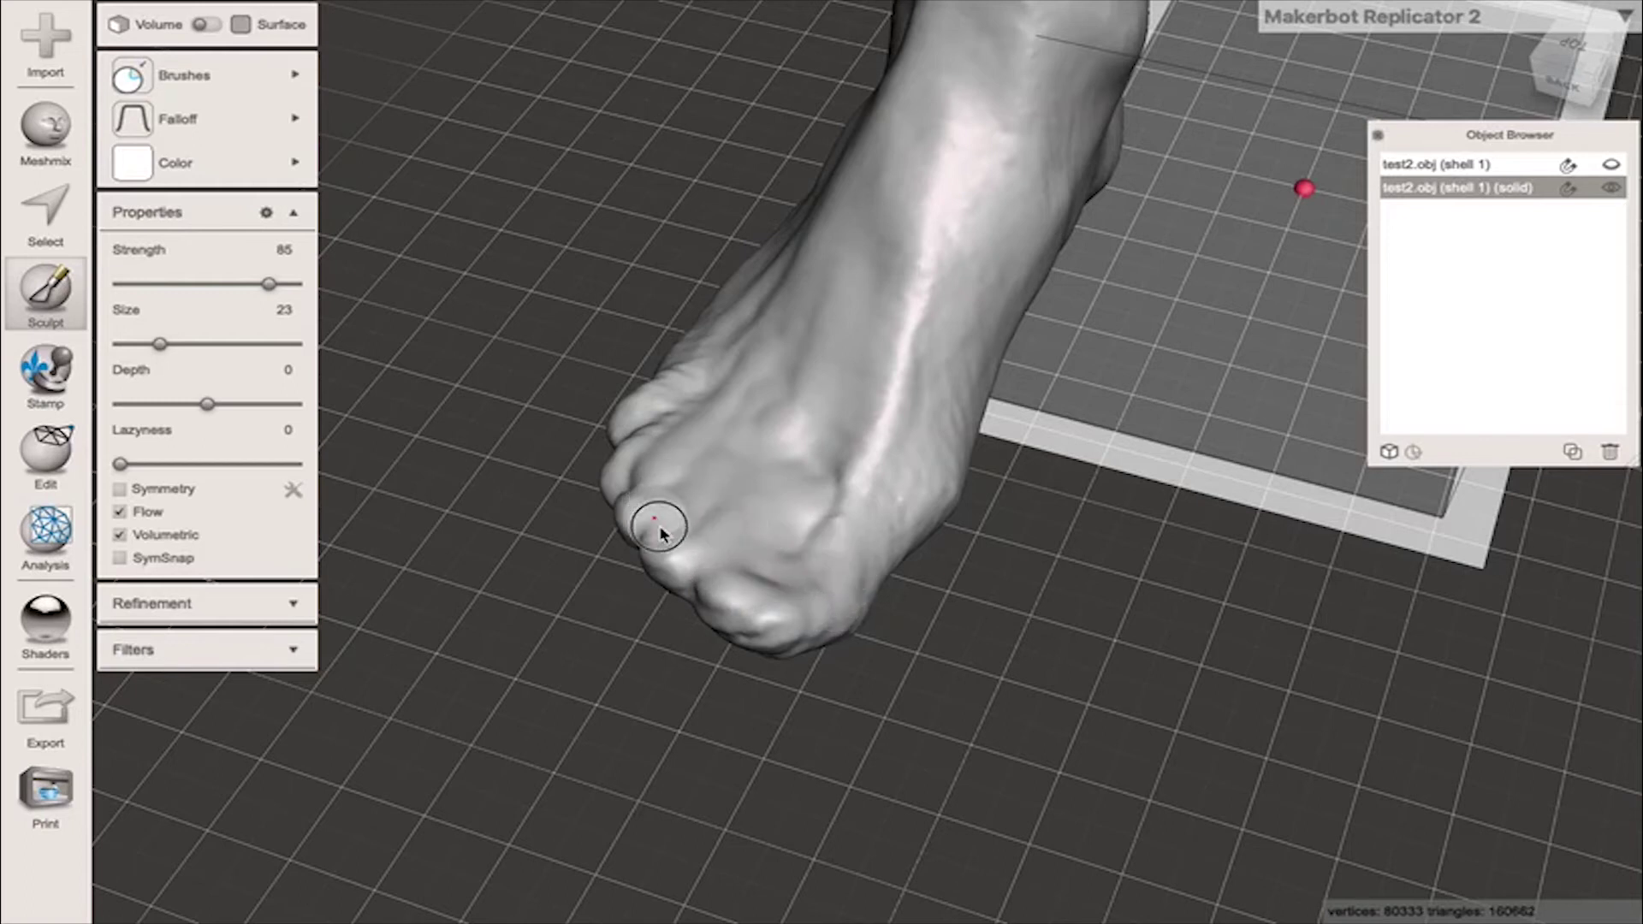
{"action": "left_click_drag", "start_coordinate": [718, 590], "coordinate": [624, 433]}
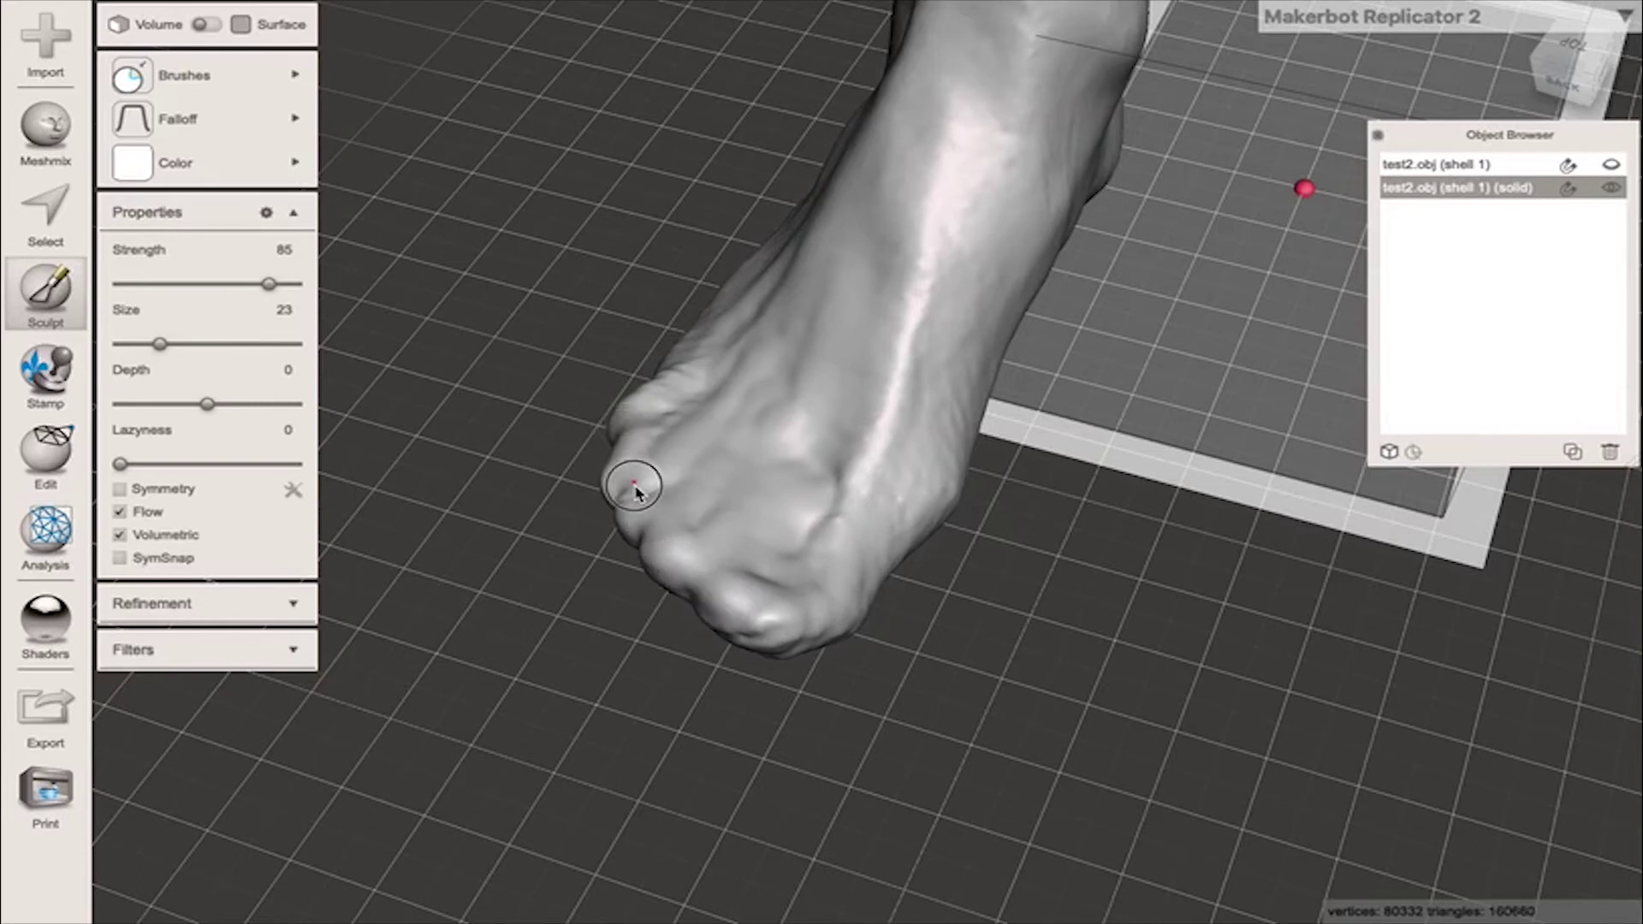
{"action": "mouse_move", "coordinate": [636, 494]}
{"action": "left_mouse_down"}
{"action": "mouse_move", "coordinate": [666, 402]}
{"action": "mouse_move", "coordinate": [717, 380]}
{"action": "mouse_move", "coordinate": [744, 444]}
{"action": "left_mouse_up"}
{"action": "middle_click_drag", "start_coordinate": [744, 444], "coordinate": [796, 438]}
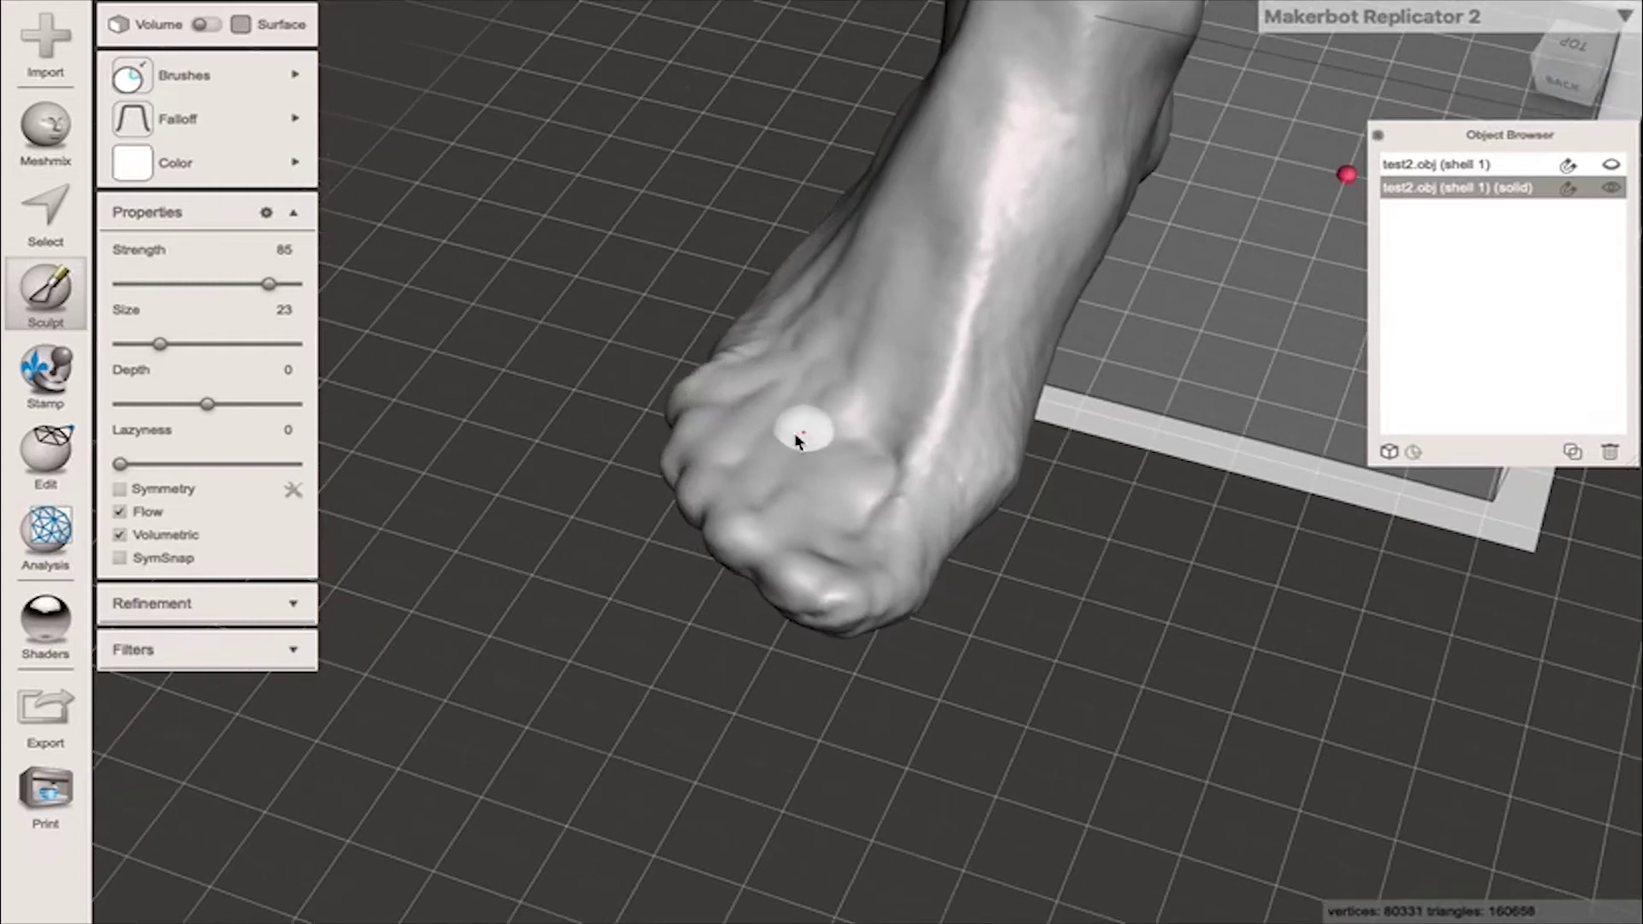
{"action": "right_click_drag", "start_coordinate": [796, 438], "coordinate": [1042, 445]}
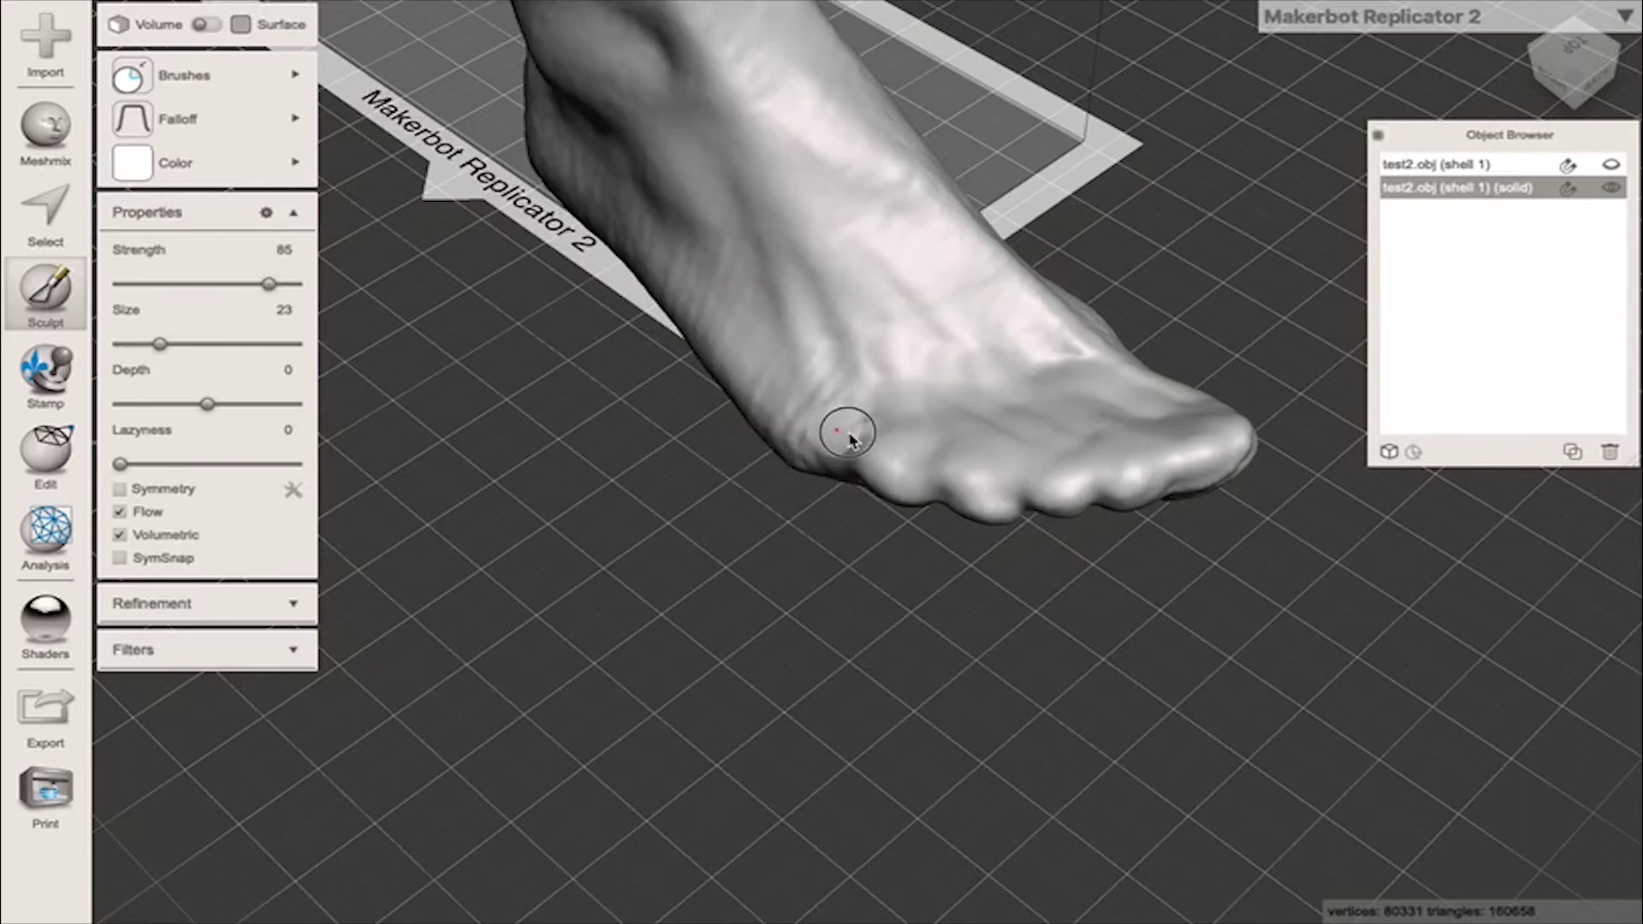
BubbleSmooth the foot's inner edge, then view the toes from the front side
{"action": "mouse_move", "coordinate": [853, 439]}
{"action": "left_mouse_down"}
{"action": "mouse_move", "coordinate": [903, 454]}
{"action": "mouse_move", "coordinate": [849, 400]}
{"action": "mouse_move", "coordinate": [920, 437]}
{"action": "left_mouse_up"}
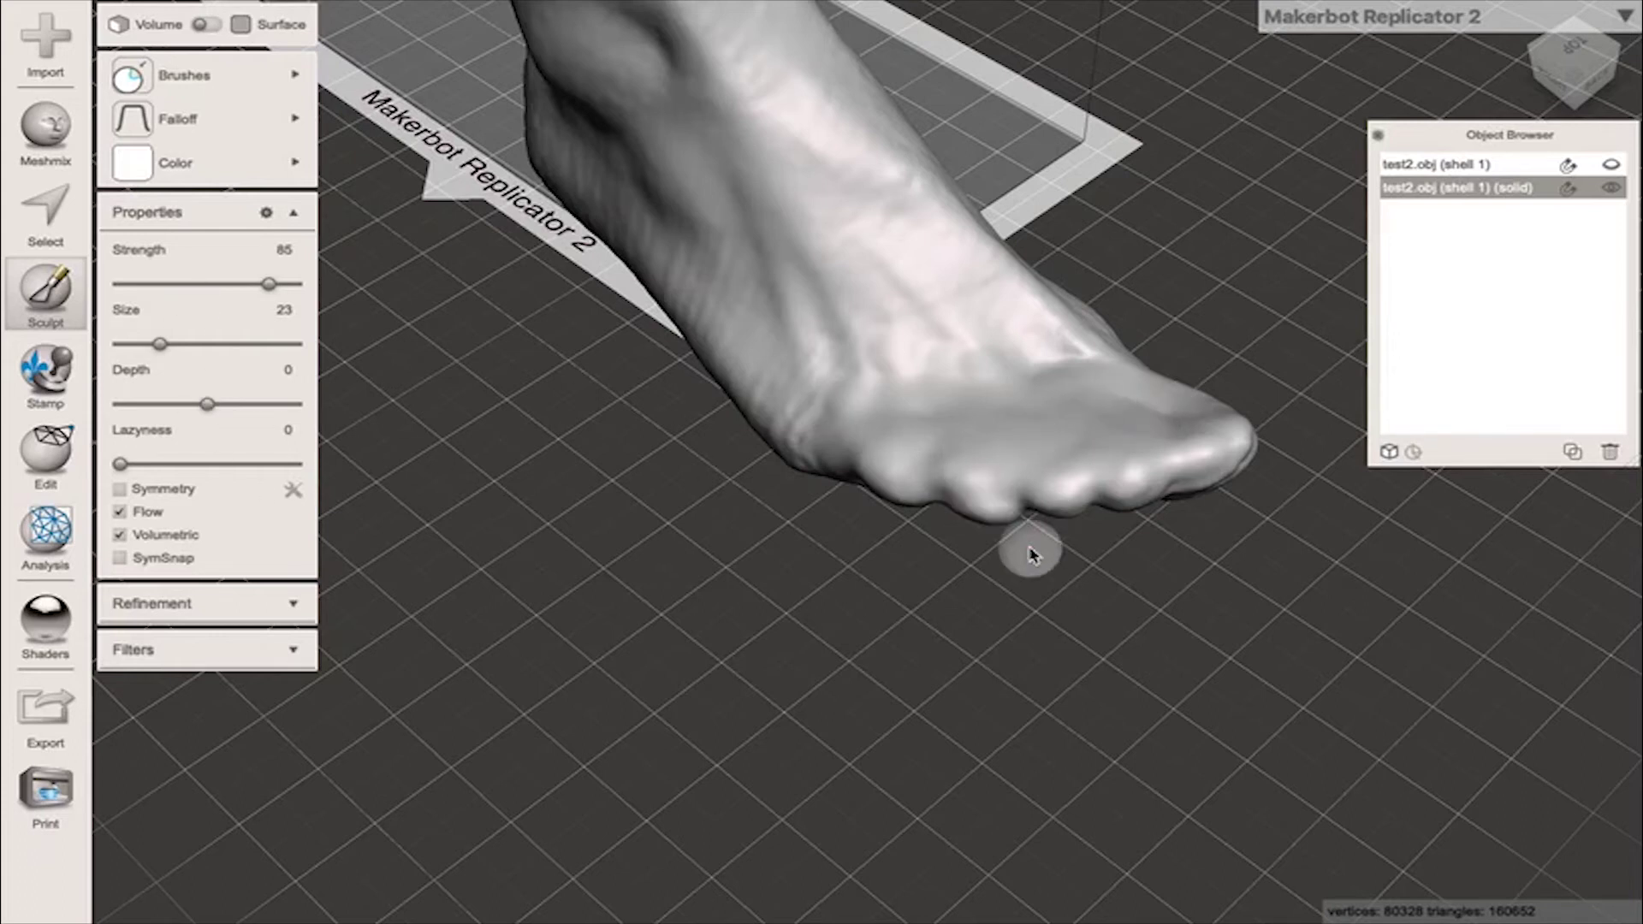
{"action": "mouse_move", "coordinate": [1030, 550]}
{"action": "middle_mouse_down"}
{"action": "mouse_move", "coordinate": [1082, 388]}
{"action": "mouse_move", "coordinate": [1060, 531]}
{"action": "middle_mouse_up"}
{"action": "scroll", "coordinate": [1038, 612], "scroll_direction": "up", "scroll_amount": 4}
{"action": "right_click_drag", "start_coordinate": [1026, 624], "coordinate": [543, 510]}
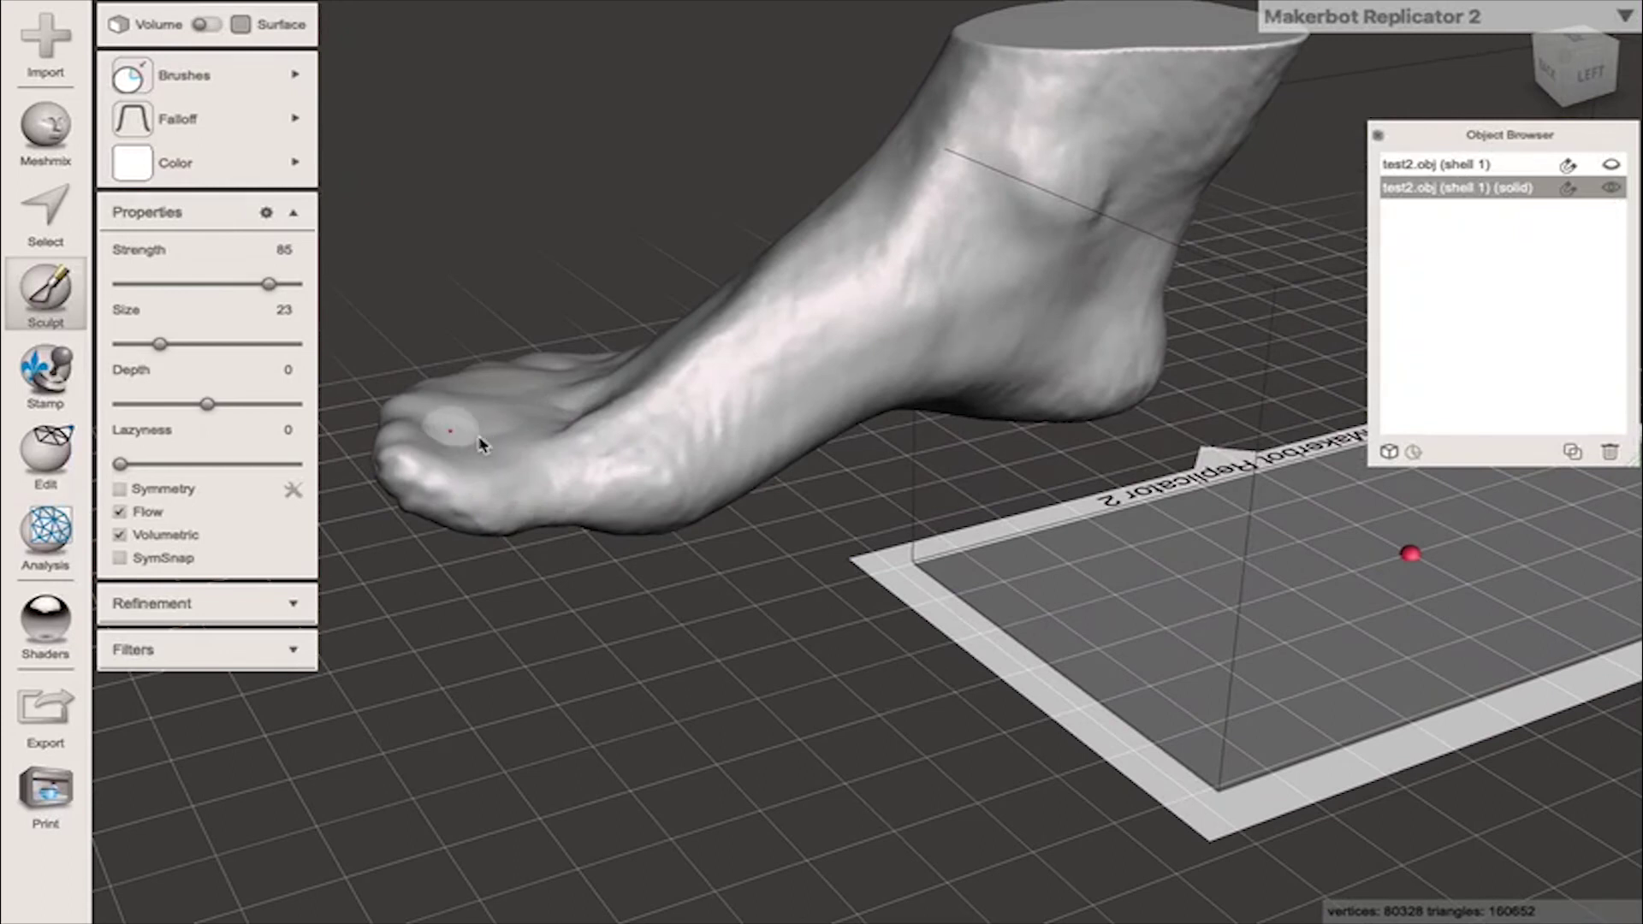
{"action": "right_click_drag", "start_coordinate": [580, 451], "coordinate": [1240, 378]}
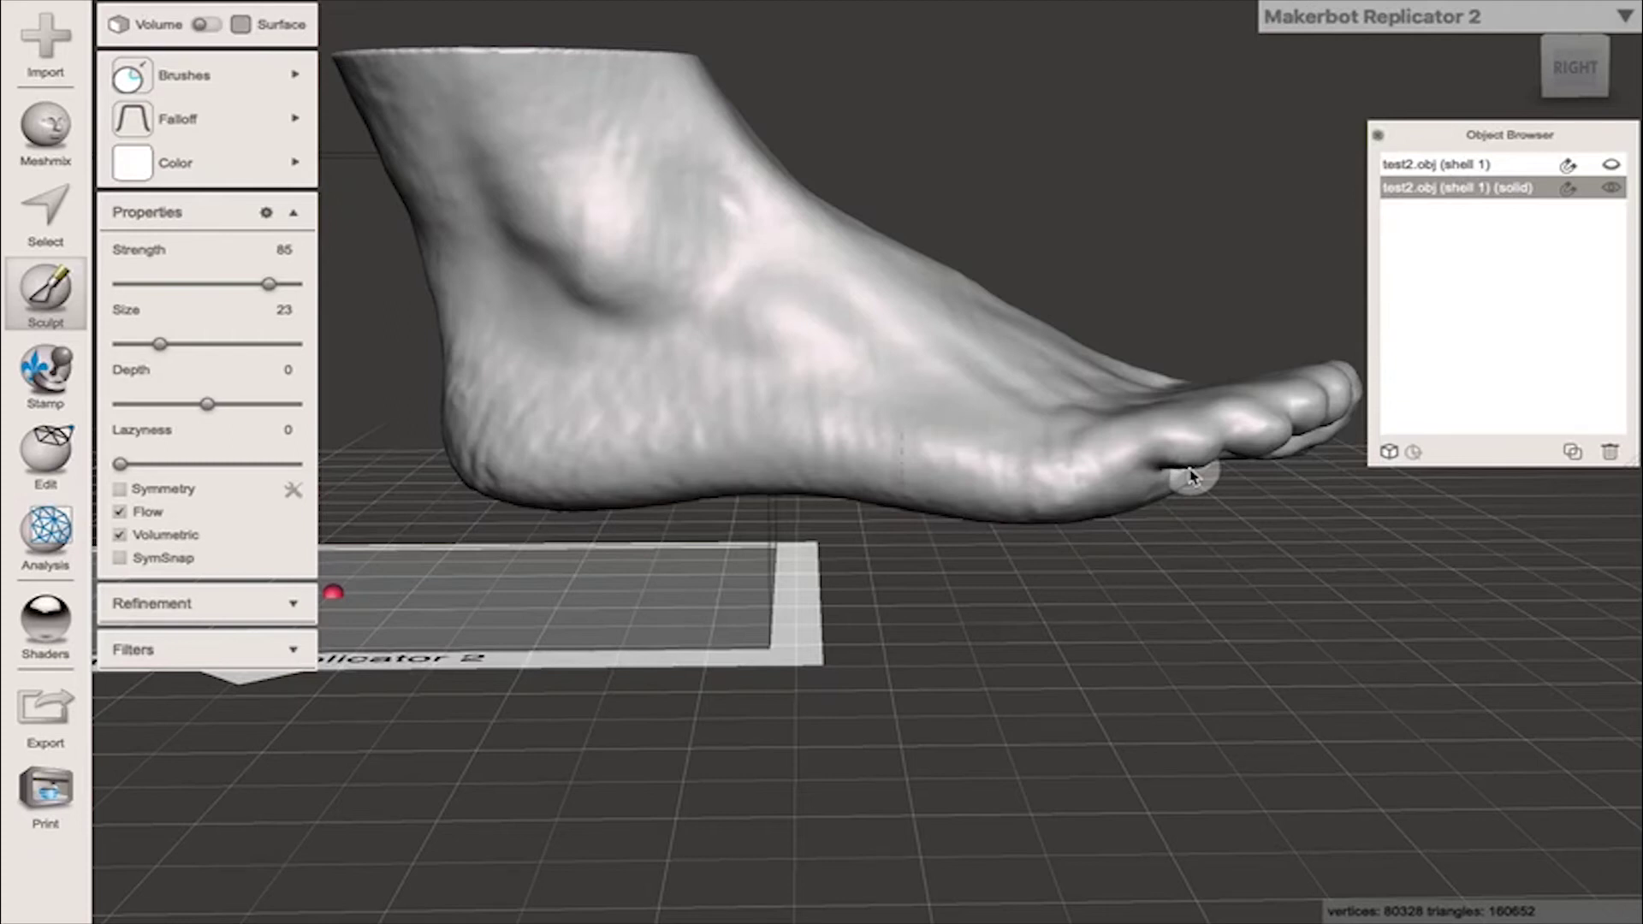
BubbleSmooth the slits between the toes on the foot's underside
{"action": "right_click_drag", "start_coordinate": [1192, 474], "coordinate": [1006, 268]}
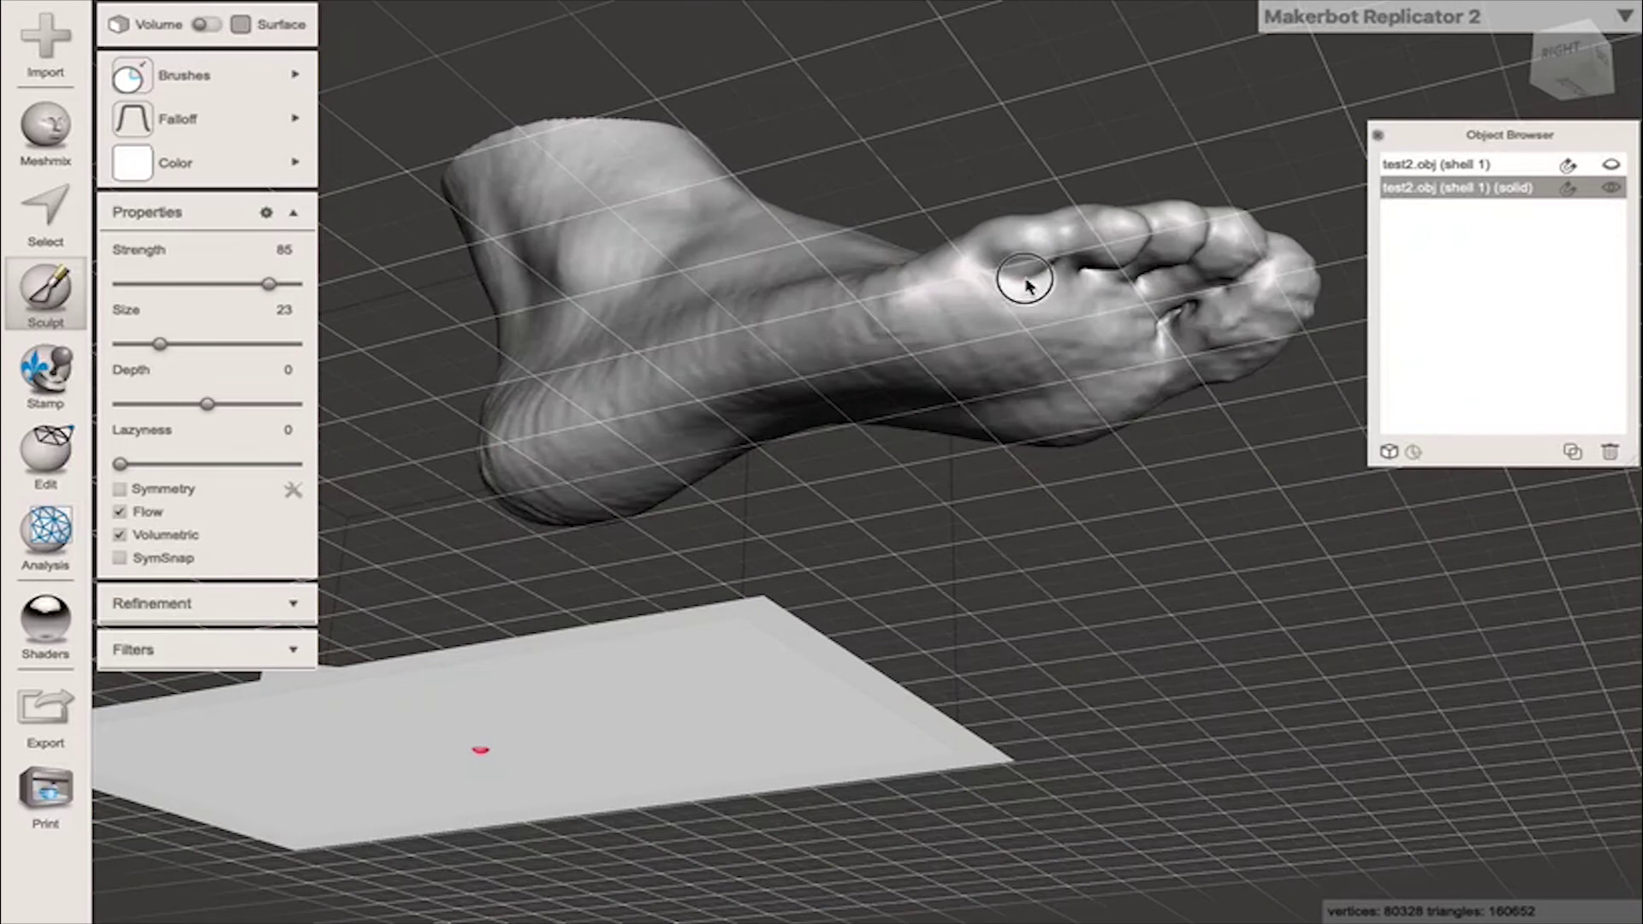
{"action": "mouse_move", "coordinate": [1073, 272]}
{"action": "left_mouse_down"}
{"action": "mouse_move", "coordinate": [1127, 280]}
{"action": "mouse_move", "coordinate": [1135, 265]}
{"action": "mouse_move", "coordinate": [1182, 297]}
{"action": "left_mouse_up"}
{"action": "right_click_drag", "start_coordinate": [1192, 316], "coordinate": [1145, 184]}
{"action": "mouse_move", "coordinate": [1144, 178]}
{"action": "left_mouse_down"}
{"action": "mouse_move", "coordinate": [1090, 226]}
{"action": "mouse_move", "coordinate": [1116, 179]}
{"action": "mouse_move", "coordinate": [1107, 256]}
{"action": "mouse_move", "coordinate": [1083, 150]}
{"action": "mouse_move", "coordinate": [1108, 119]}
{"action": "mouse_move", "coordinate": [1074, 184]}
{"action": "mouse_move", "coordinate": [1078, 161]}
{"action": "mouse_move", "coordinate": [1048, 189]}
{"action": "mouse_move", "coordinate": [1051, 213]}
{"action": "mouse_move", "coordinate": [1086, 216]}
{"action": "mouse_move", "coordinate": [1108, 179]}
{"action": "mouse_move", "coordinate": [1020, 150]}
{"action": "mouse_move", "coordinate": [997, 174]}
{"action": "mouse_move", "coordinate": [1057, 129]}
{"action": "mouse_move", "coordinate": [1038, 119]}
{"action": "mouse_move", "coordinate": [1076, 112]}
{"action": "mouse_move", "coordinate": [1210, 146]}
{"action": "mouse_move", "coordinate": [1127, 130]}
{"action": "mouse_move", "coordinate": [1181, 157]}
{"action": "mouse_move", "coordinate": [1045, 132]}
{"action": "mouse_move", "coordinate": [1156, 193]}
{"action": "mouse_move", "coordinate": [989, 154]}
{"action": "mouse_move", "coordinate": [1166, 183]}
{"action": "mouse_move", "coordinate": [978, 151]}
{"action": "mouse_move", "coordinate": [928, 180]}
{"action": "mouse_move", "coordinate": [906, 172]}
{"action": "mouse_move", "coordinate": [931, 134]}
{"action": "mouse_move", "coordinate": [995, 112]}
{"action": "mouse_move", "coordinate": [1061, 123]}
{"action": "left_mouse_up"}
Return to a side view of the smoothed foot and bring up the Edit operations
{"action": "mouse_move", "coordinate": [1034, 191]}
{"action": "right_mouse_down"}
{"action": "mouse_move", "coordinate": [1045, 305]}
{"action": "mouse_move", "coordinate": [1195, 506]}
{"action": "mouse_move", "coordinate": [987, 367]}
{"action": "right_mouse_up"}
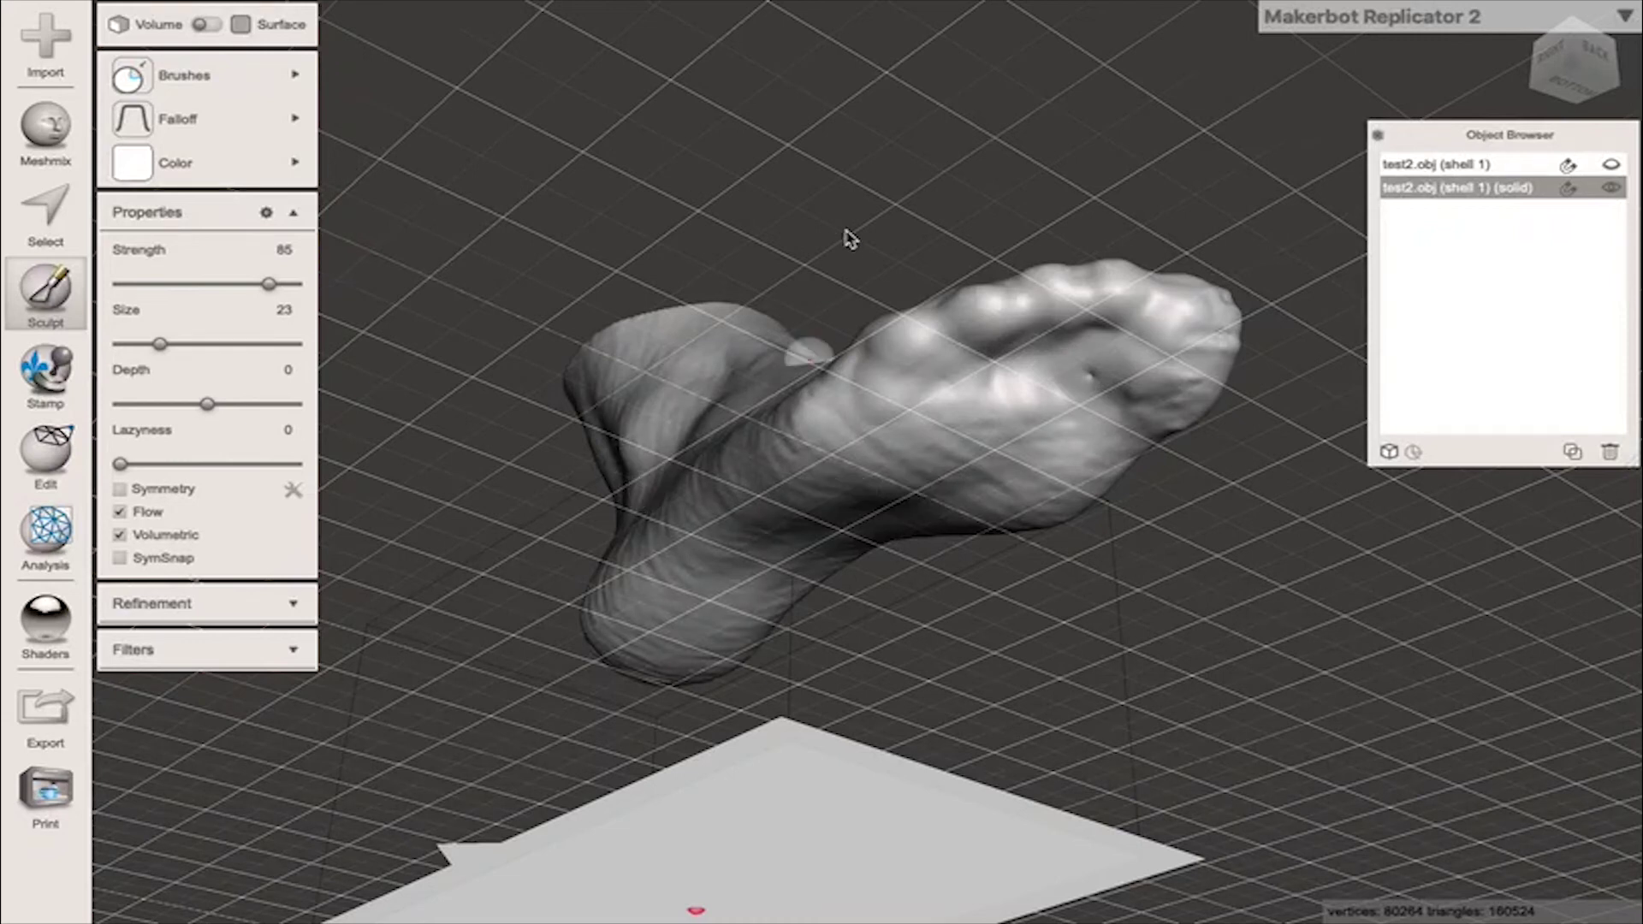
{"action": "mouse_move", "coordinate": [862, 223]}
{"action": "right_mouse_down"}
{"action": "mouse_move", "coordinate": [843, 379]}
{"action": "mouse_move", "coordinate": [906, 465]}
{"action": "mouse_move", "coordinate": [946, 480]}
{"action": "right_mouse_up"}
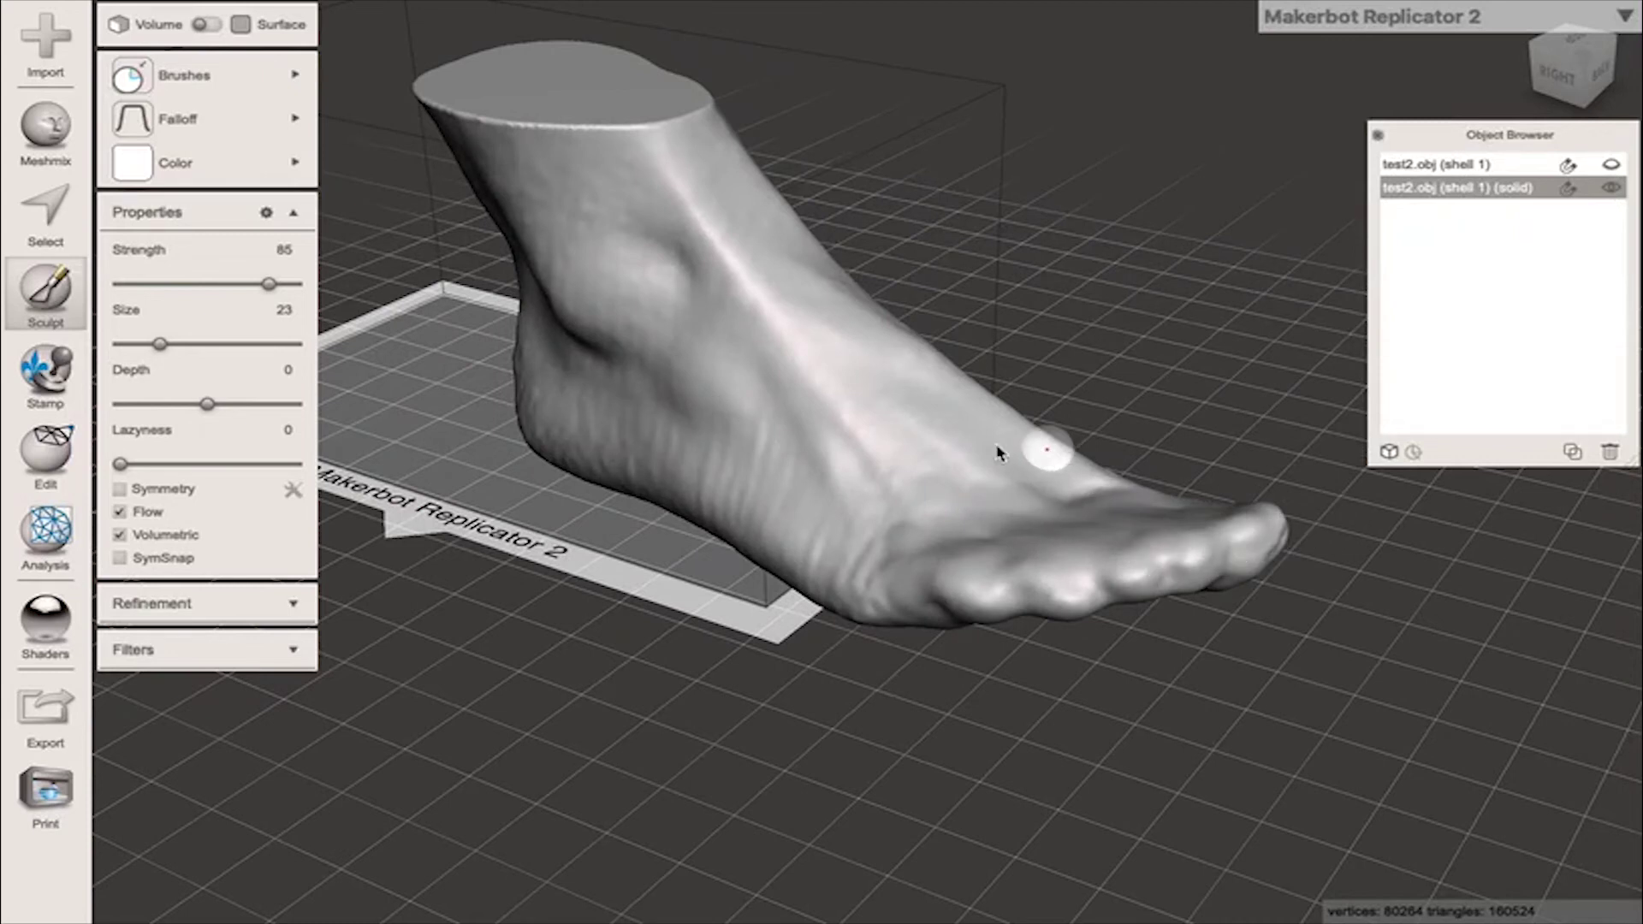
{"action": "left_click", "coordinate": [60, 444]}
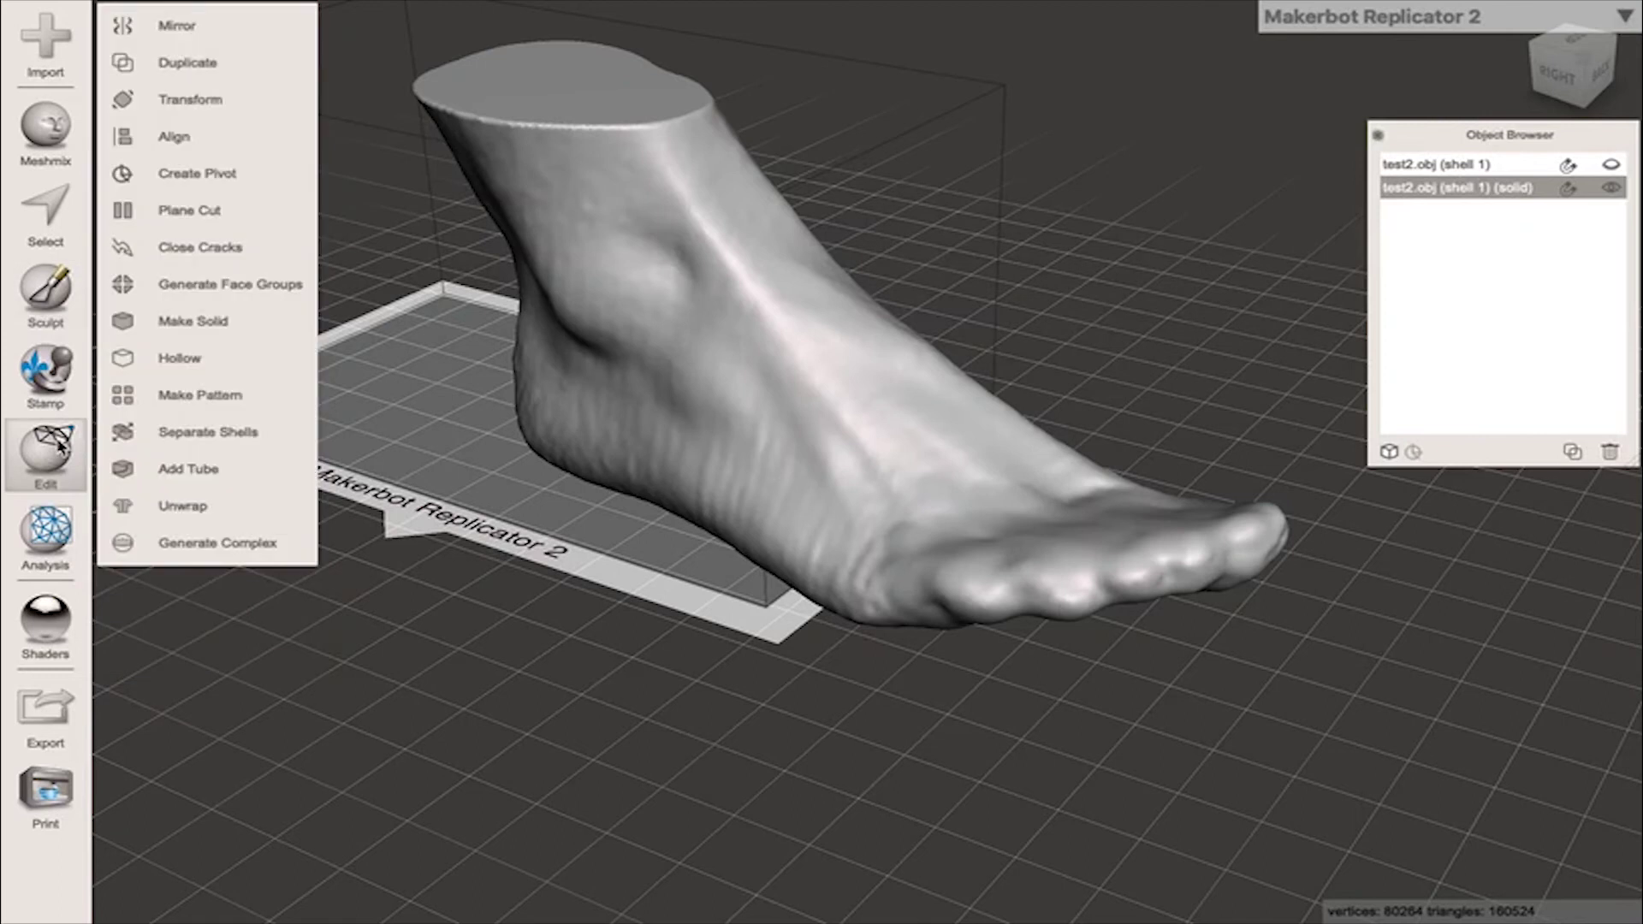
Start a Plane Cut and stand the plane upright lengthwise through the middle of the foot
{"action": "left_click", "coordinate": [215, 210]}
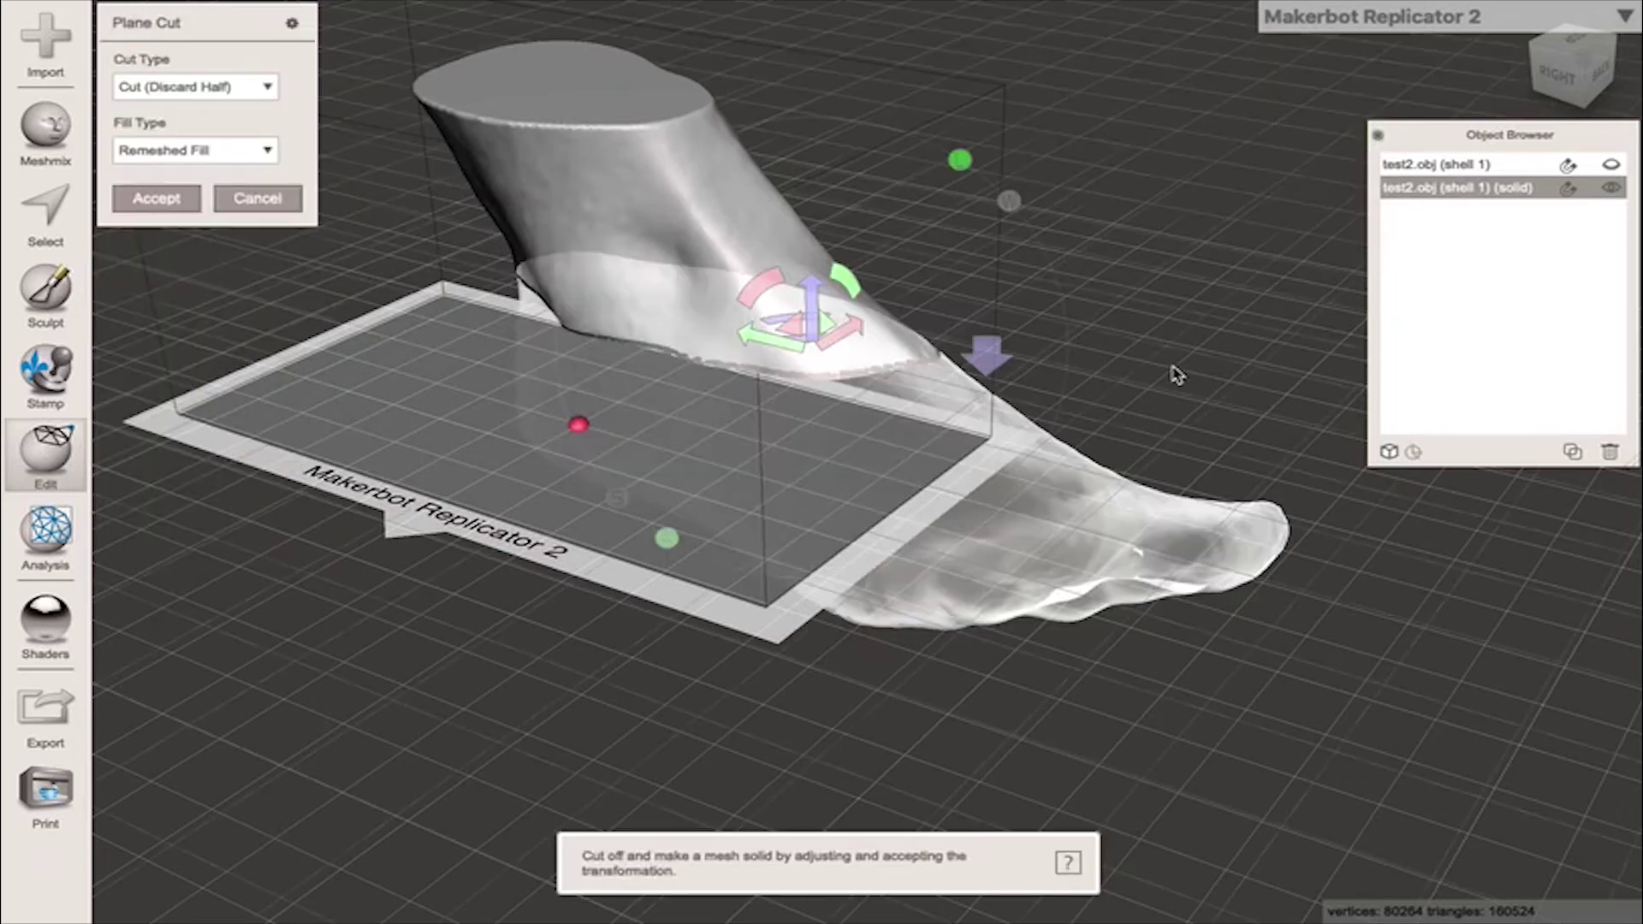
{"action": "right_click_drag", "start_coordinate": [1170, 282], "coordinate": [982, 287]}
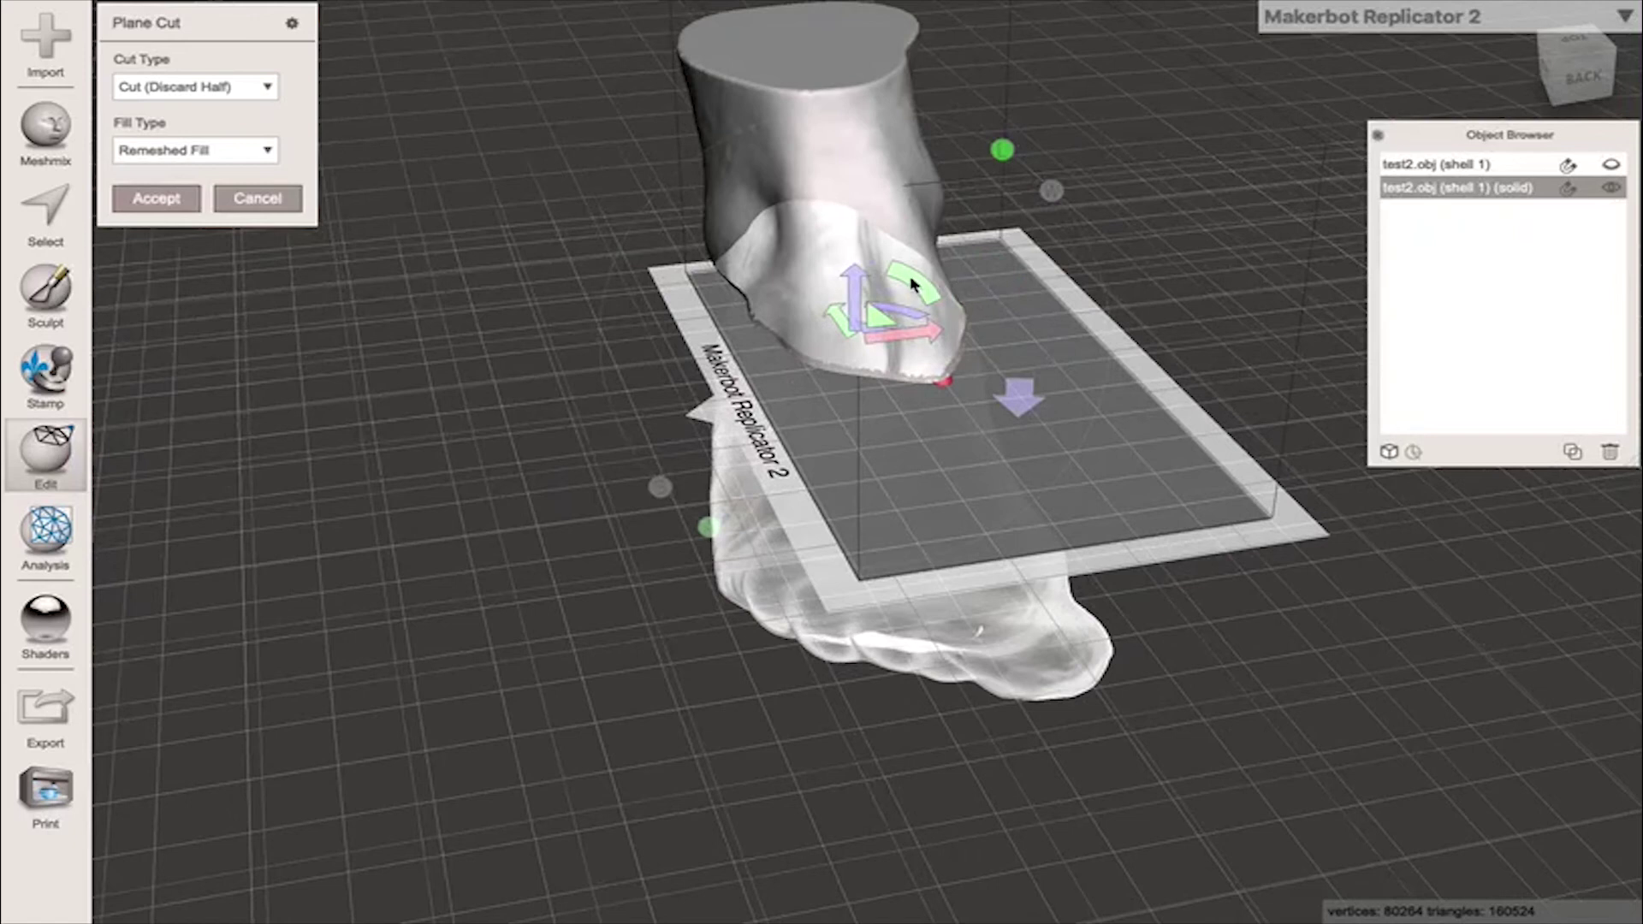
{"action": "left_click_drag", "start_coordinate": [907, 282], "coordinate": [1010, 416]}
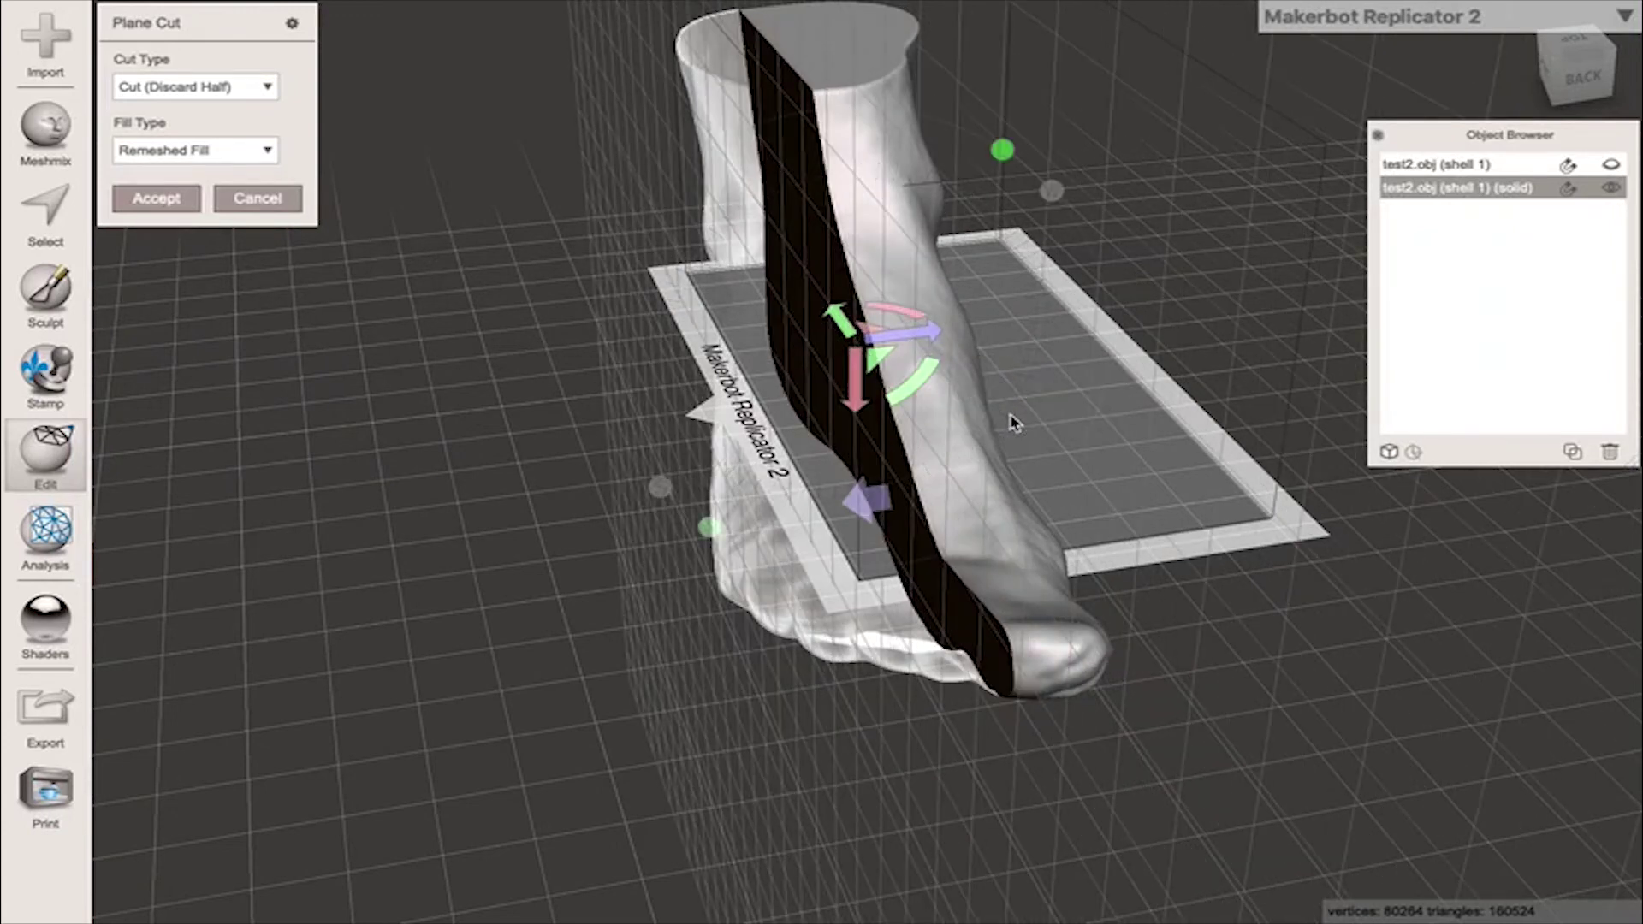
{"action": "left_click", "coordinate": [1581, 42]}
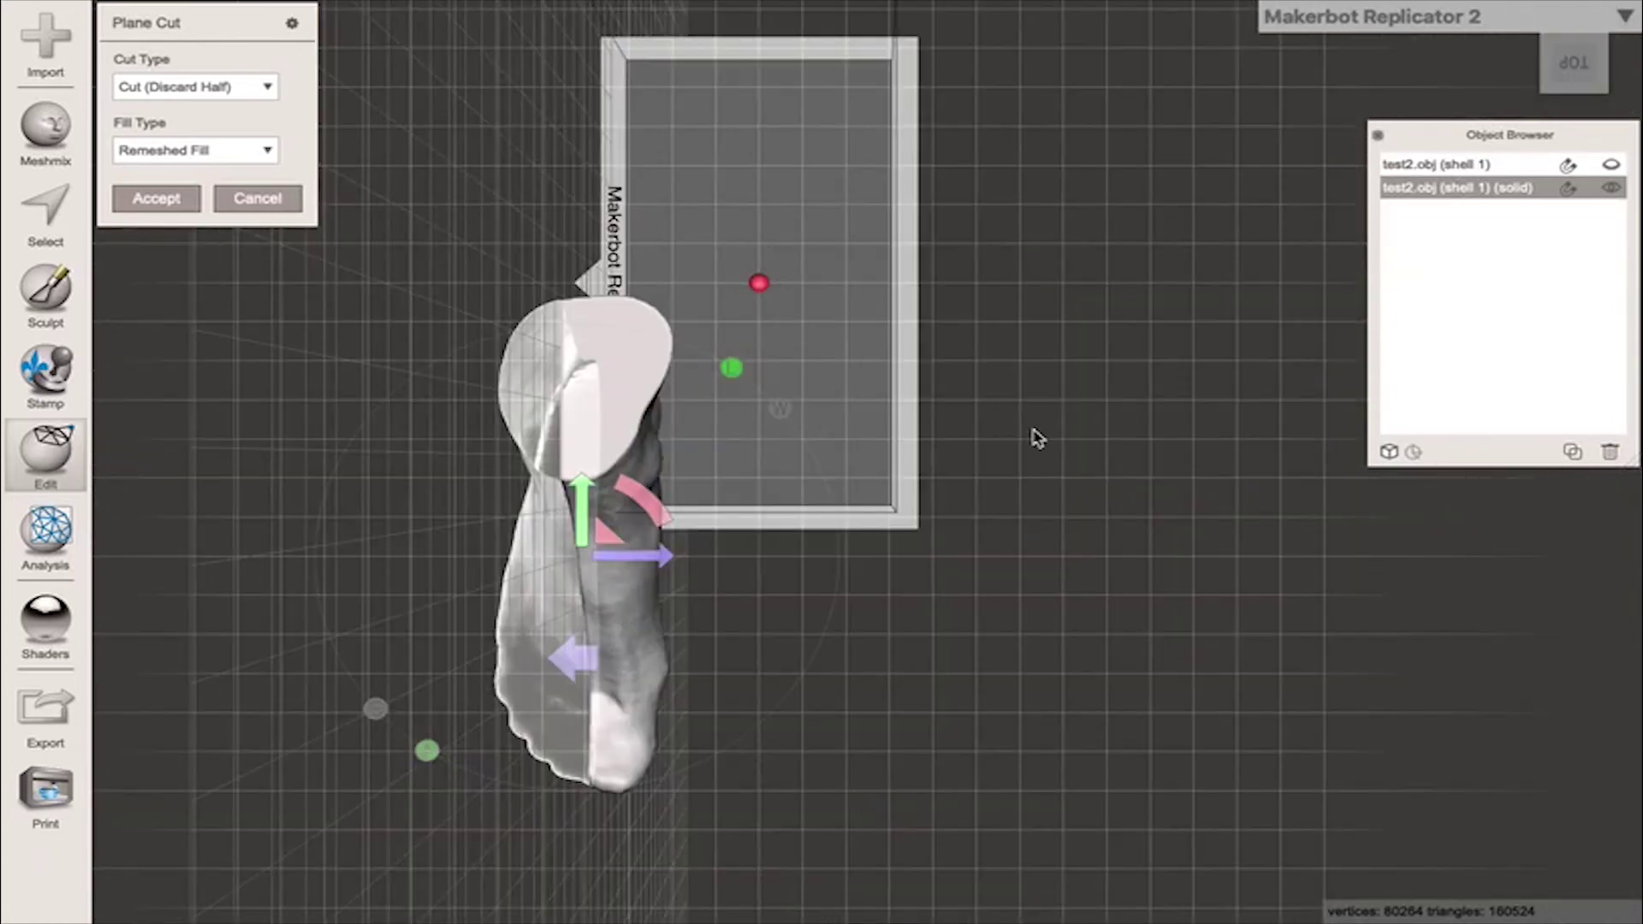
{"action": "right_click_drag", "start_coordinate": [1045, 438], "coordinate": [1093, 414]}
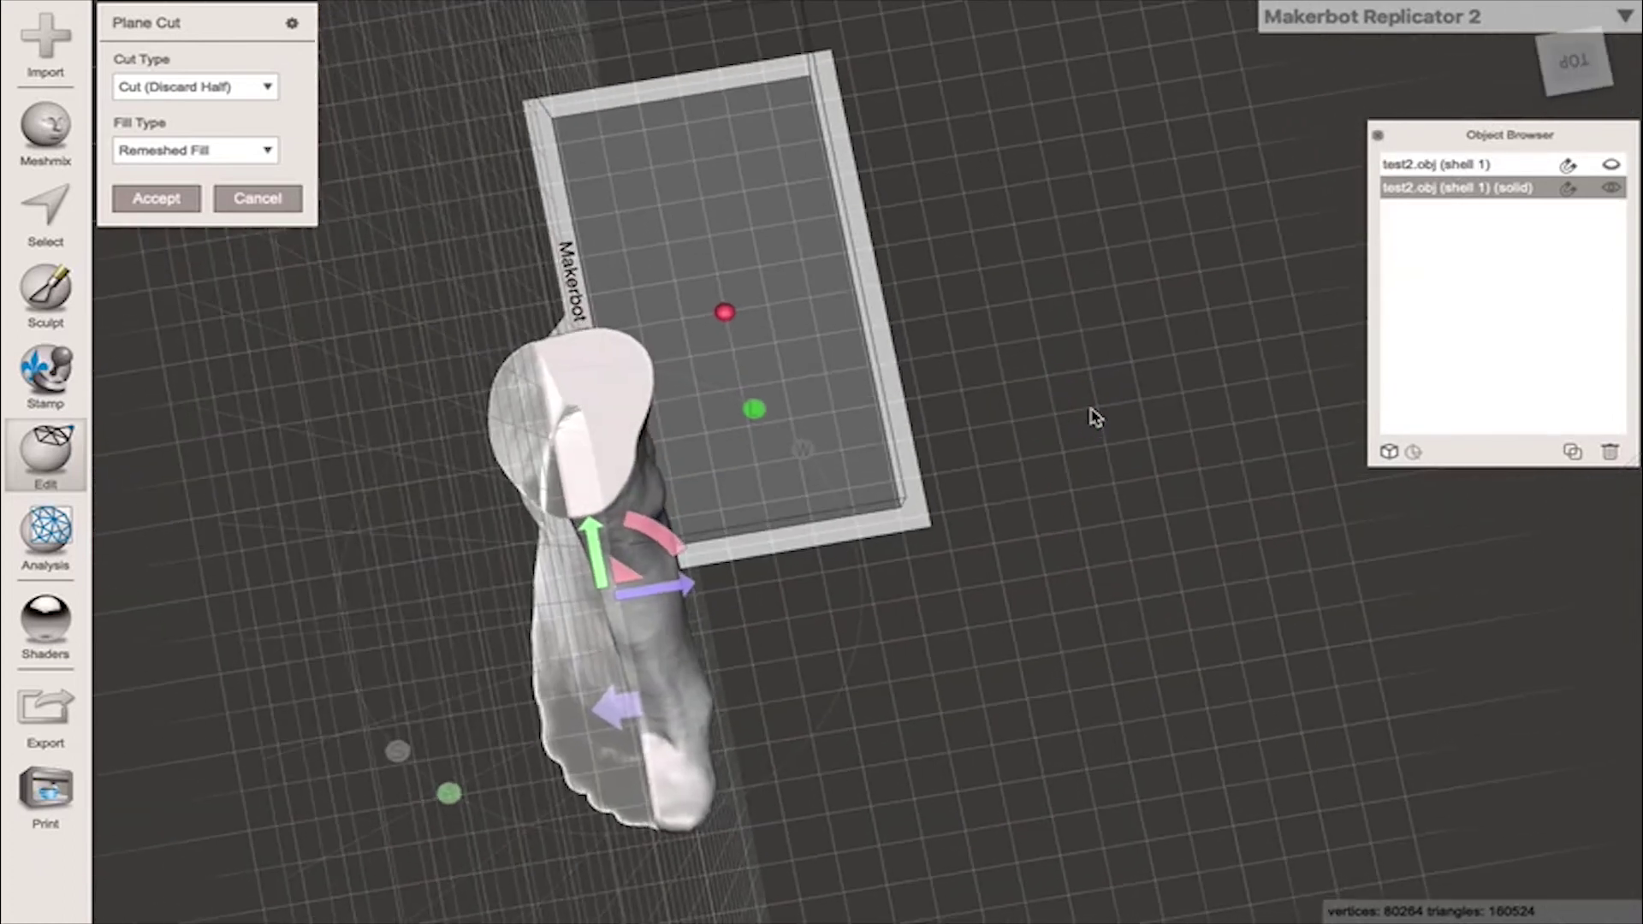
{"action": "left_click", "coordinate": [1573, 64]}
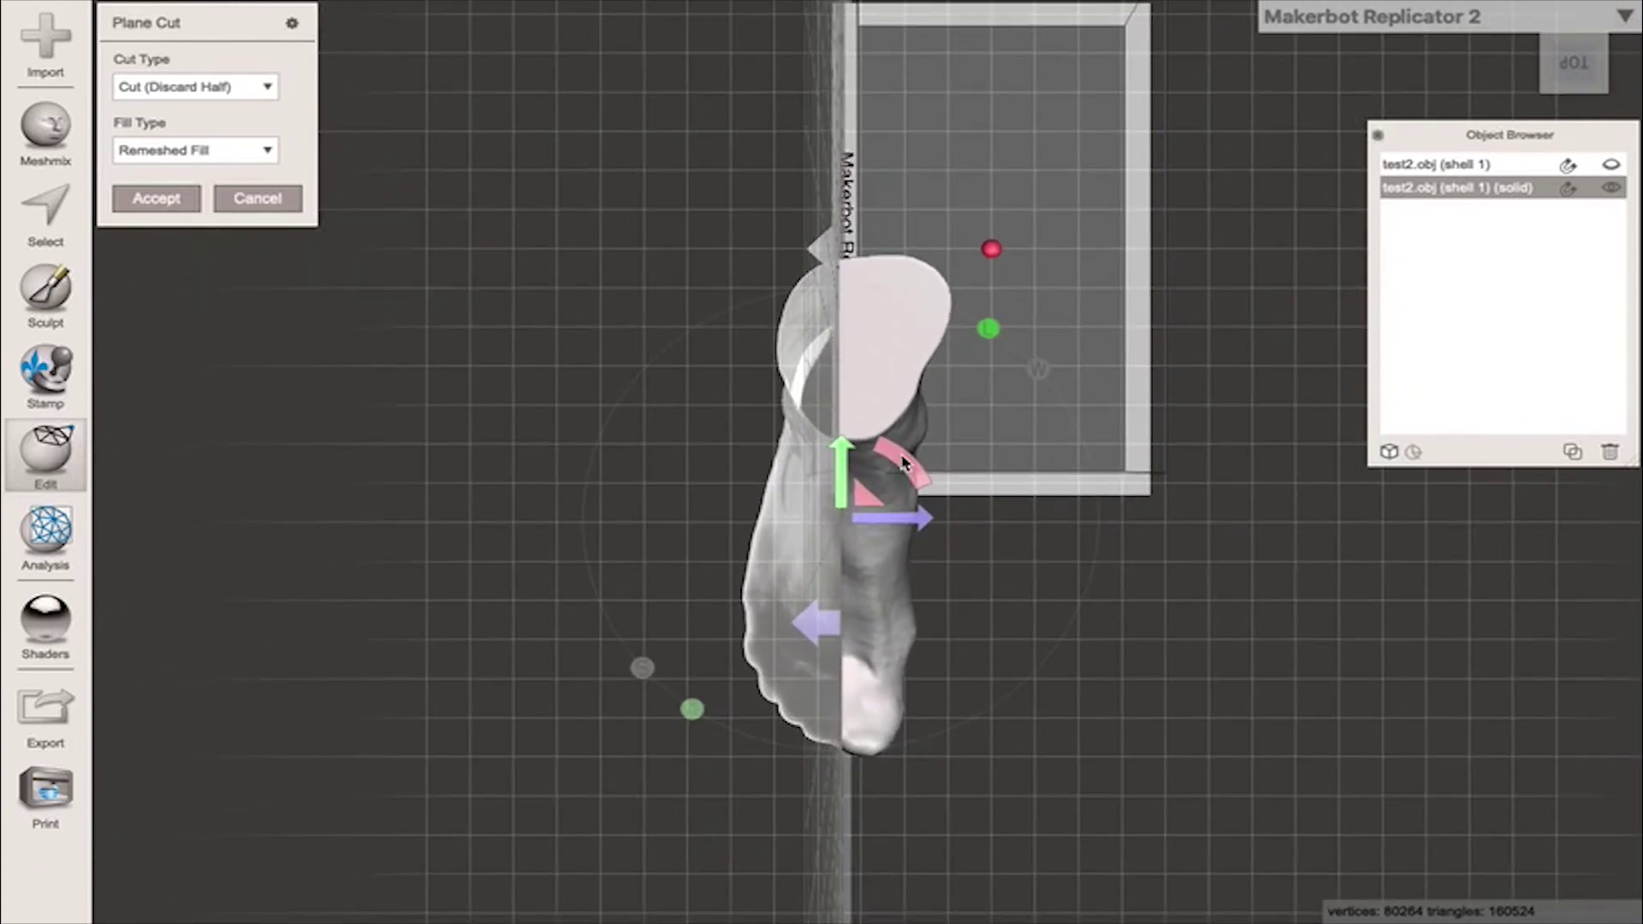
{"action": "left_click_drag", "start_coordinate": [902, 462], "coordinate": [919, 465]}
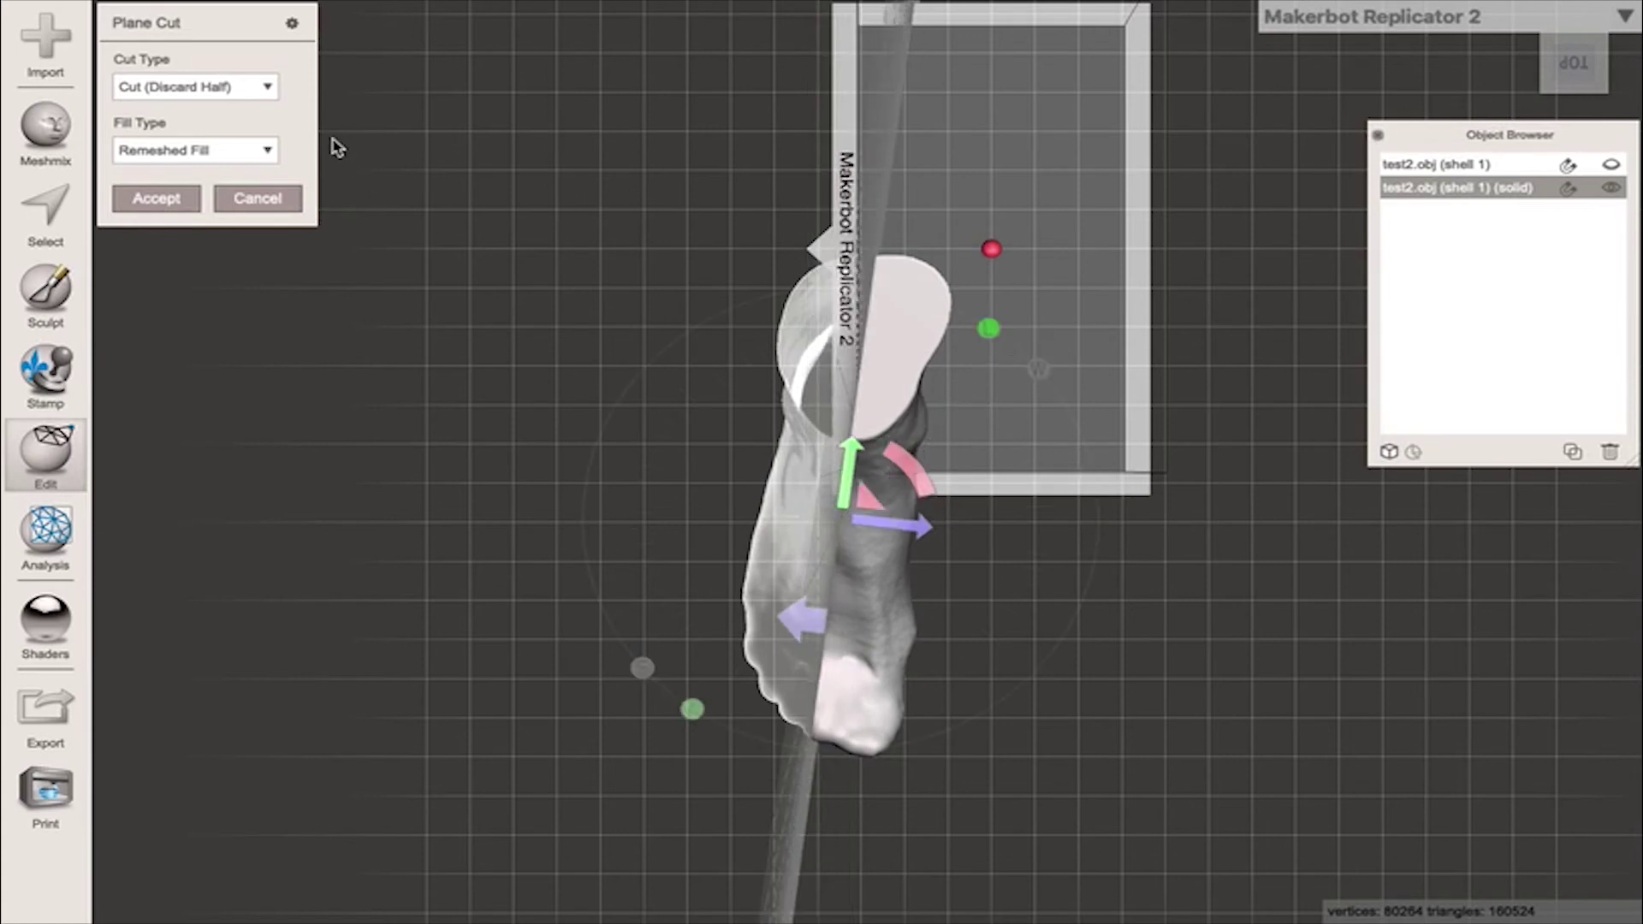
Apply the plane cut as Slice (Keep Both), then run Separate Shells on the halves
{"action": "left_click", "coordinate": [262, 88]}
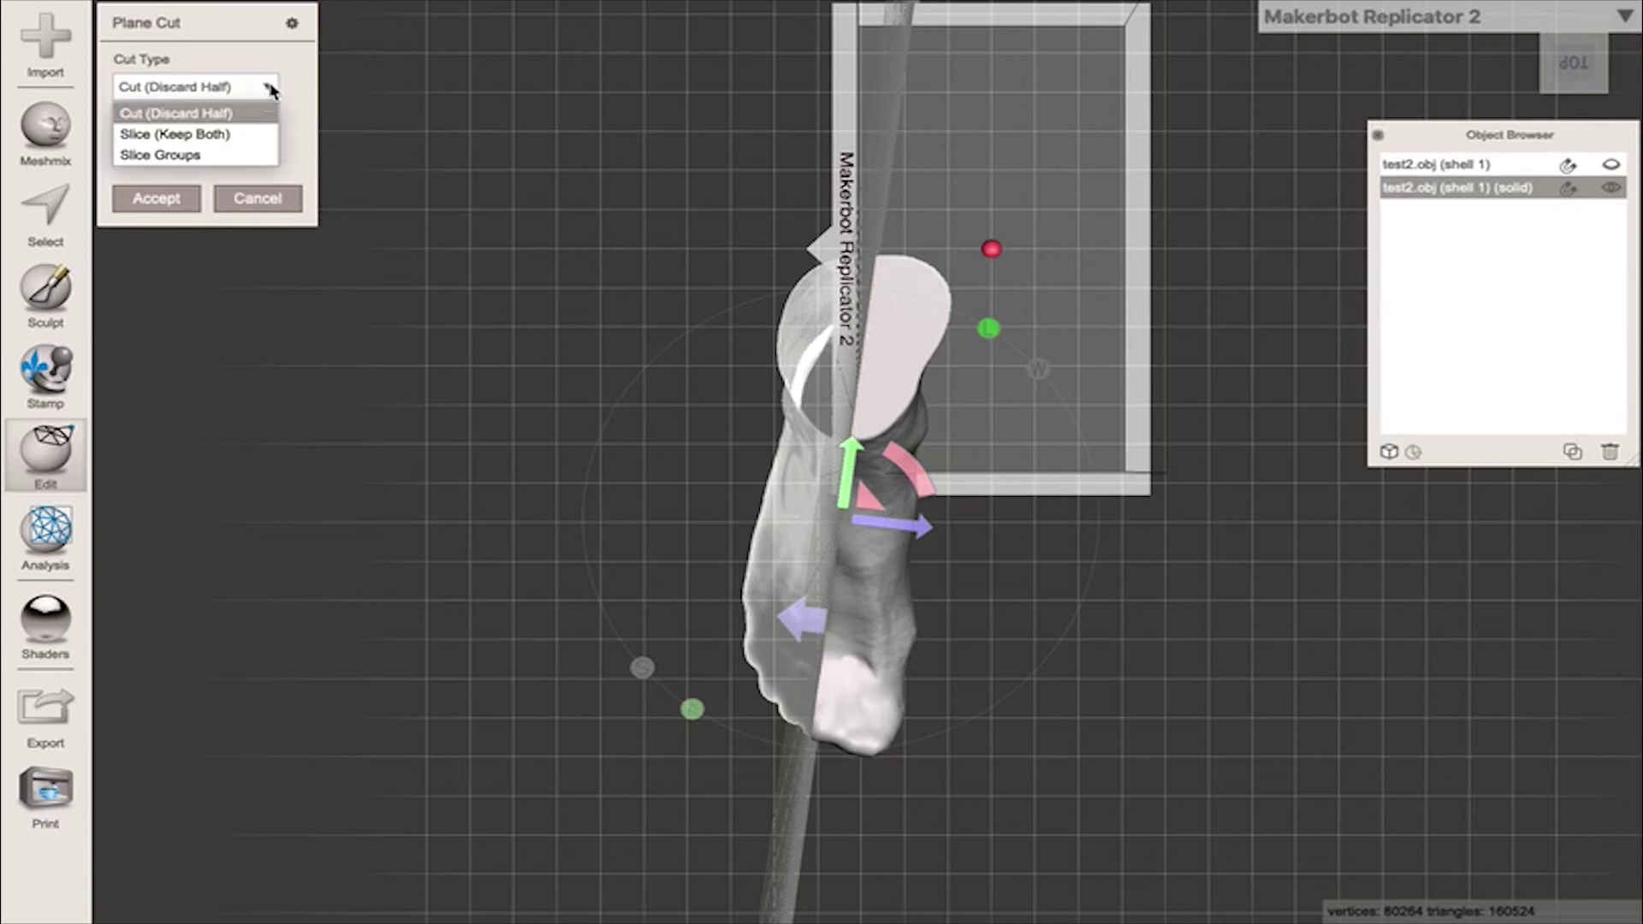
{"action": "left_click", "coordinate": [230, 137]}
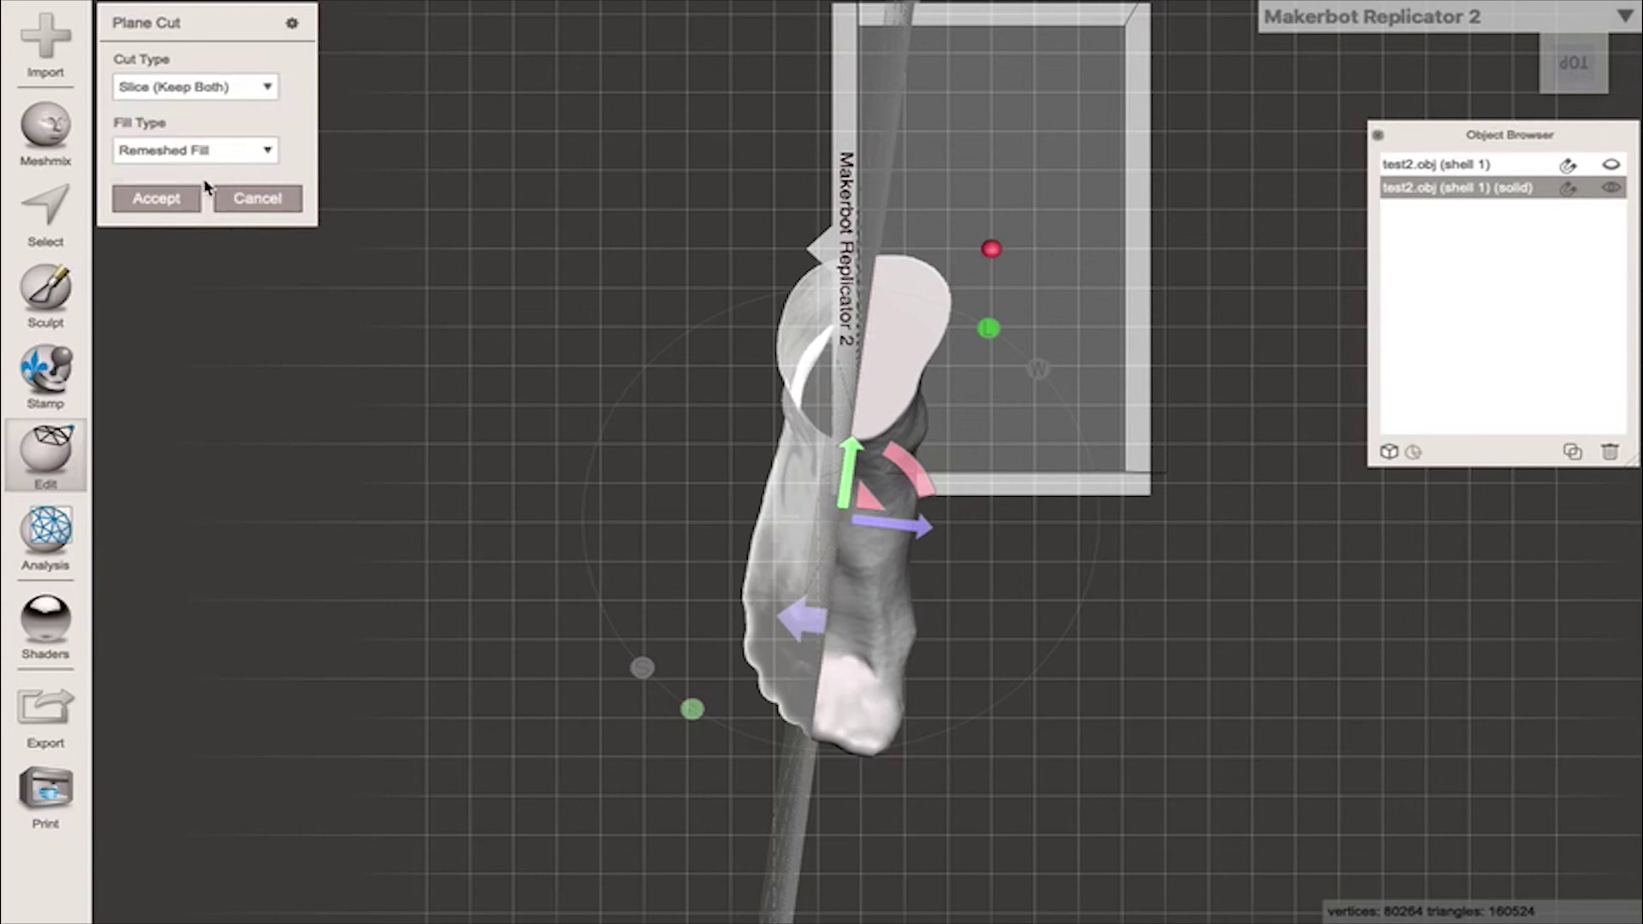
{"action": "left_click", "coordinate": [157, 198]}
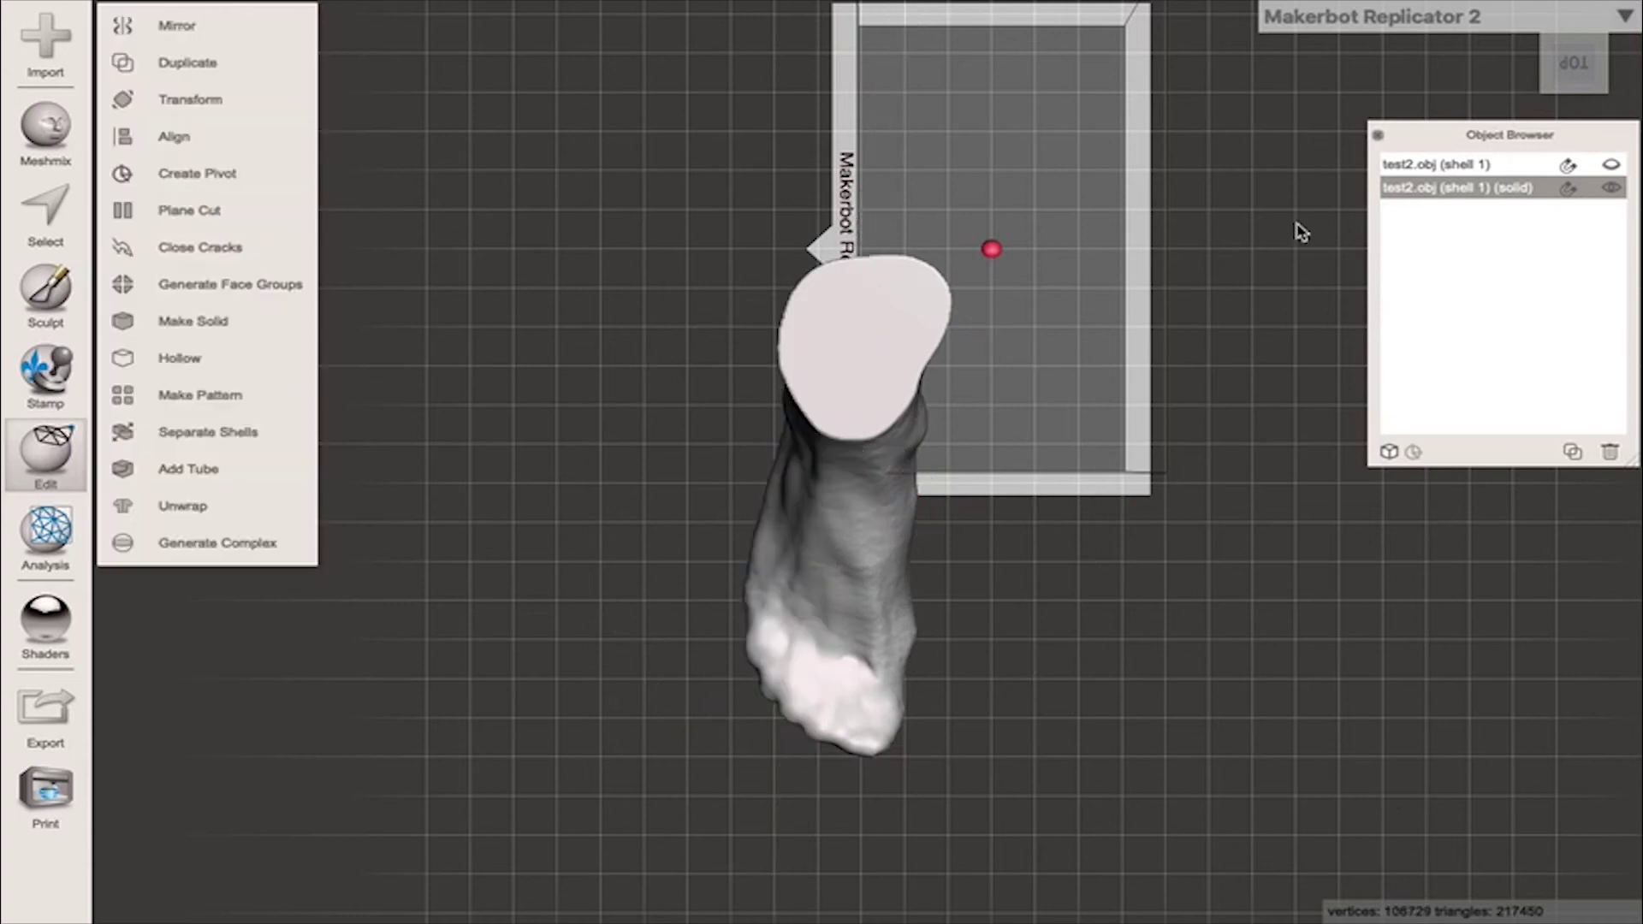
{"action": "left_click", "coordinate": [229, 434]}
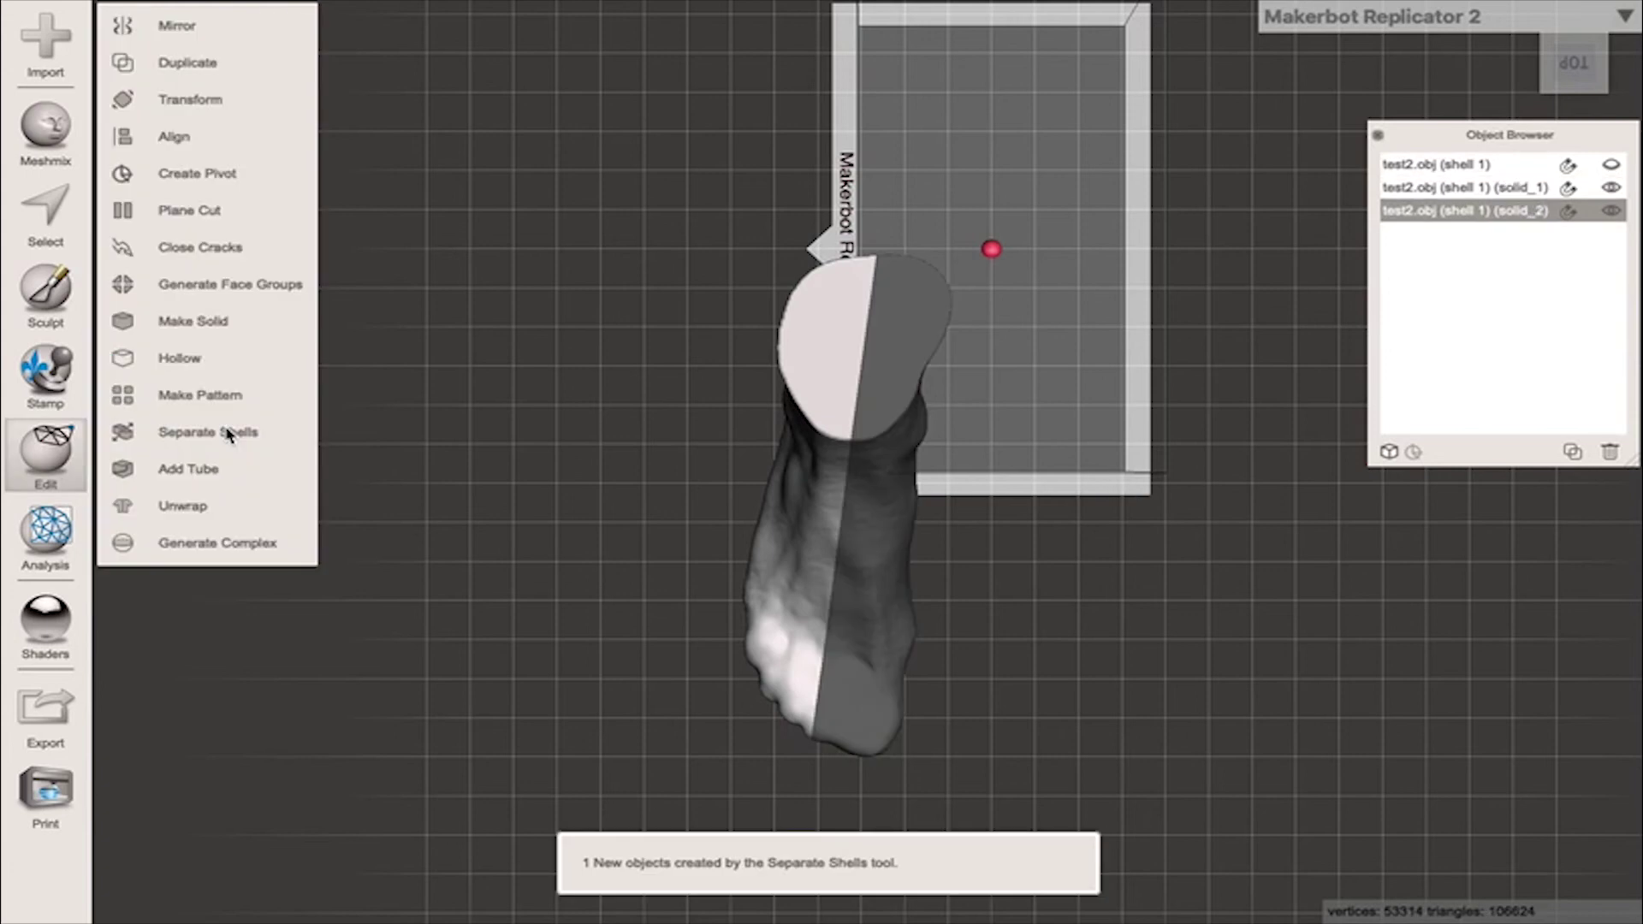
{"action": "right_click_drag", "start_coordinate": [976, 590], "coordinate": [1177, 352]}
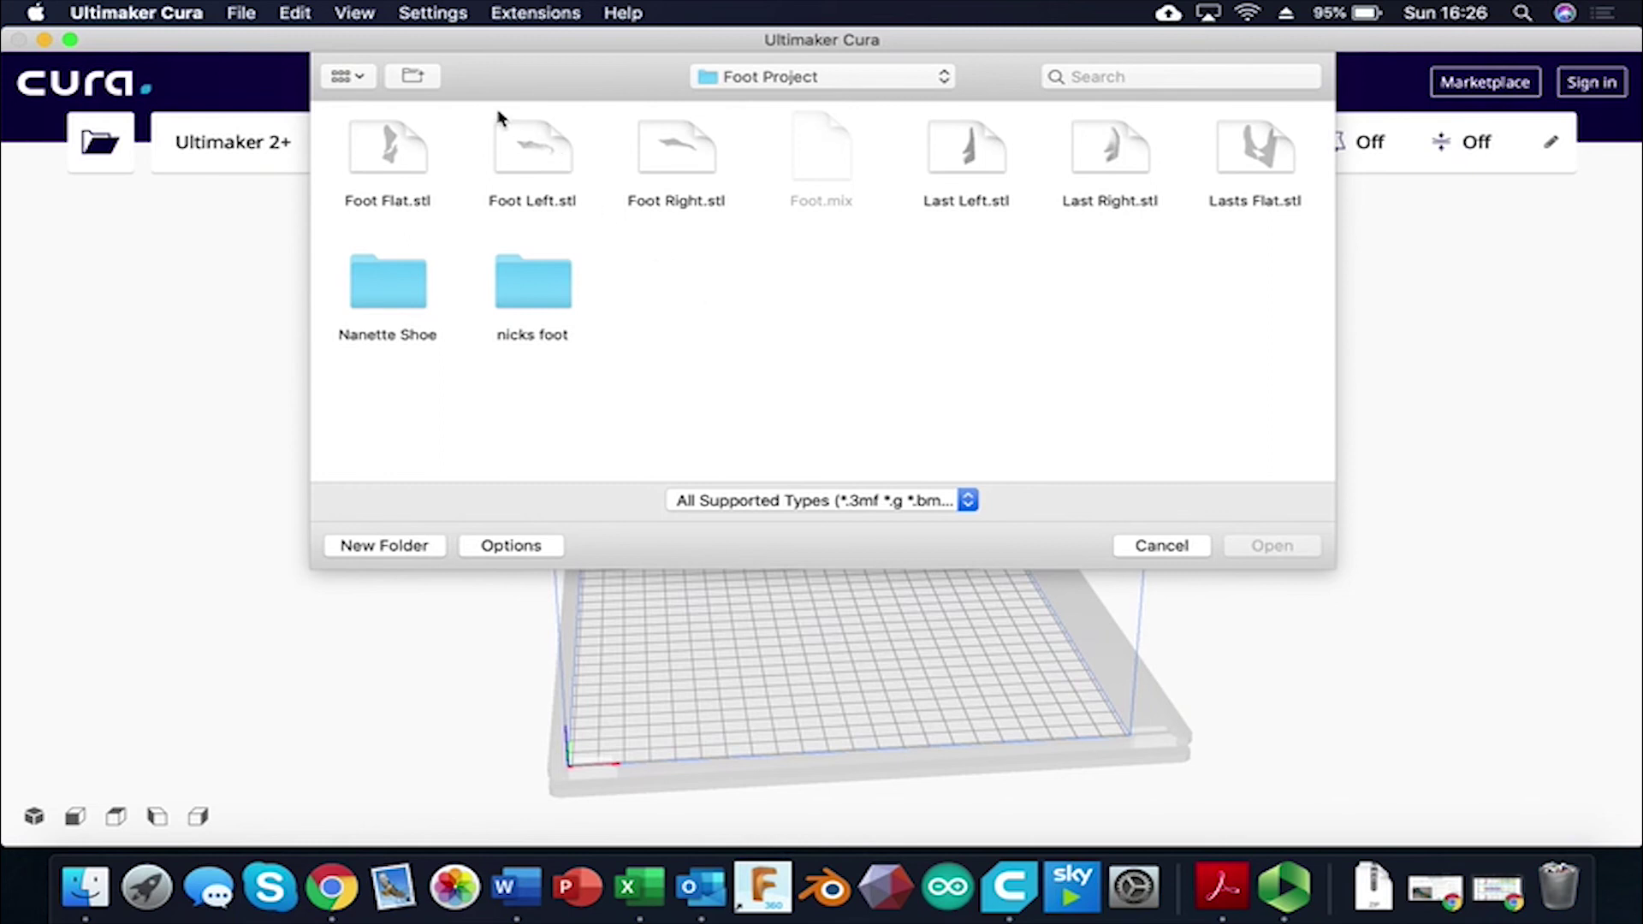
Open Foot Left.stl and Foot Right.stl together from the Foot Project folder
{"action": "left_click_drag", "start_coordinate": [485, 130], "coordinate": [703, 202]}
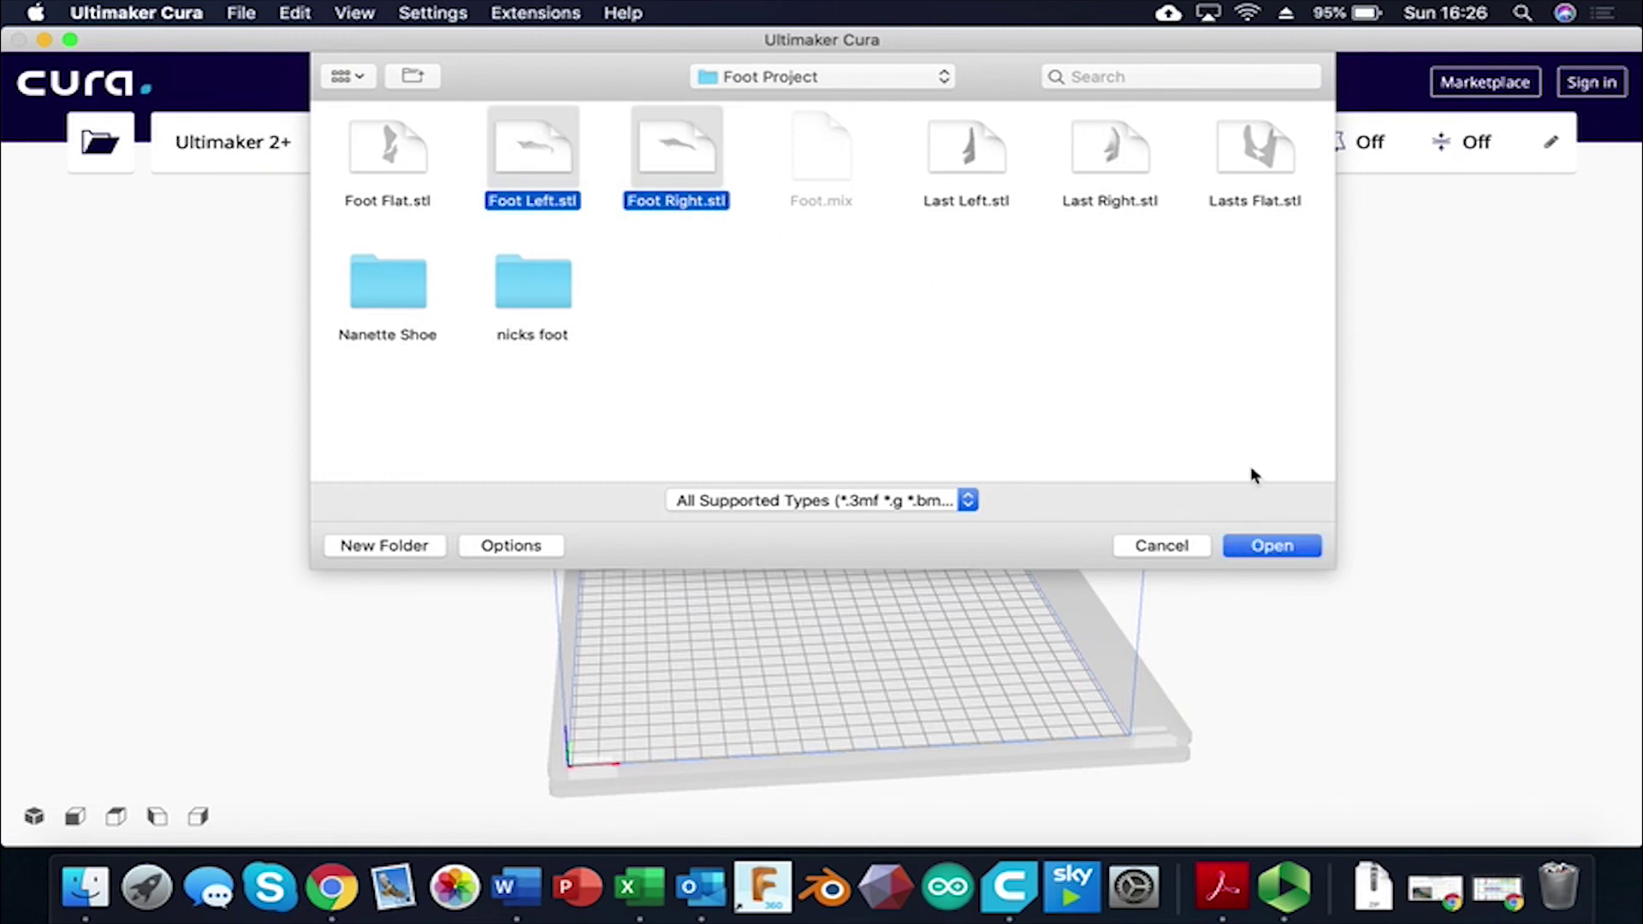
{"action": "left_click", "coordinate": [1315, 555]}
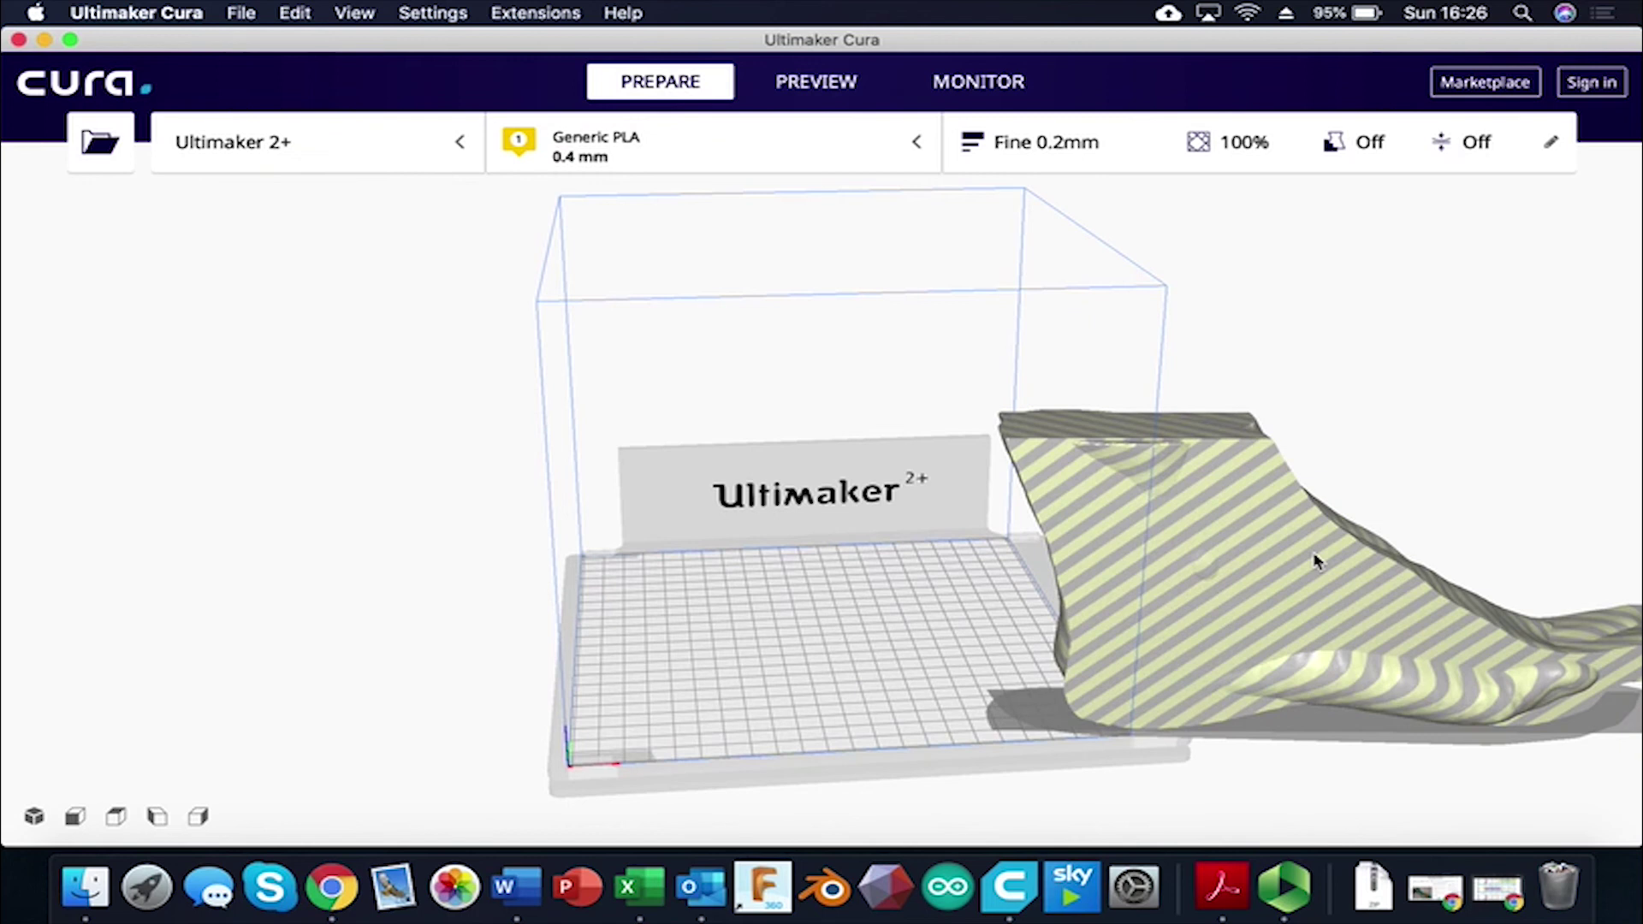
Move the thinner foot half, rotate it about the red axis, and lay it flat
{"action": "left_click", "coordinate": [1310, 560]}
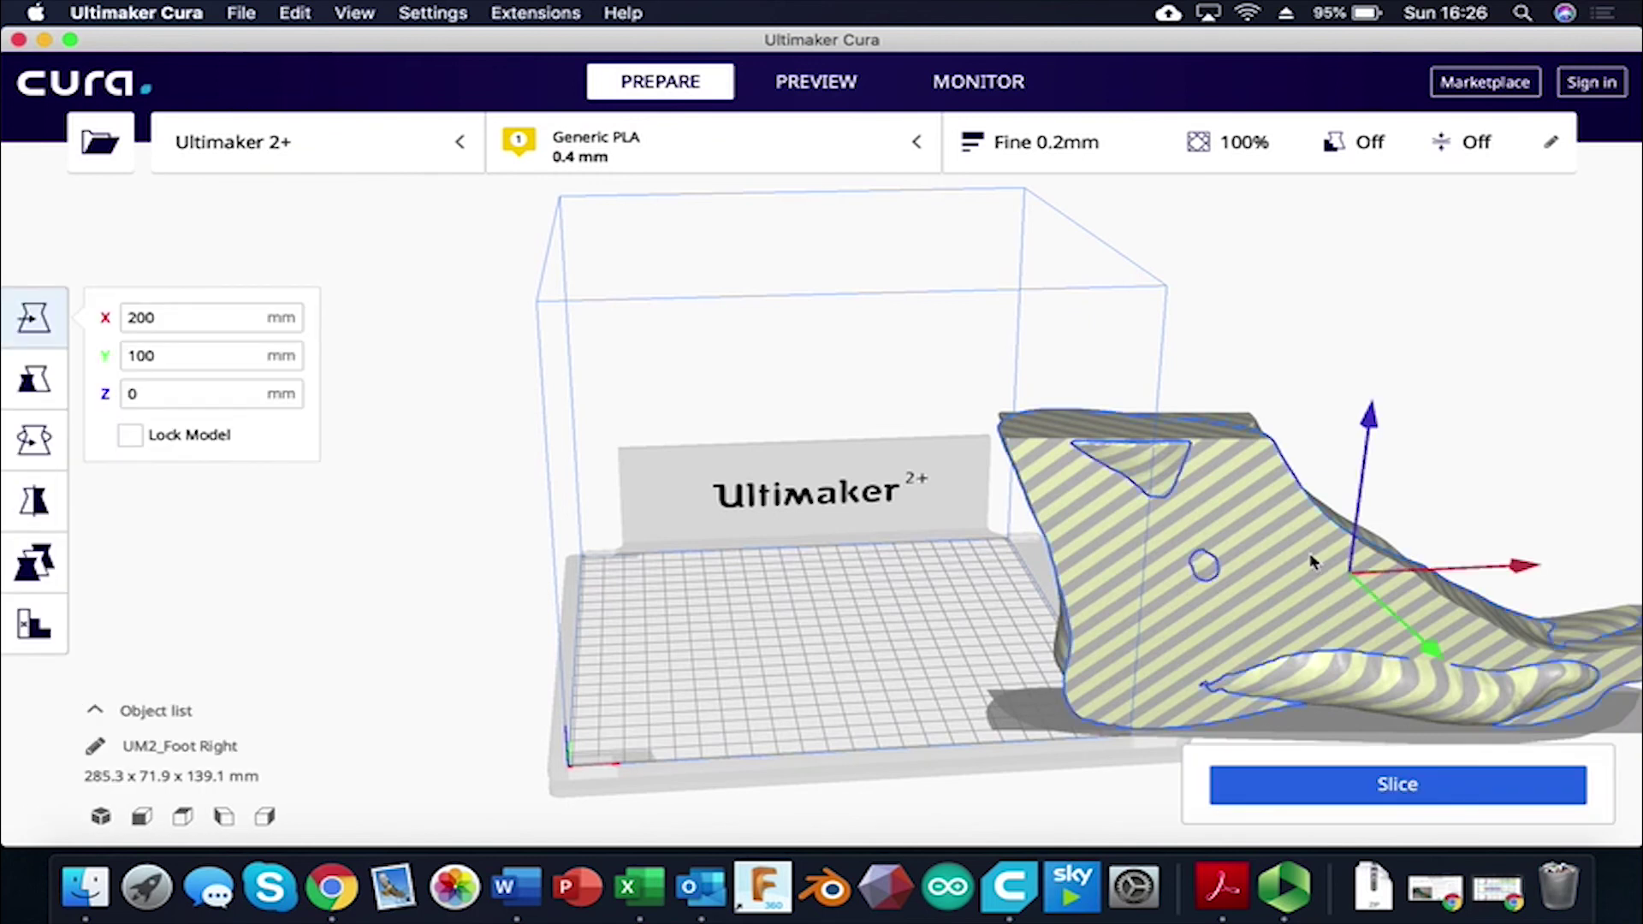
{"action": "left_click_drag", "start_coordinate": [1530, 578], "coordinate": [967, 566]}
{"action": "left_click_drag", "start_coordinate": [818, 681], "coordinate": [780, 544]}
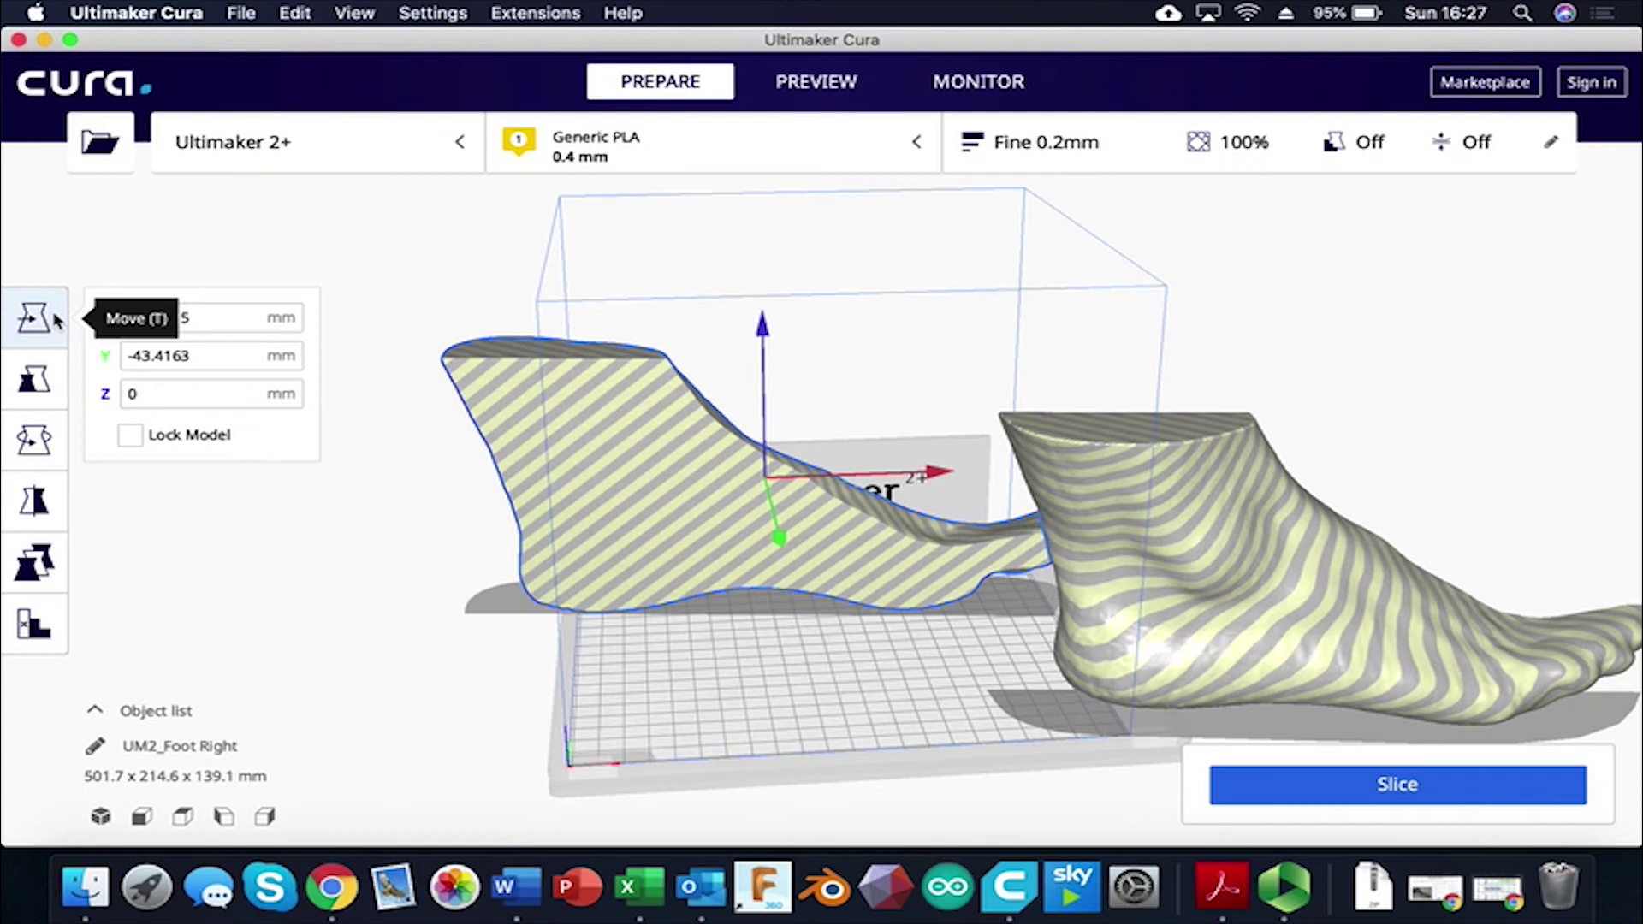
{"action": "left_click", "coordinate": [47, 435]}
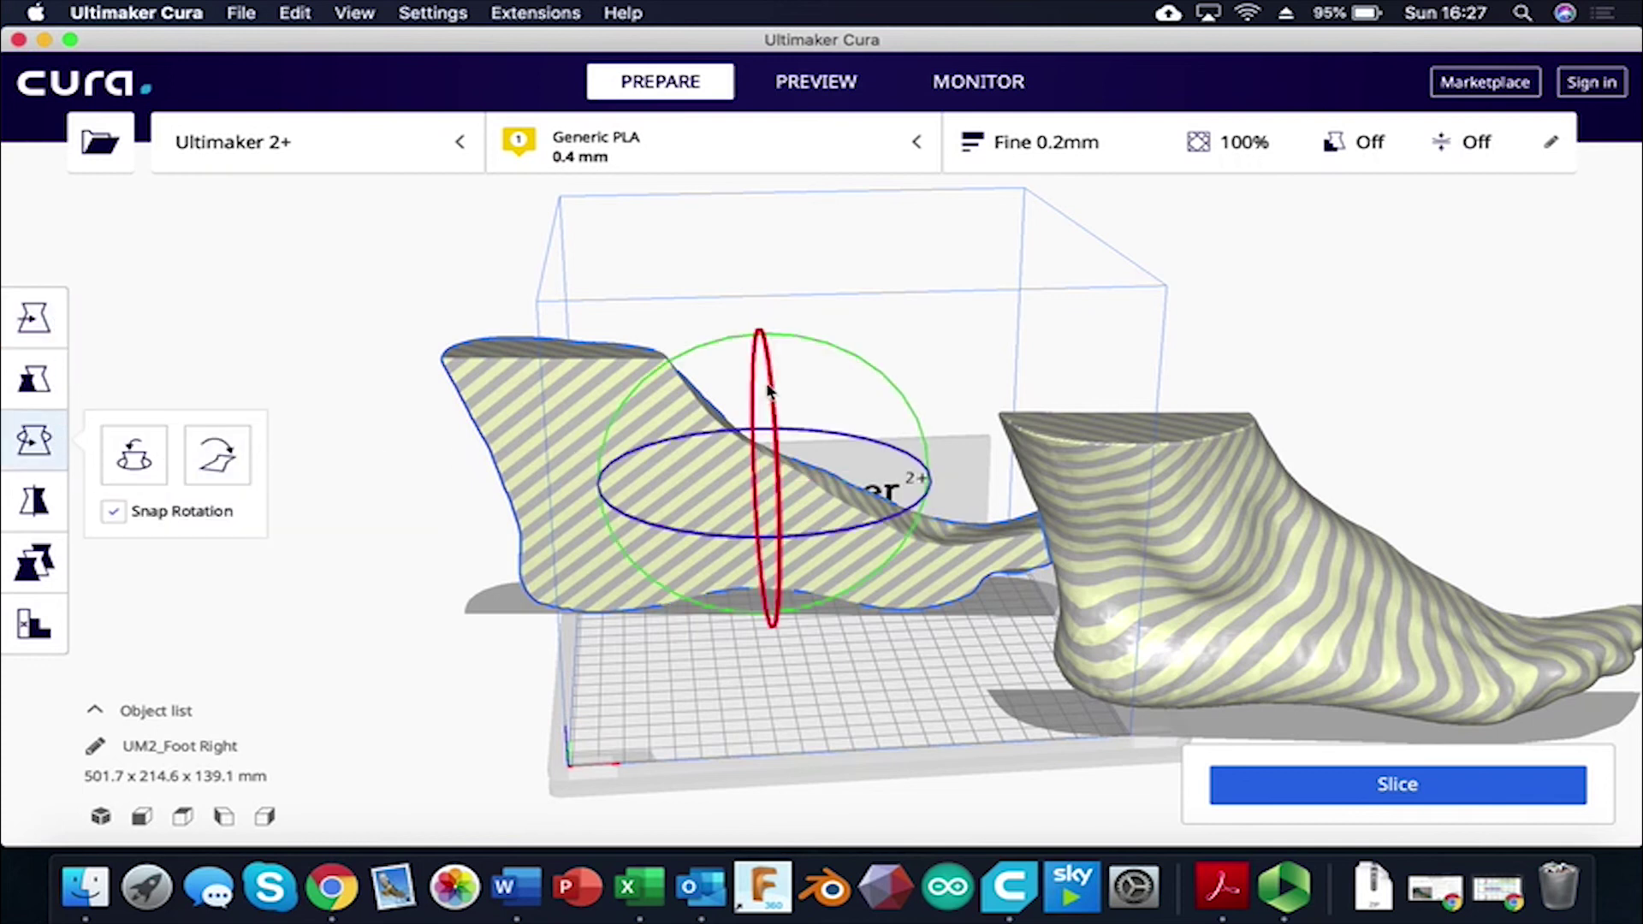
{"action": "left_click_drag", "start_coordinate": [772, 390], "coordinate": [783, 599]}
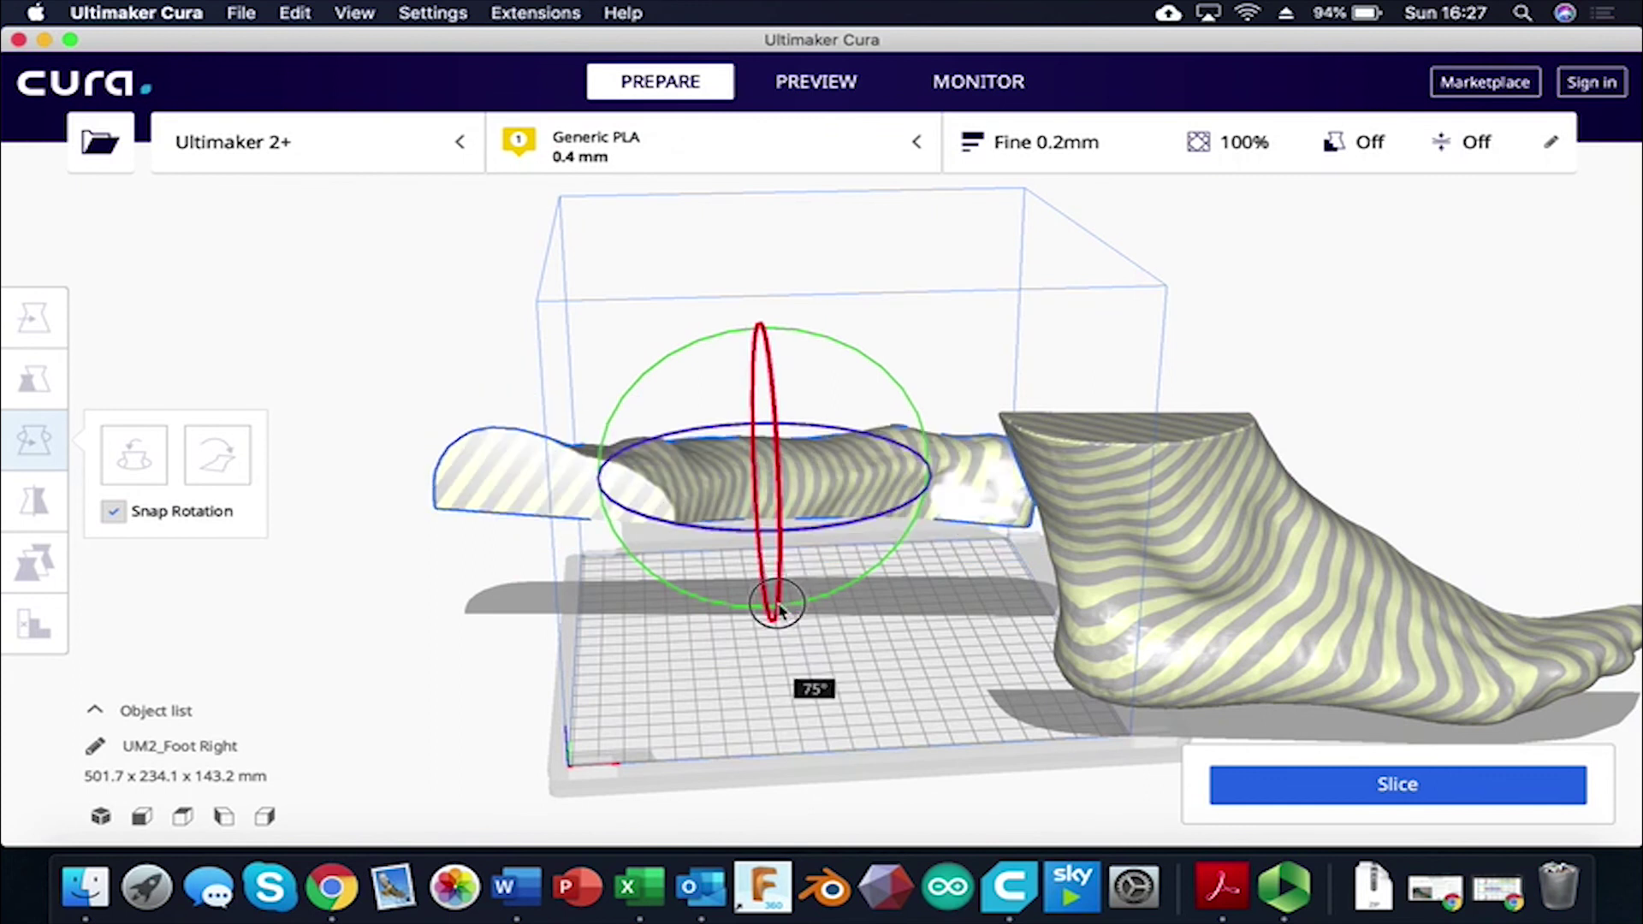
{"action": "left_click_drag", "start_coordinate": [777, 607], "coordinate": [775, 626]}
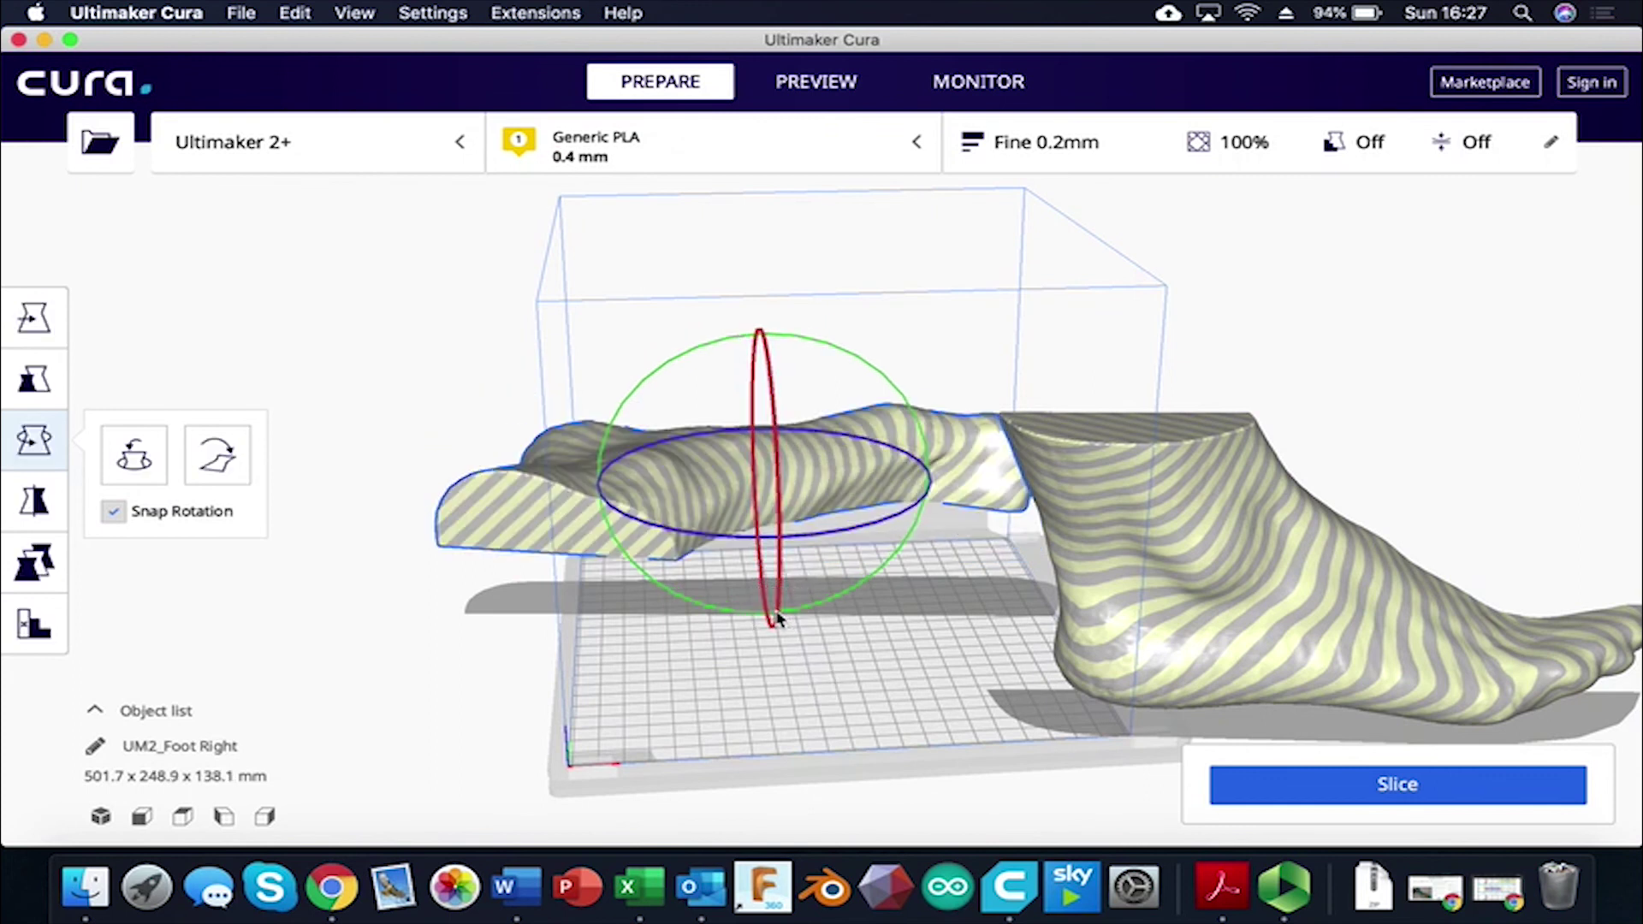
{"action": "left_click", "coordinate": [224, 463]}
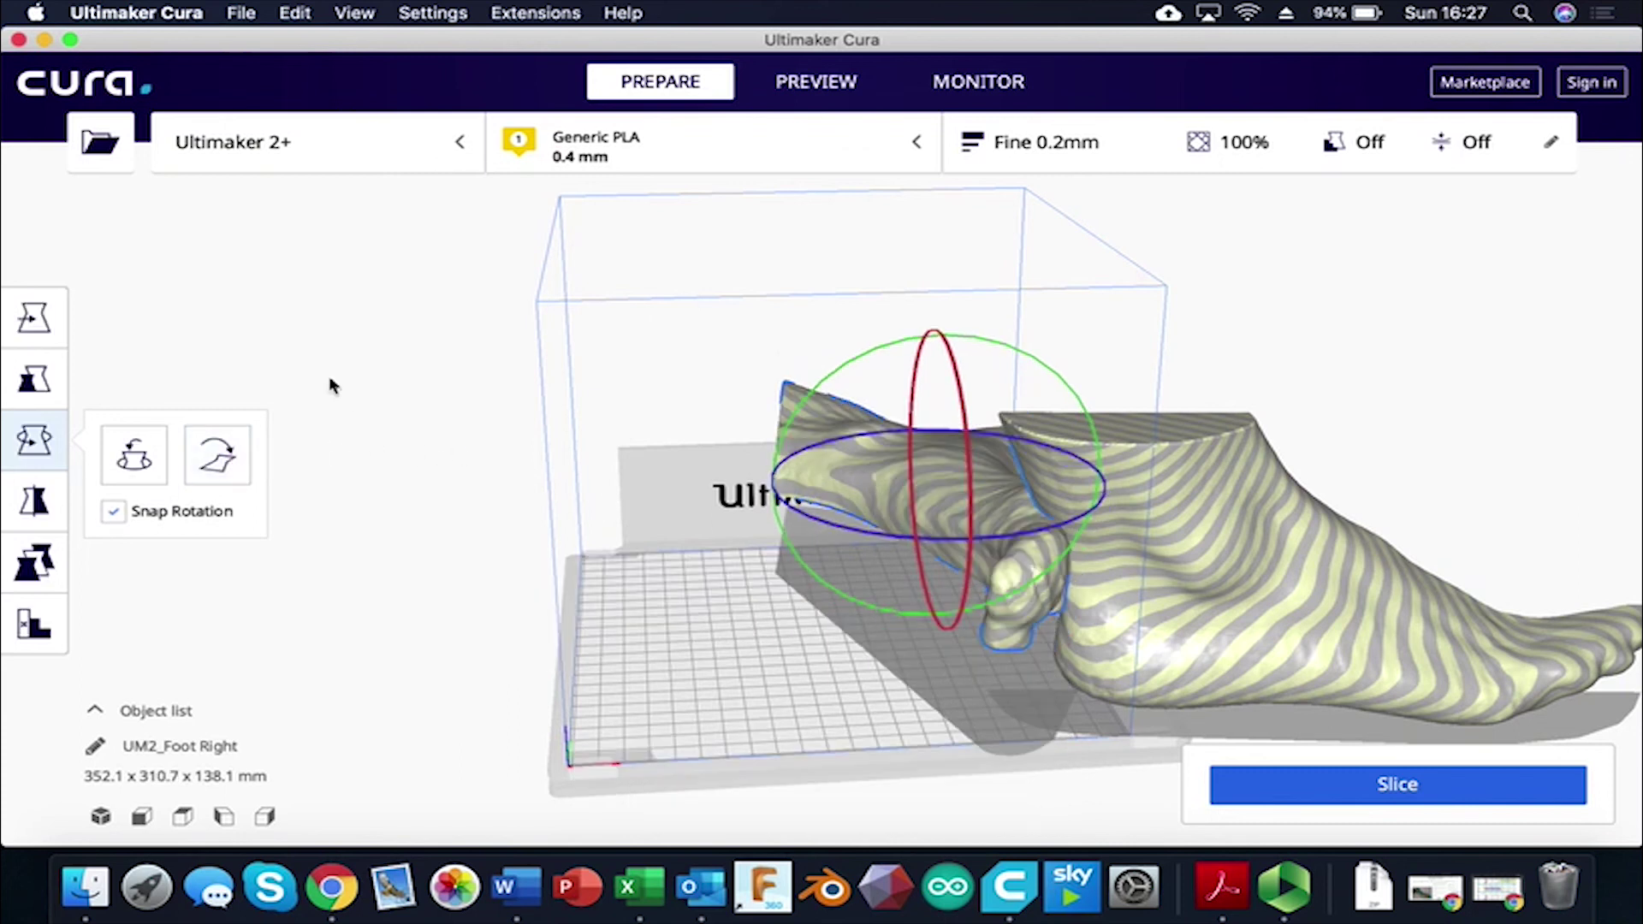
Set the foot half's Z position to 0 so it rests on the plate
{"action": "left_click", "coordinate": [42, 323]}
{"action": "double_click", "coordinate": [228, 396]}
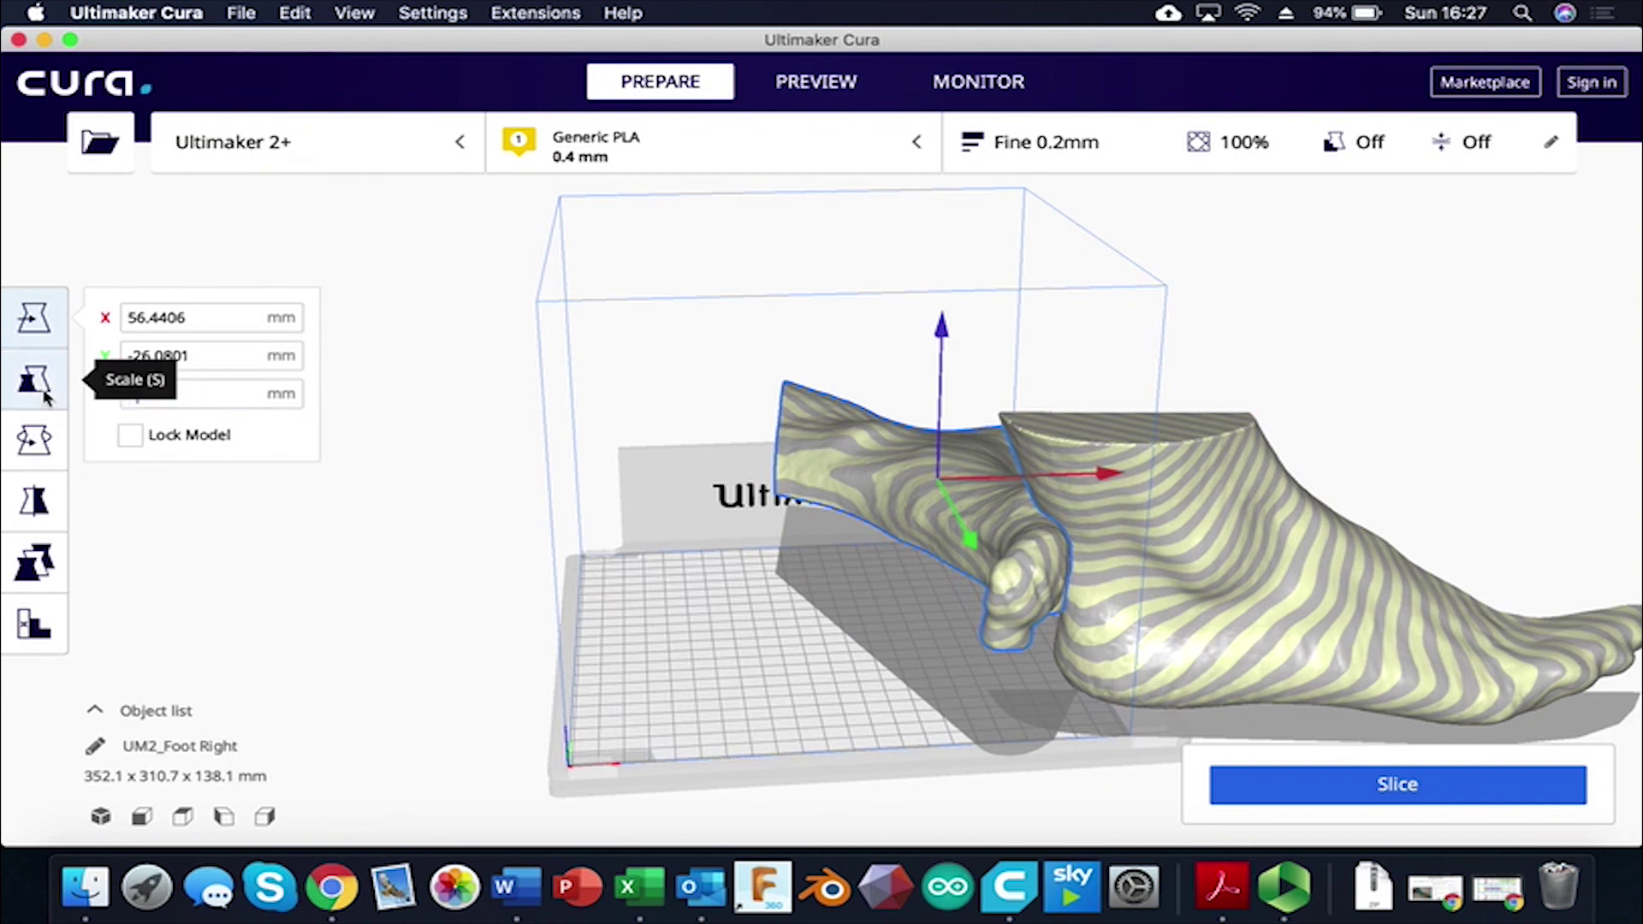
{"action": "left_click", "coordinate": [209, 400]}
{"action": "key", "text": "Return"}
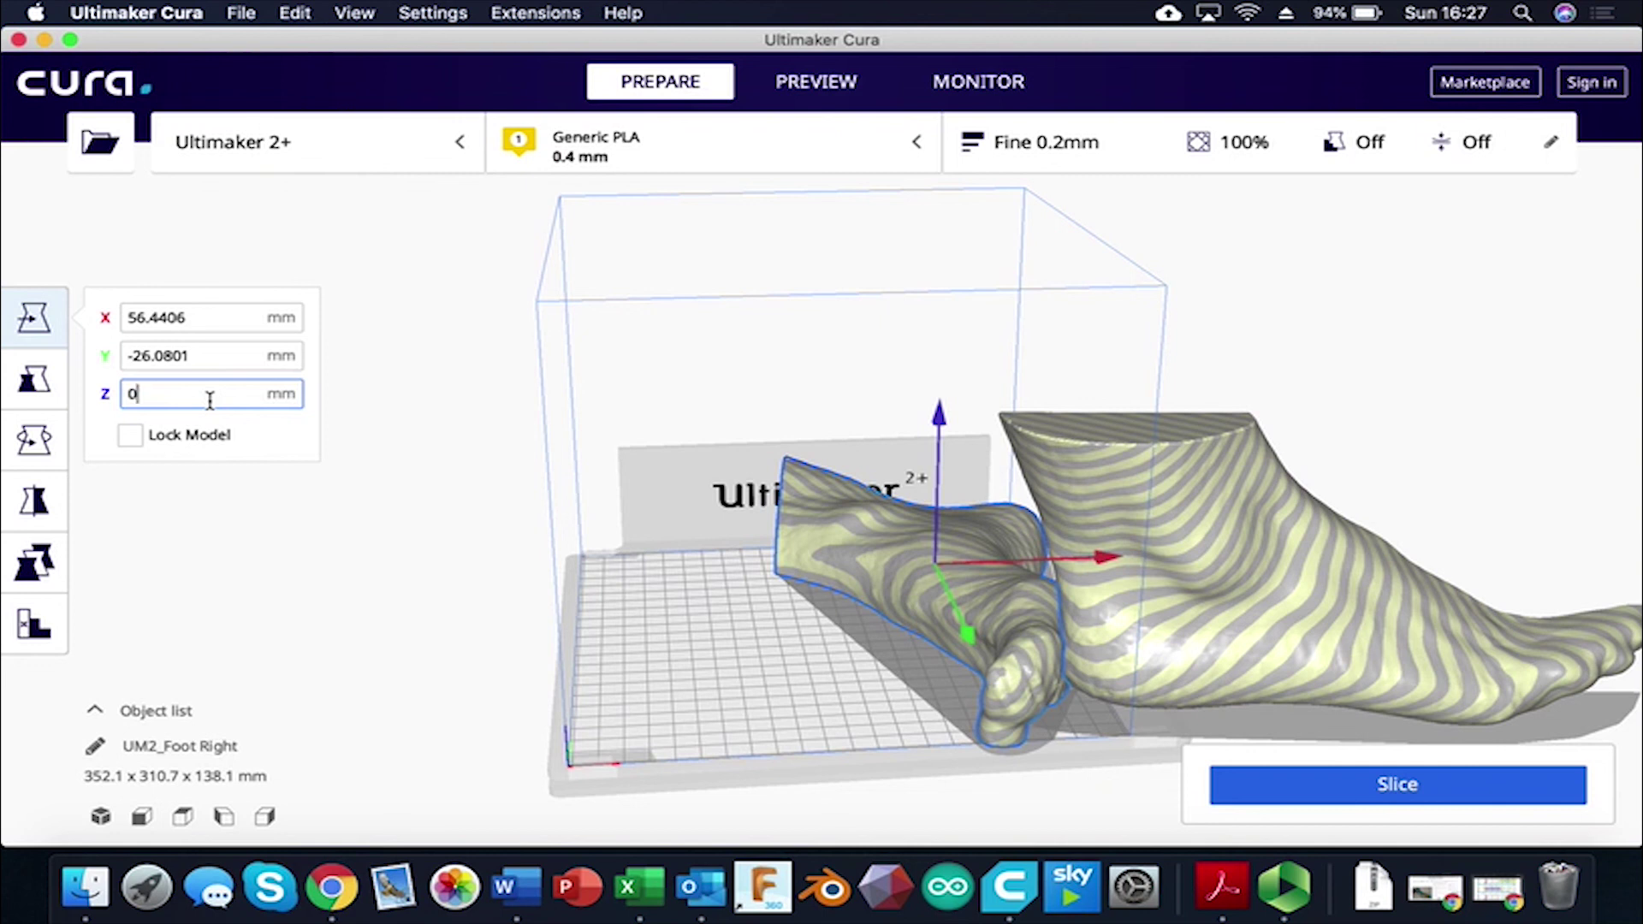
Select the larger foot half, rotate it about the red axis, and lay it flat
{"action": "left_click", "coordinate": [1208, 569]}
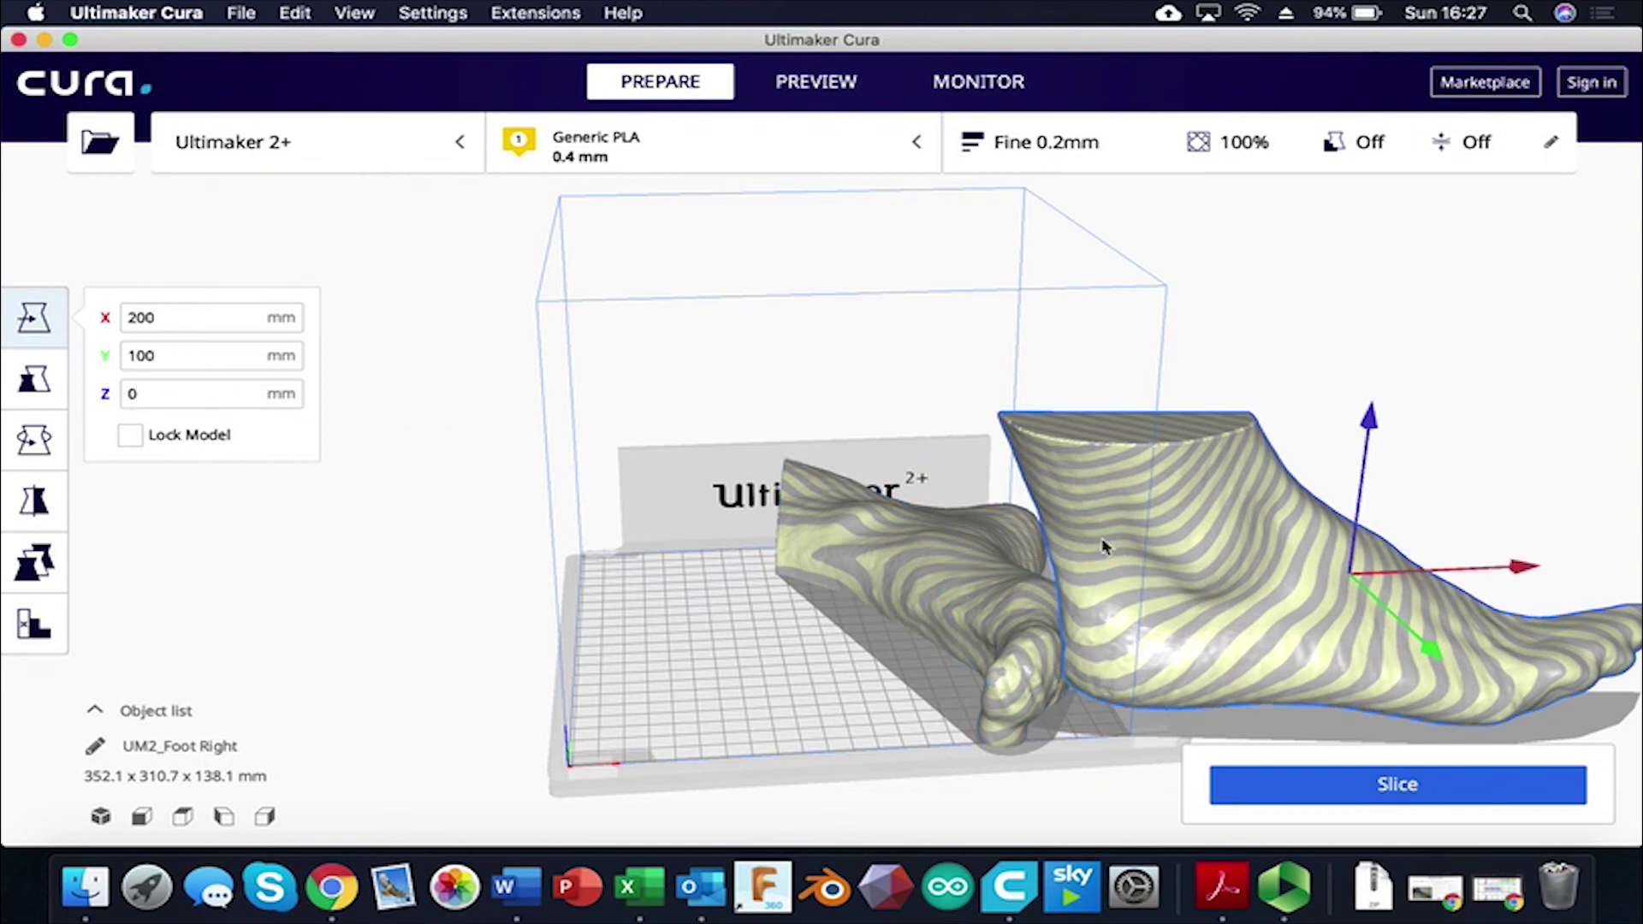
{"action": "left_click", "coordinate": [34, 439]}
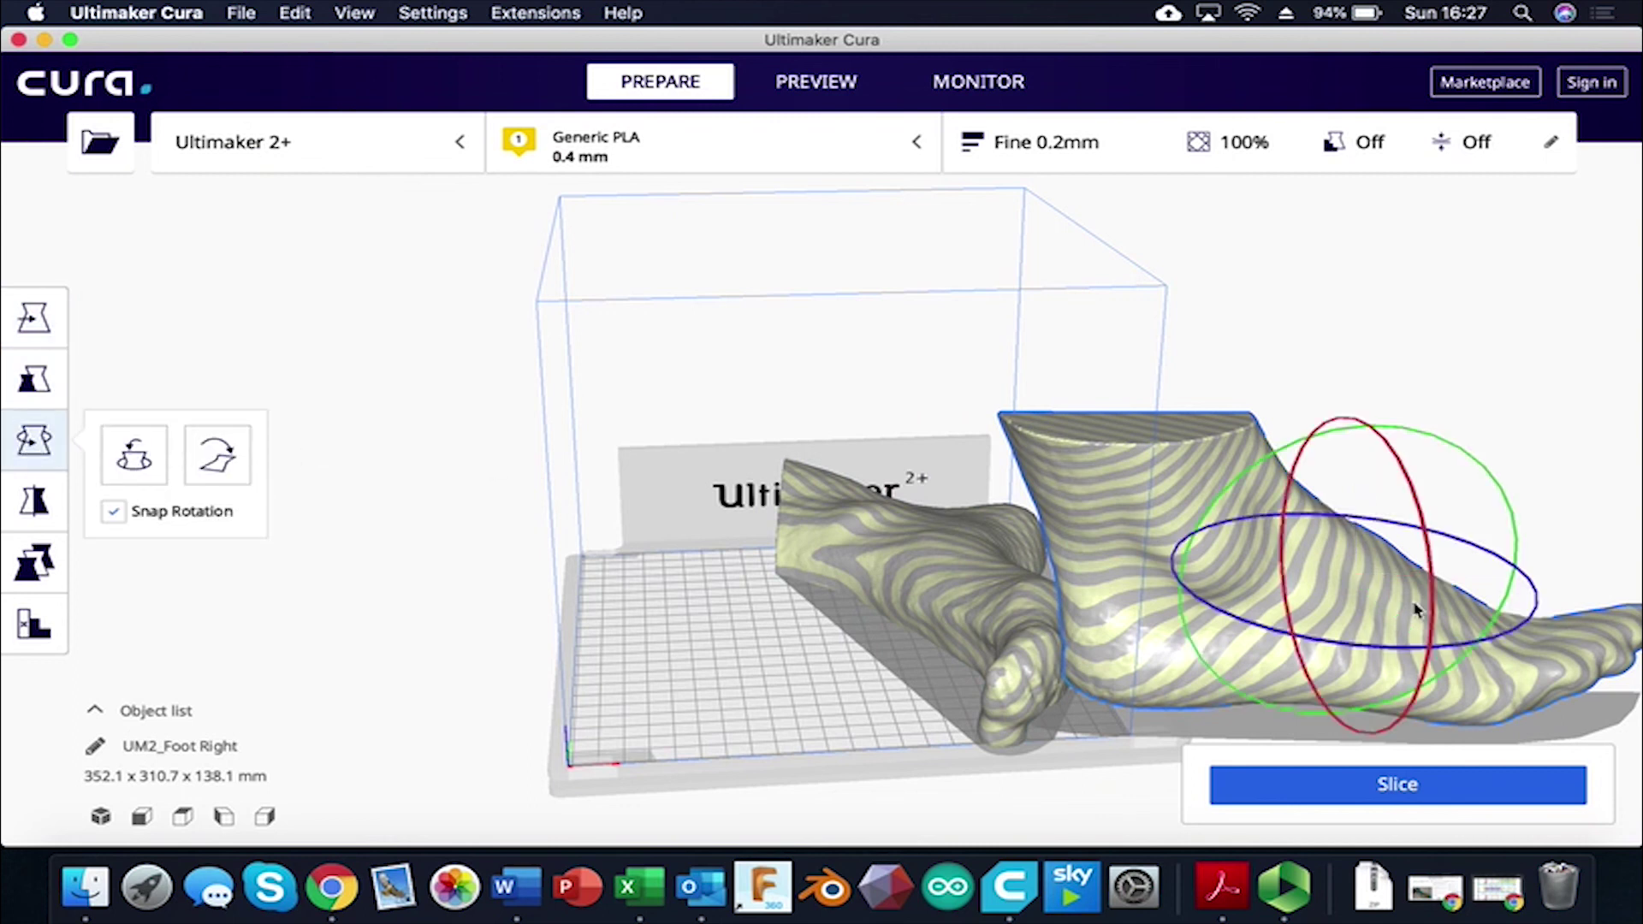
{"action": "left_click_drag", "start_coordinate": [1433, 623], "coordinate": [1322, 446]}
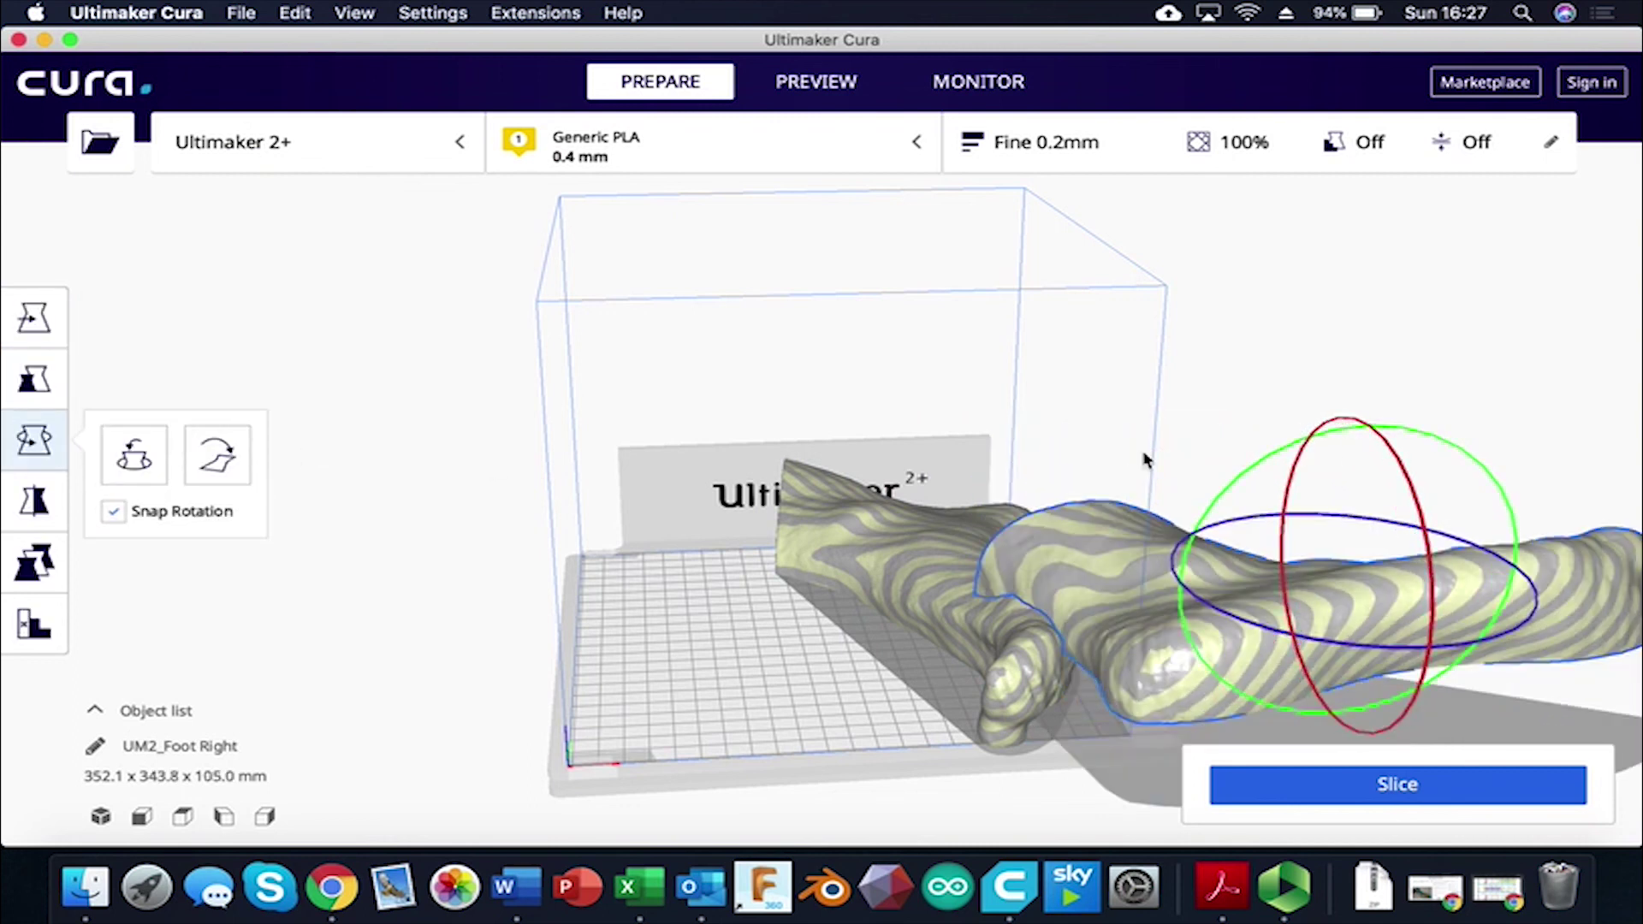
{"action": "left_click", "coordinate": [226, 464]}
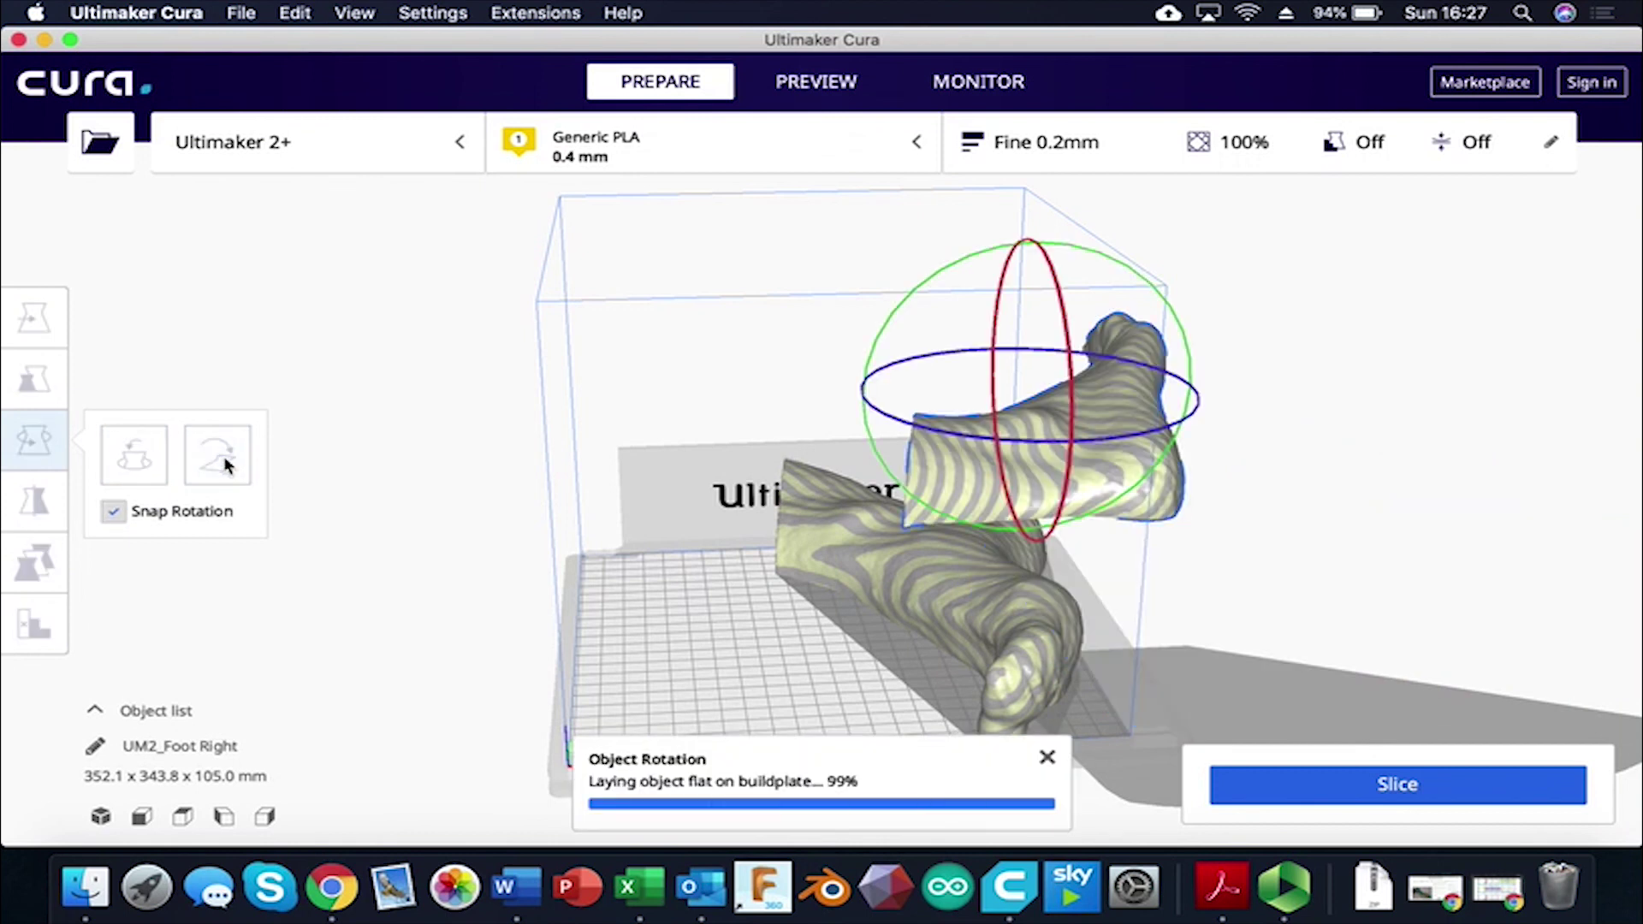
Move it left beside the other half and set its Z to 0
{"action": "left_click", "coordinate": [41, 323]}
{"action": "left_click_drag", "start_coordinate": [1194, 415], "coordinate": [633, 702]}
{"action": "left_click", "coordinate": [109, 390]}
{"action": "key", "text": "BackSpace"}
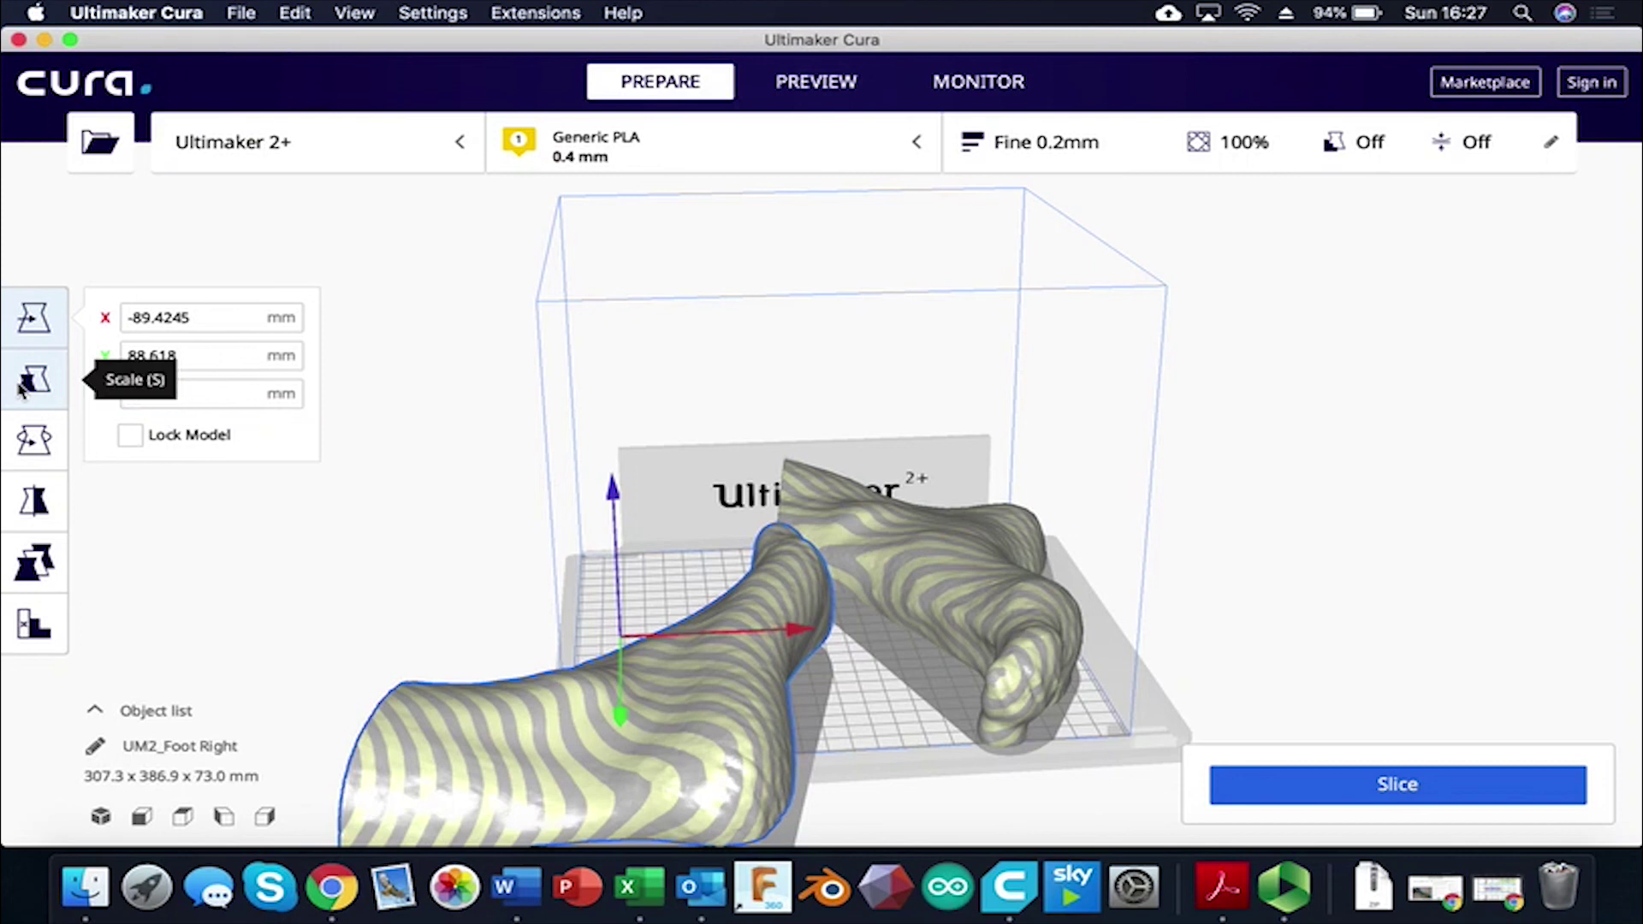
{"action": "type", "text": "0"}
{"action": "key", "text": "Return"}
{"action": "left_click", "coordinate": [744, 400]}
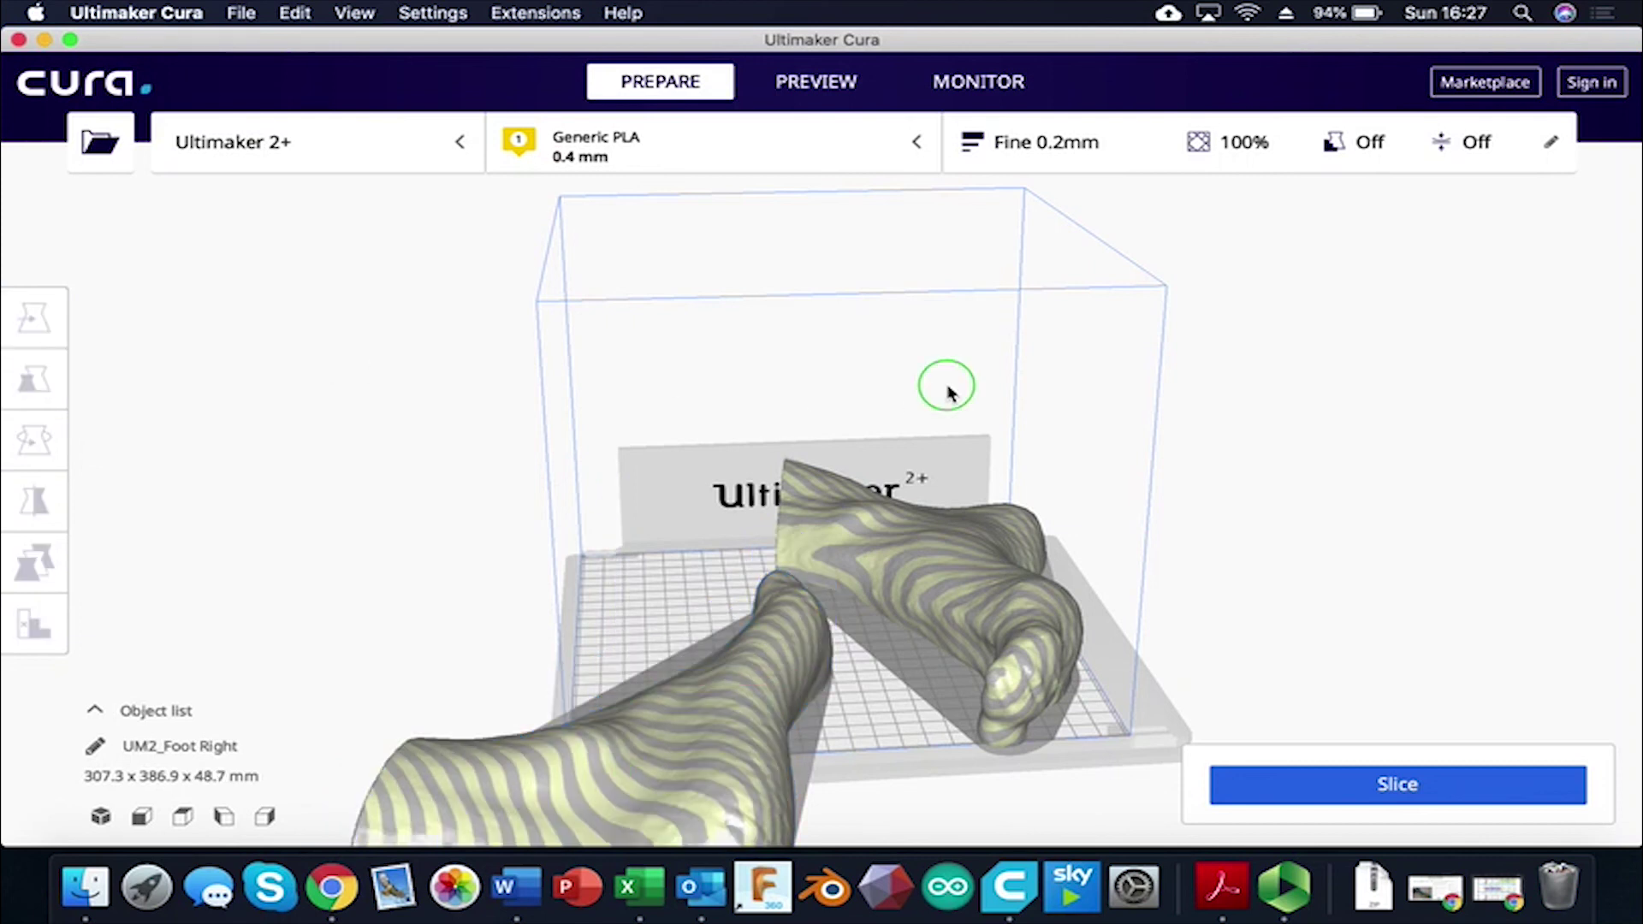
{"action": "right_click_drag", "start_coordinate": [947, 393], "coordinate": [689, 568]}
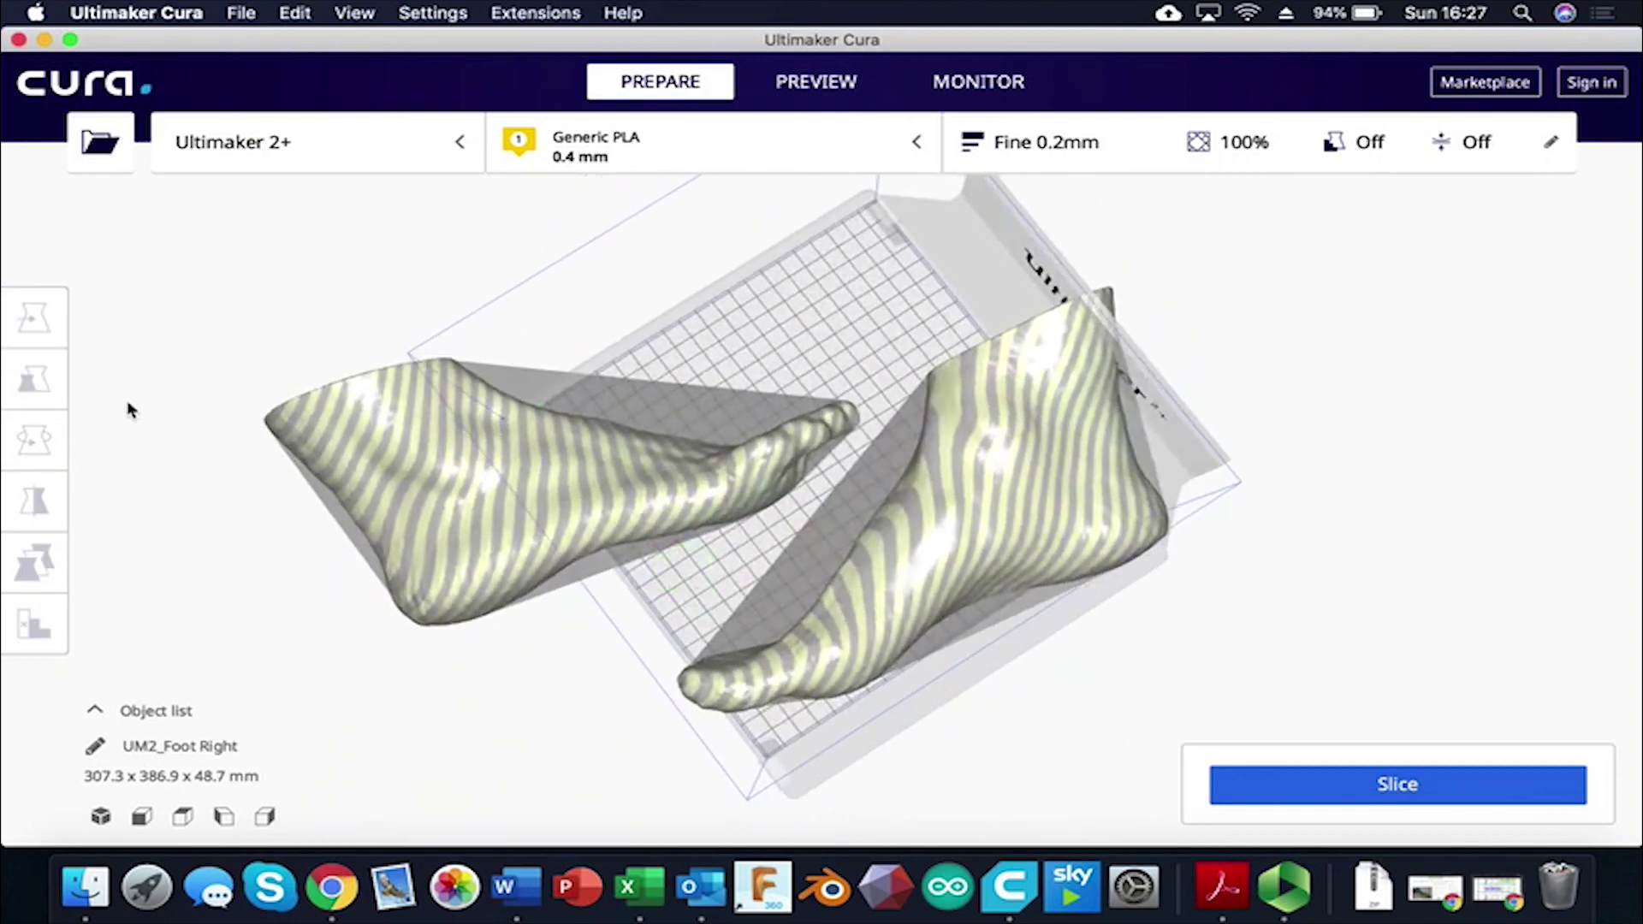
Export via File > Export…, naming the file Flat Feet in STL File (ASCII) format
{"action": "left_click", "coordinate": [257, 15]}
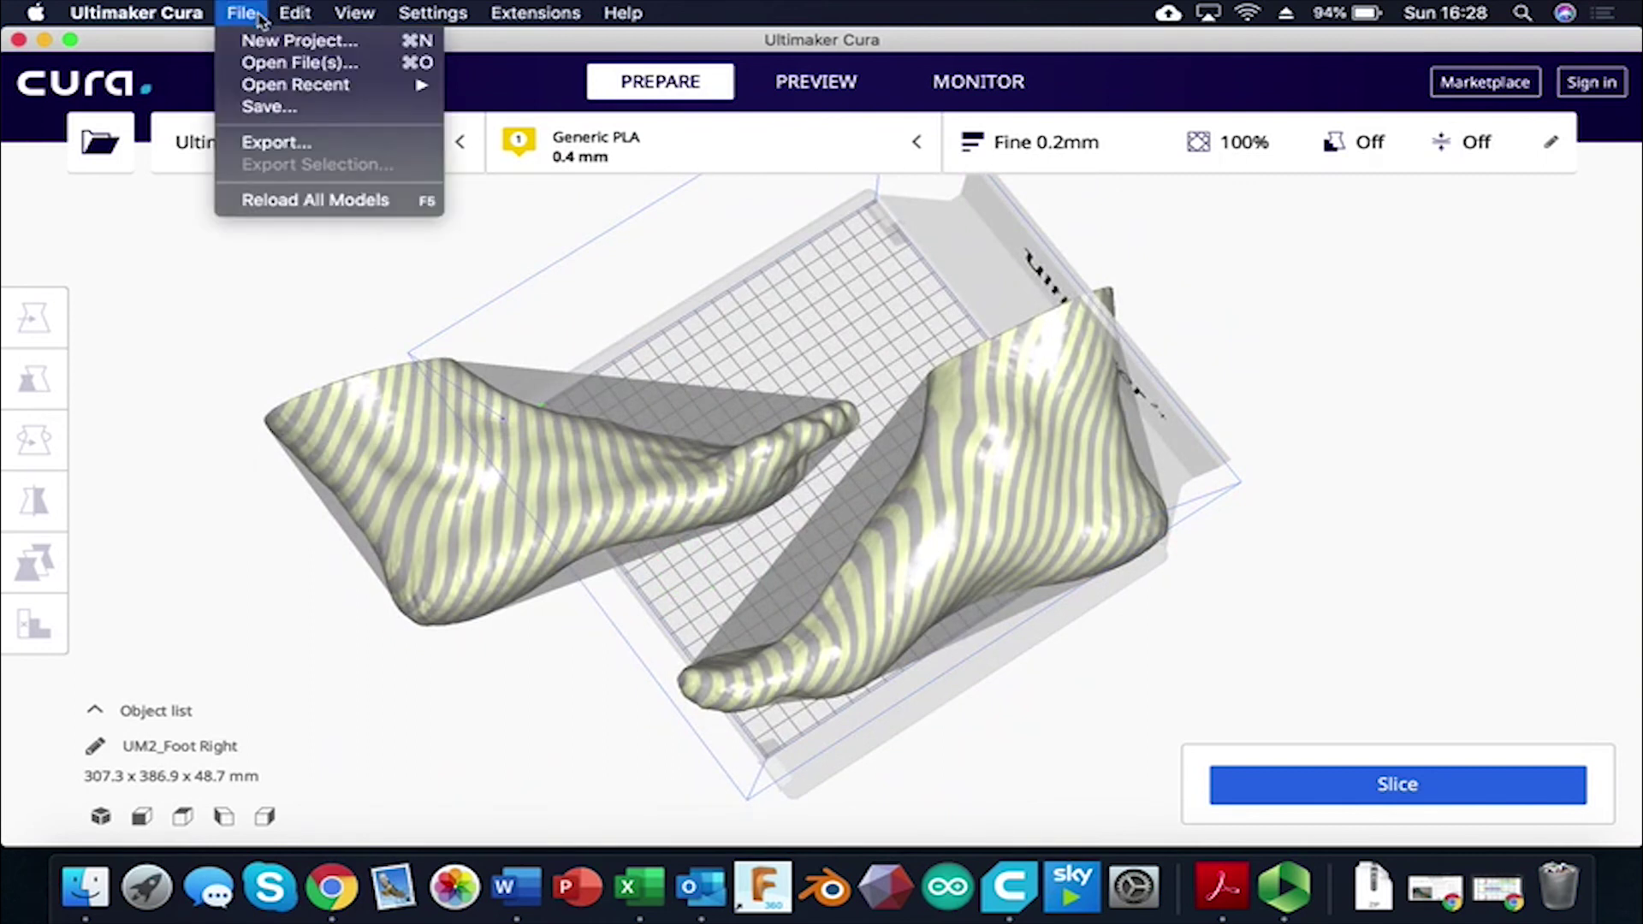
{"action": "left_click", "coordinate": [279, 145]}
{"action": "left_click_drag", "start_coordinate": [838, 219], "coordinate": [631, 233]}
{"action": "type", "text": "Flat"}
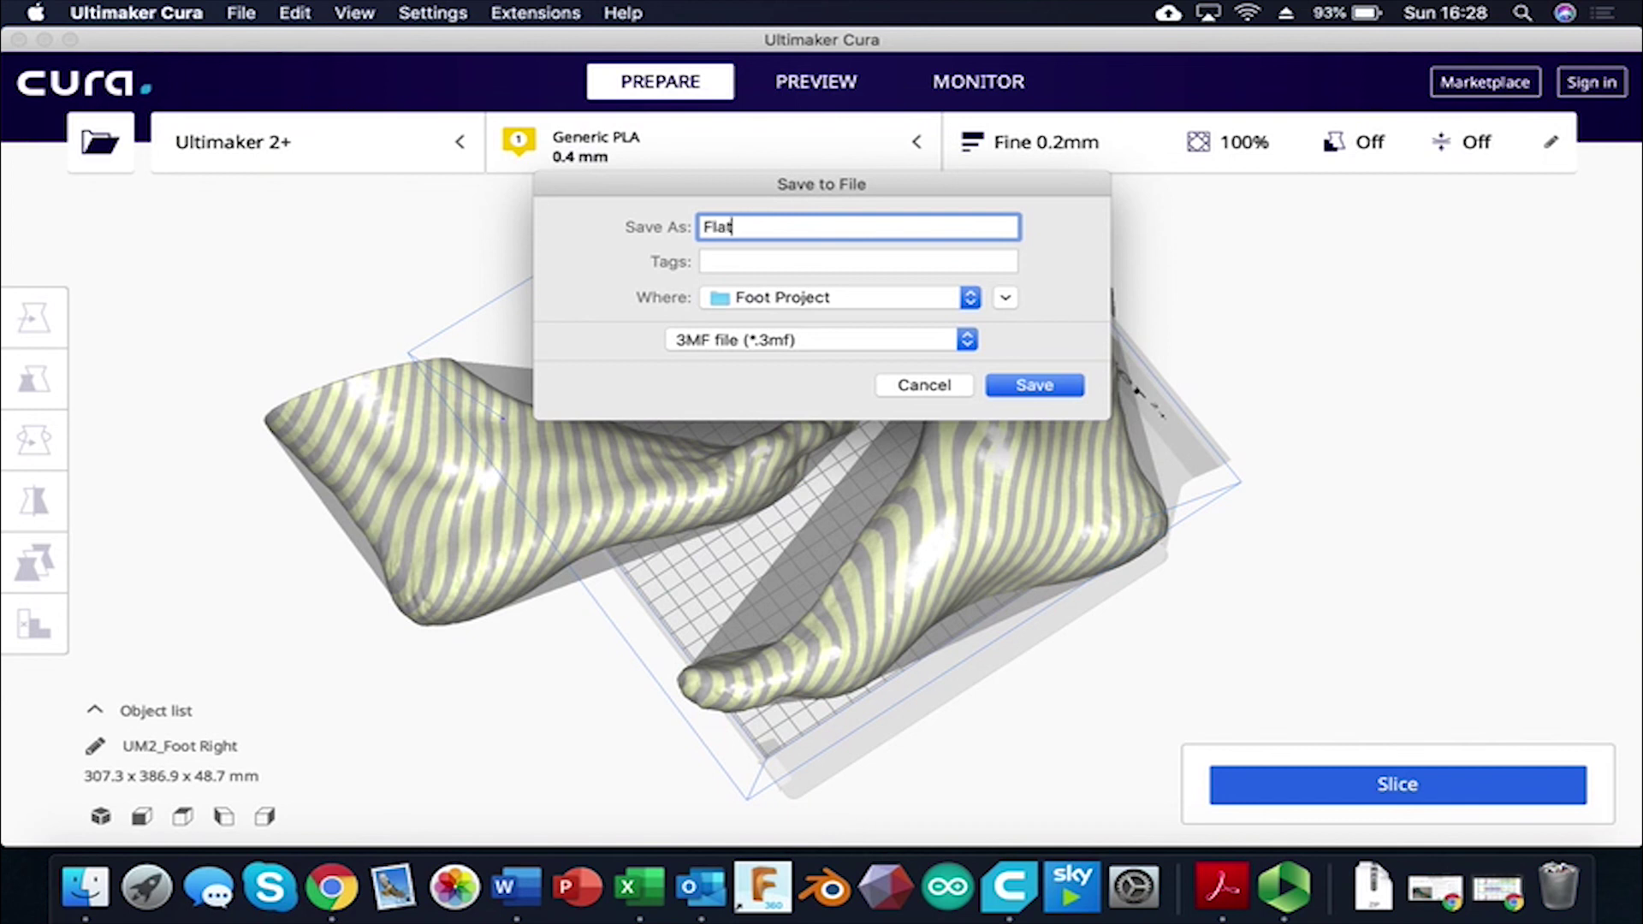
{"action": "type", "text": " Feet"}
{"action": "left_click", "coordinate": [965, 335]}
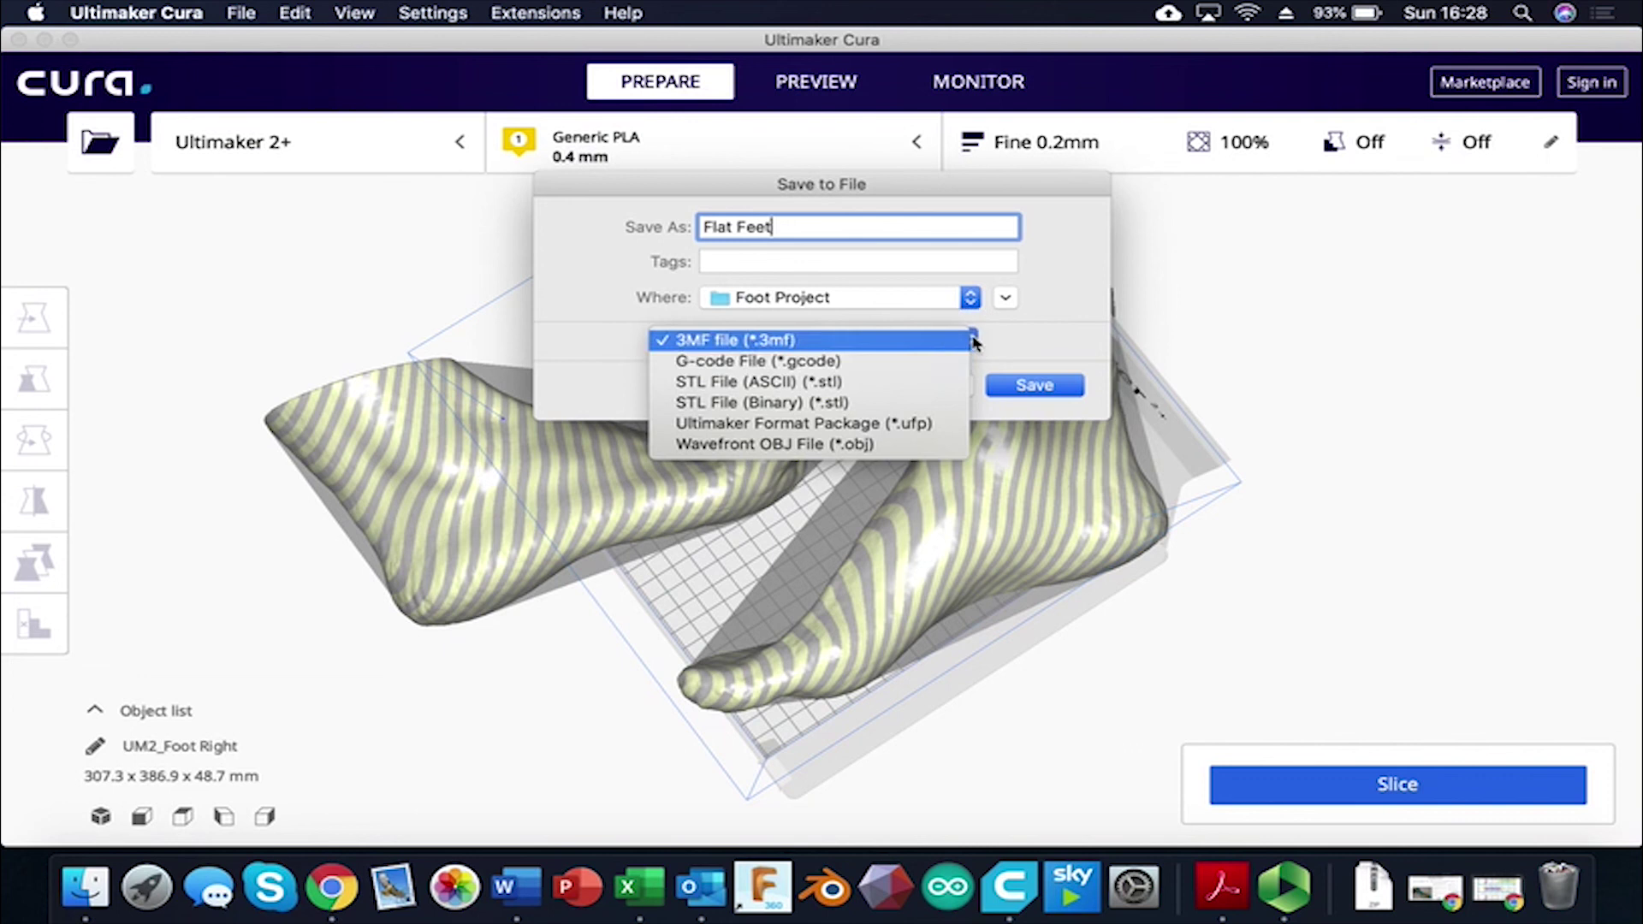
{"action": "left_click", "coordinate": [847, 382]}
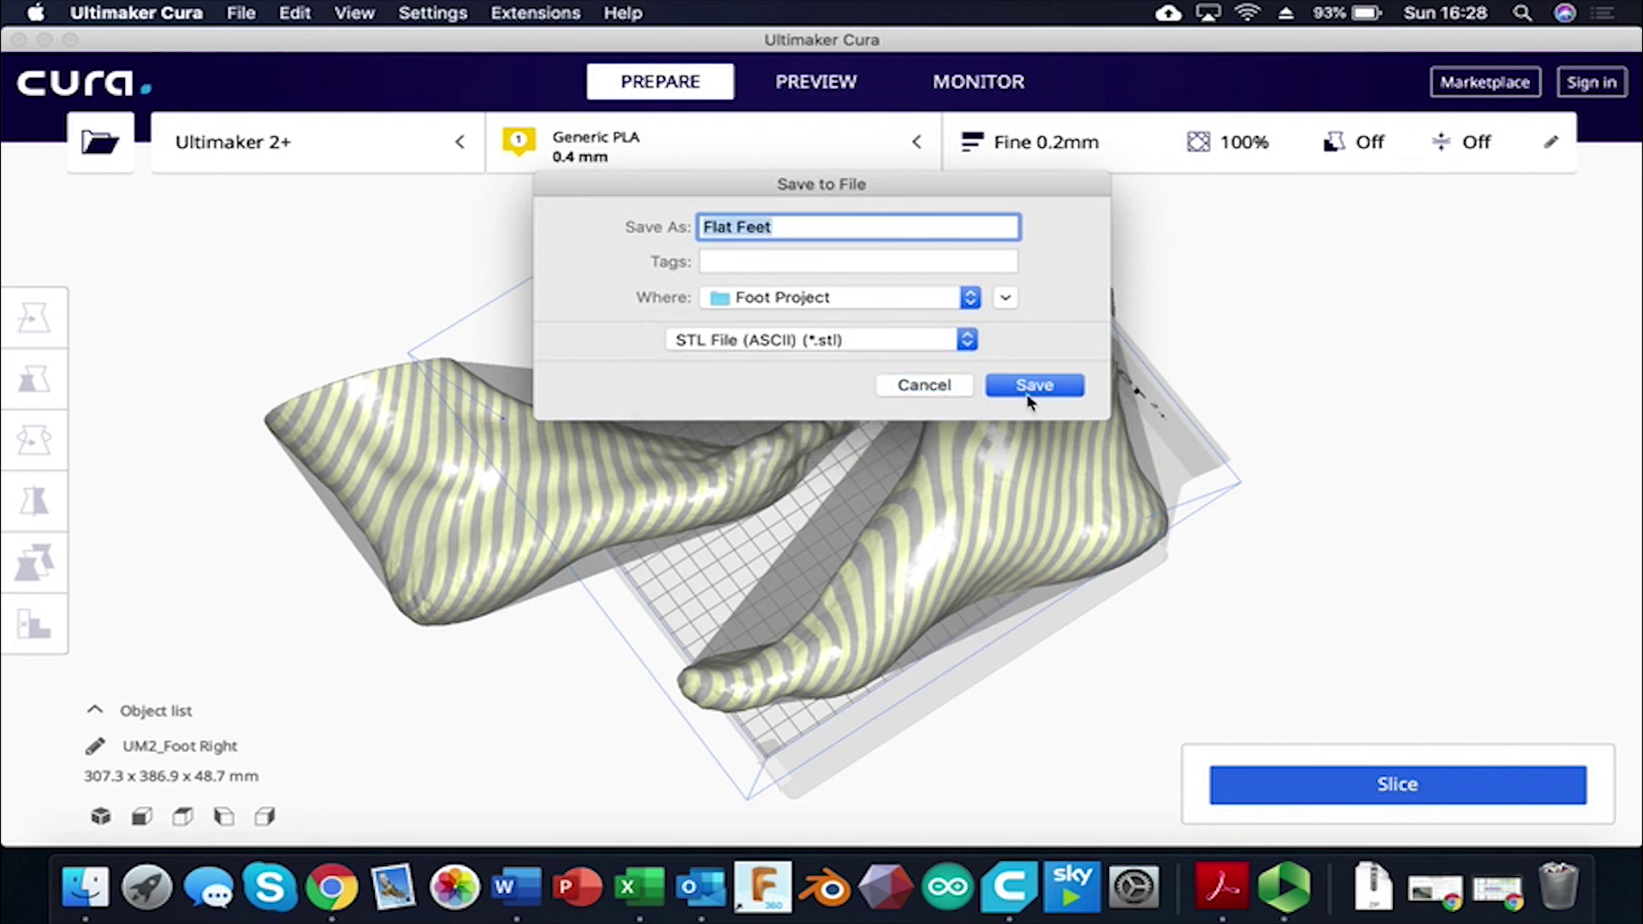